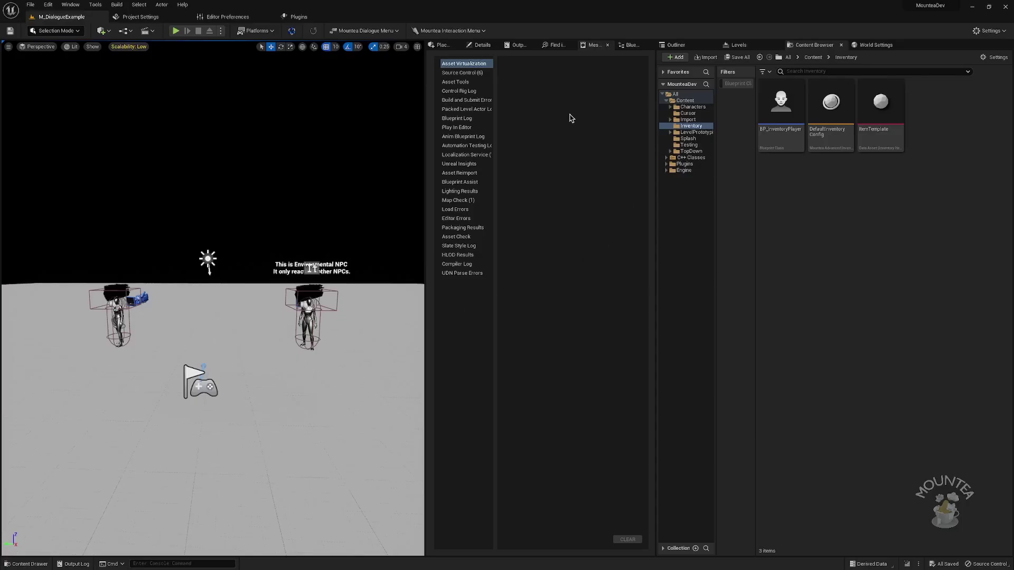
# Open Mountea Dialogue Settings from the Mountea Dialogue Menu dropdown to reach its Project Settings page
pyautogui.click(391, 33)
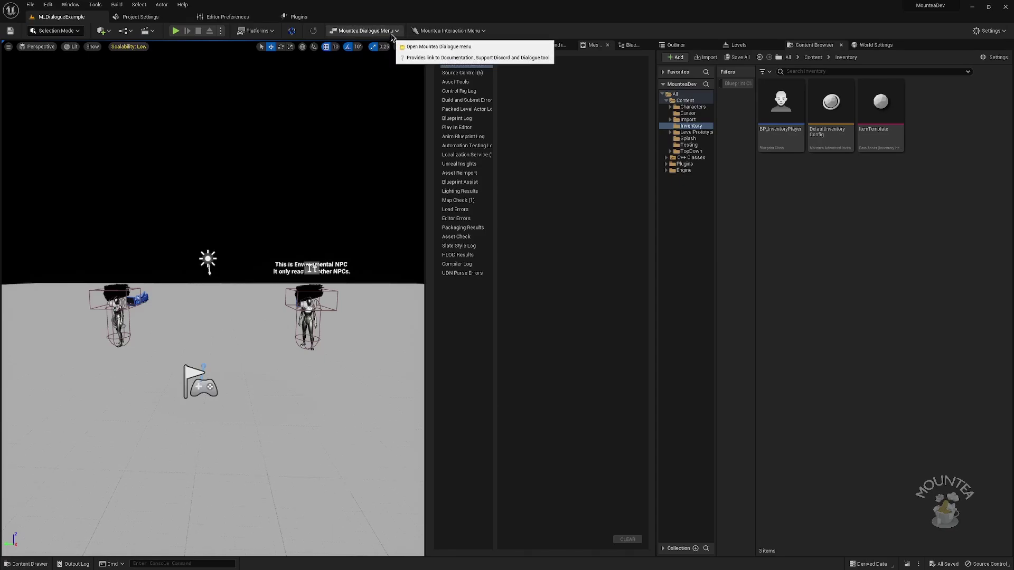
pyautogui.click(392, 31)
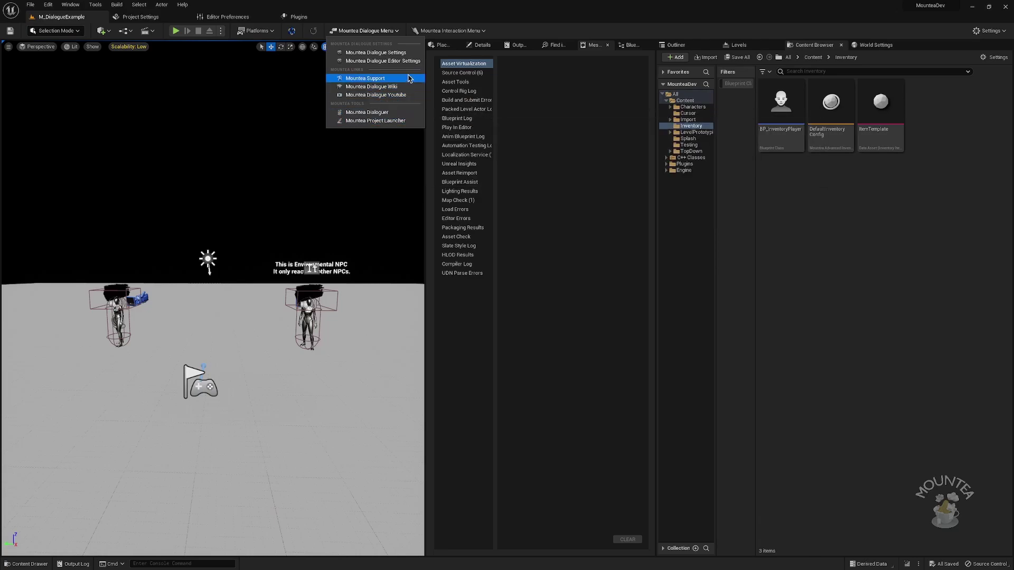
pyautogui.click(413, 54)
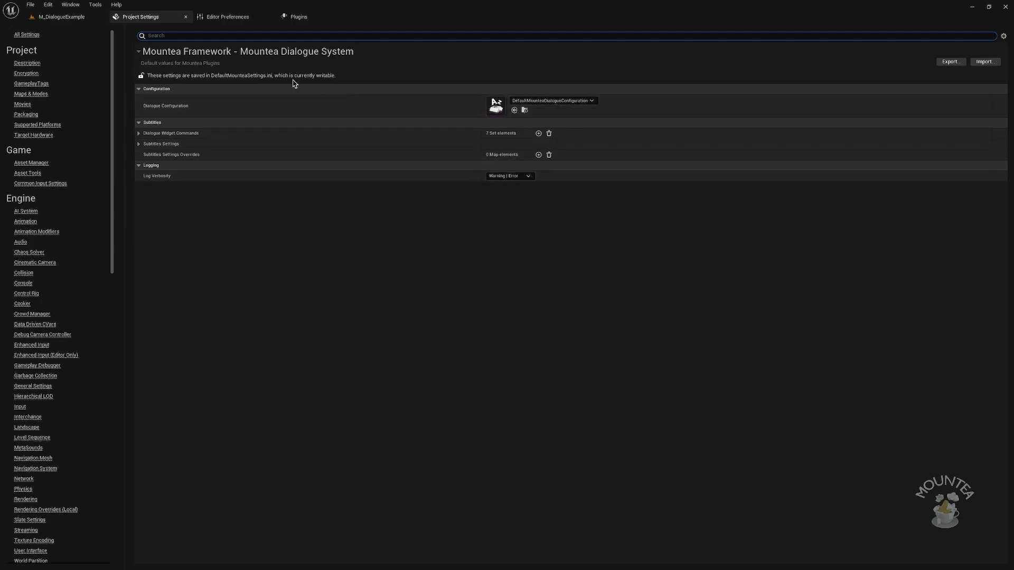
# Preview Mountea Dialogue Editor Settings, then return to the M_DialogueExample tab and reopen the Mountea menu
pyautogui.click(81, 20)
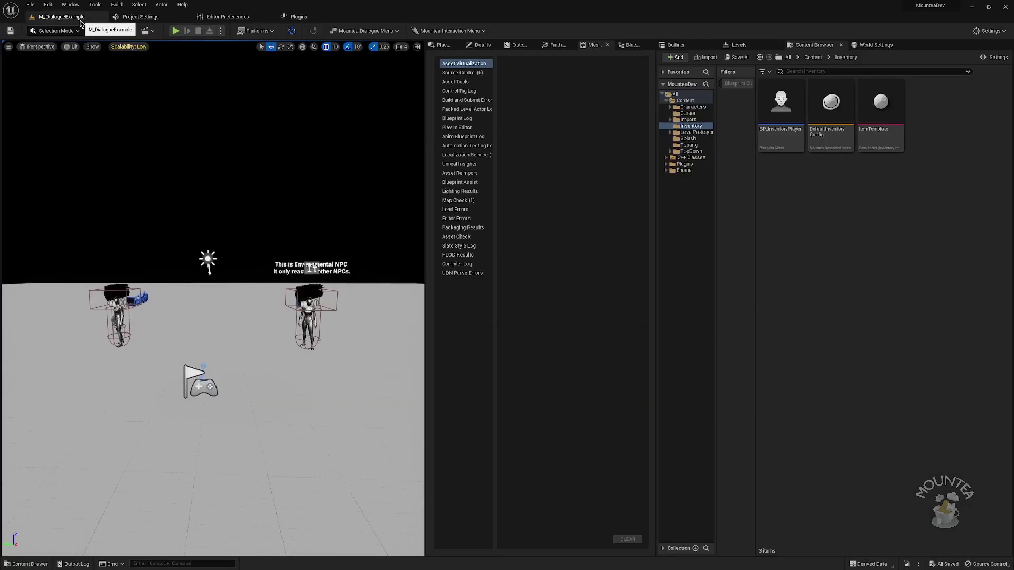
pyautogui.click(391, 32)
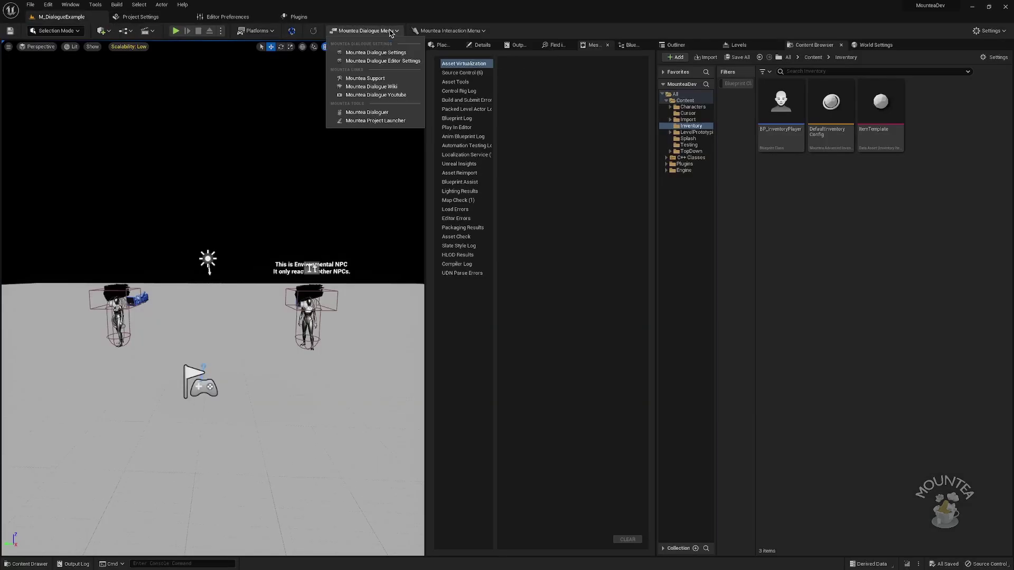
pyautogui.click(412, 62)
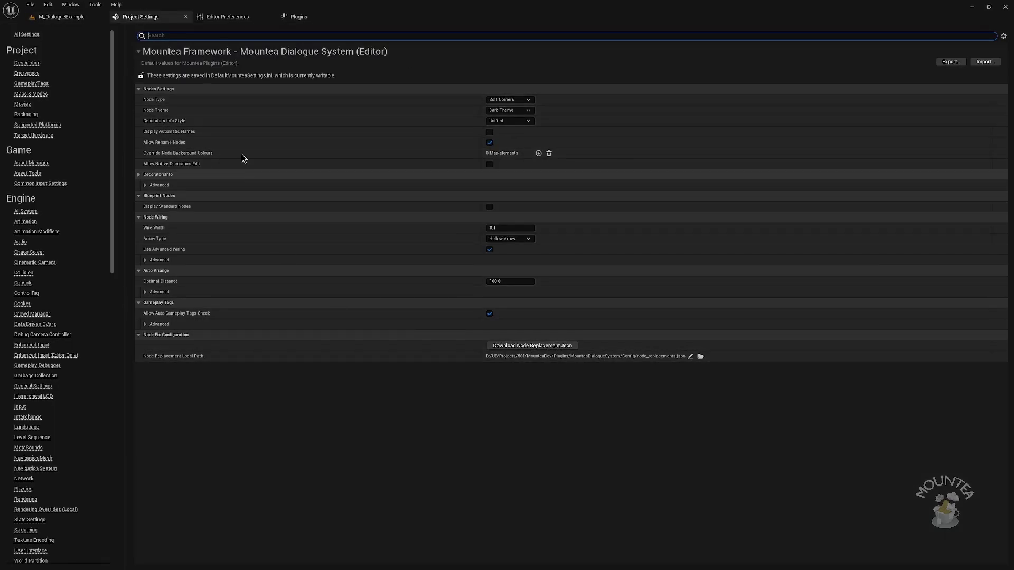
pyautogui.click(93, 17)
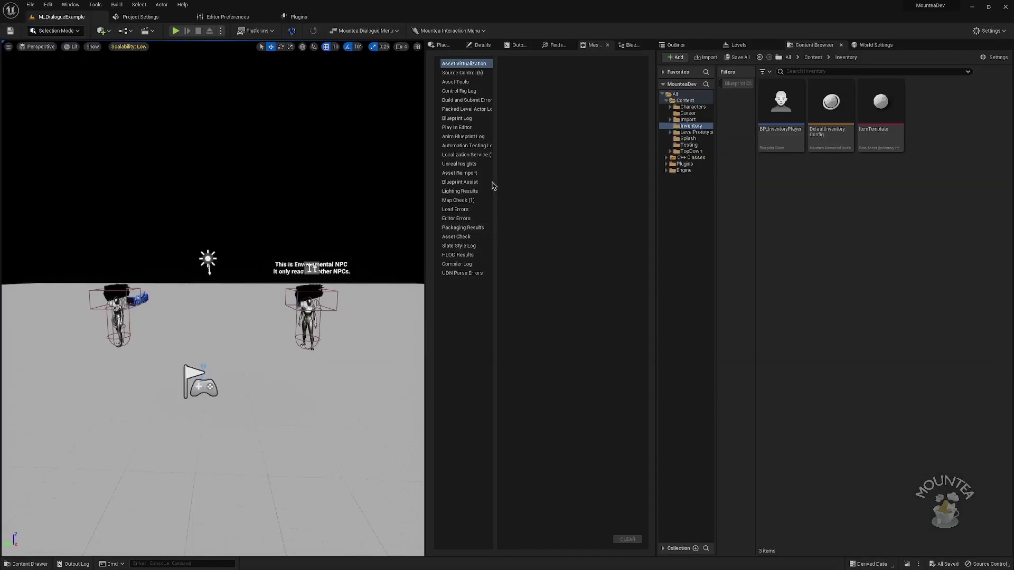
pyautogui.click(396, 32)
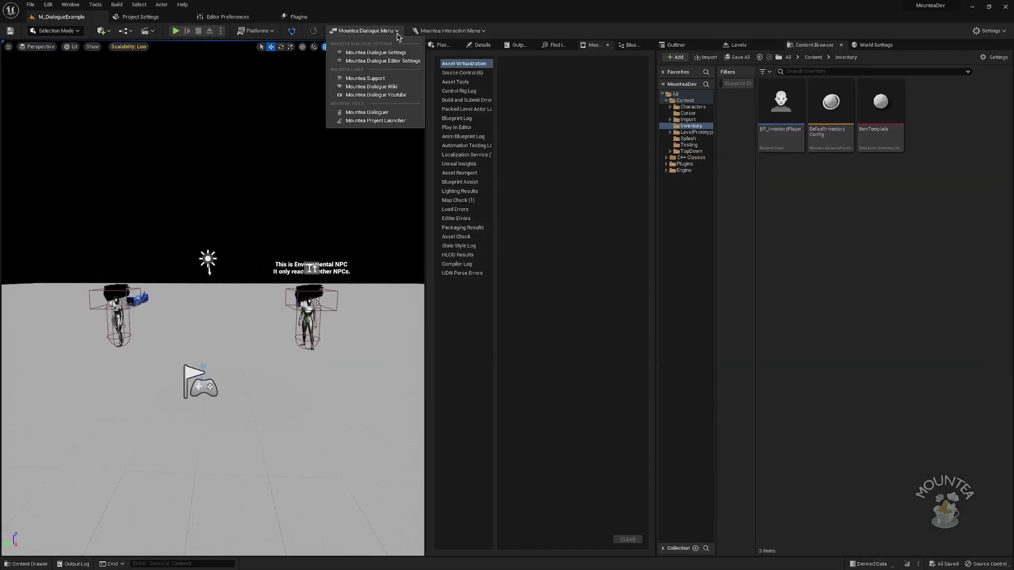
pyautogui.click(398, 32)
pyautogui.click(397, 33)
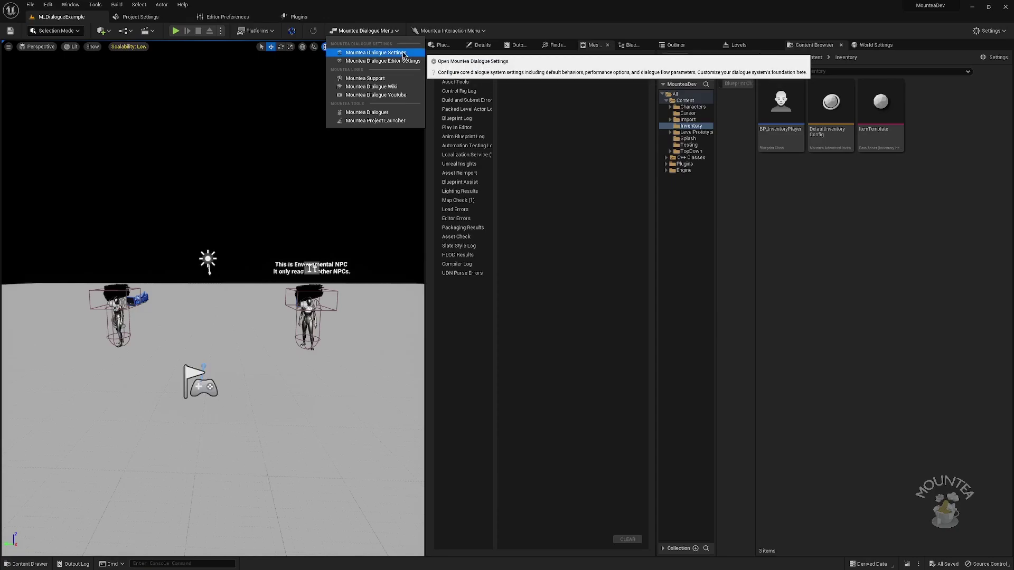
pyautogui.click(404, 54)
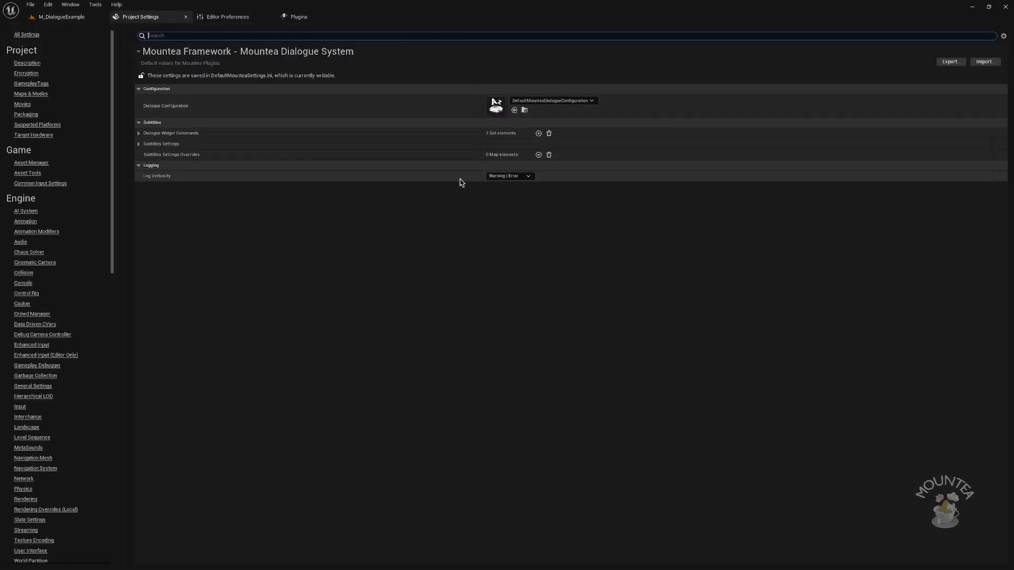
pyautogui.click(525, 178)
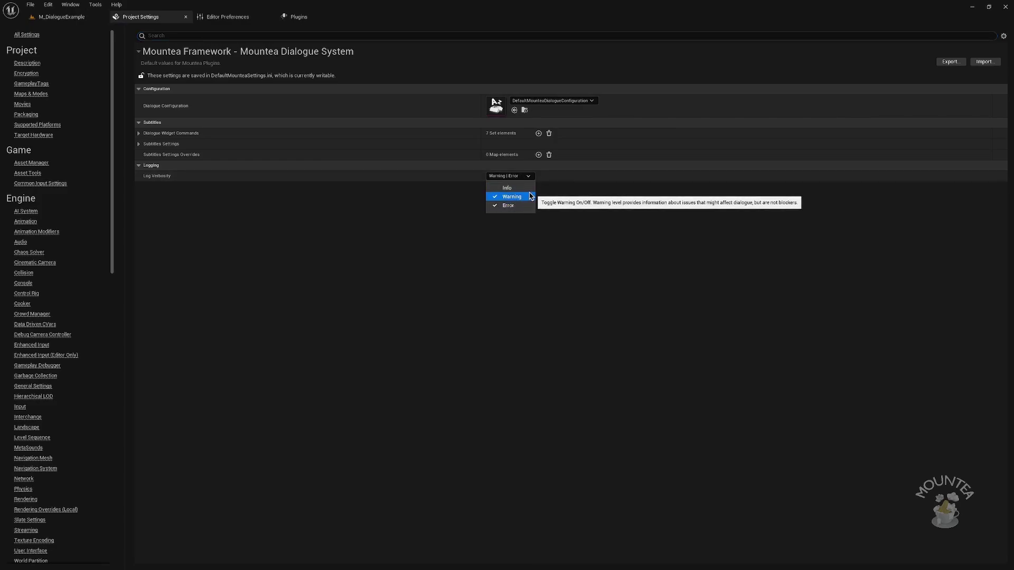
pyautogui.click(528, 188)
pyautogui.click(531, 197)
pyautogui.click(531, 197)
pyautogui.click(528, 189)
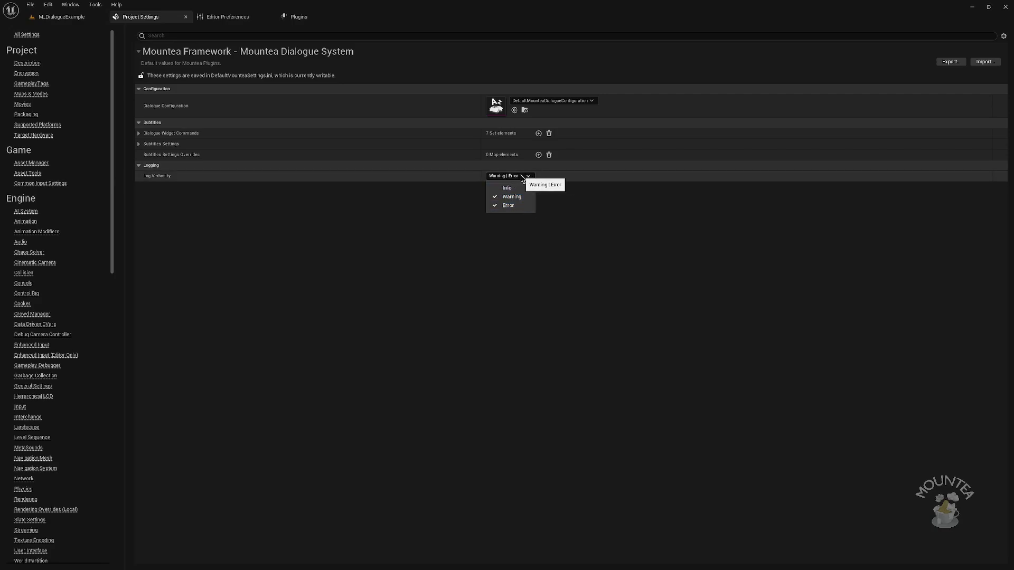
pyautogui.click(522, 178)
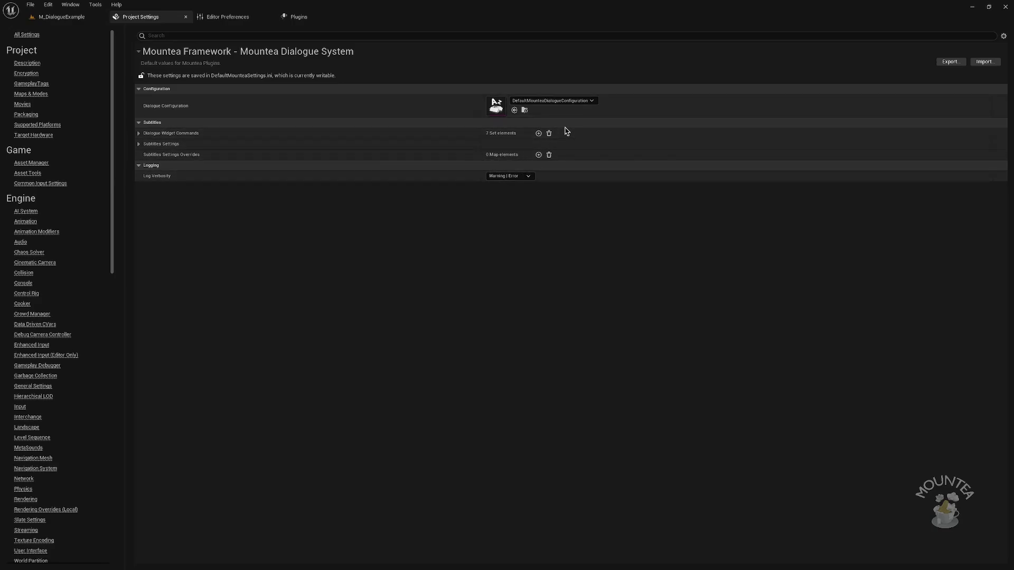
pyautogui.doubleClick(497, 106)
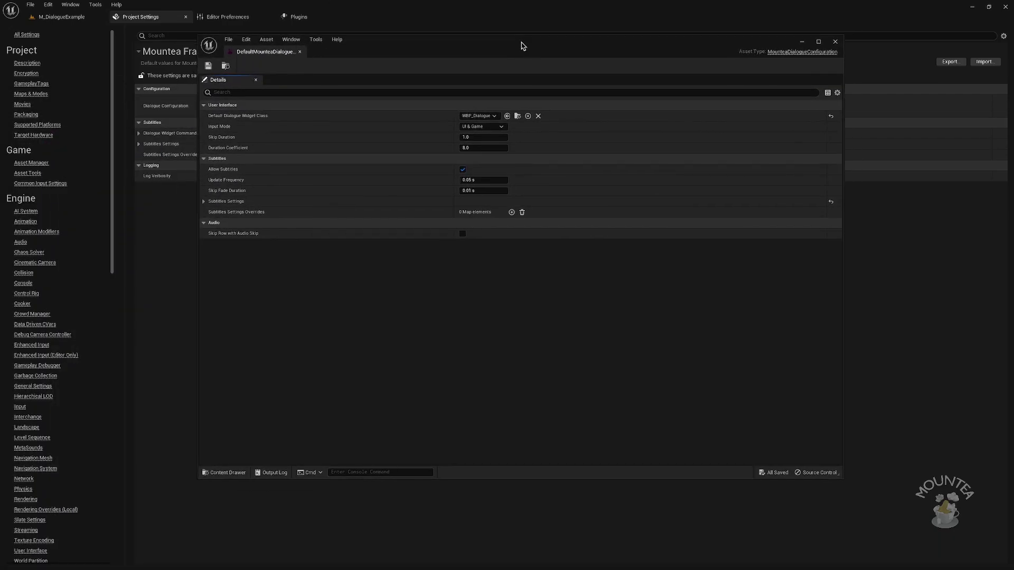
pyautogui.click(836, 42)
# Open Mountea Dialogue Editor Settings and expand, then collapse, the Gameplay Tags Advanced section
pyautogui.click(61, 16)
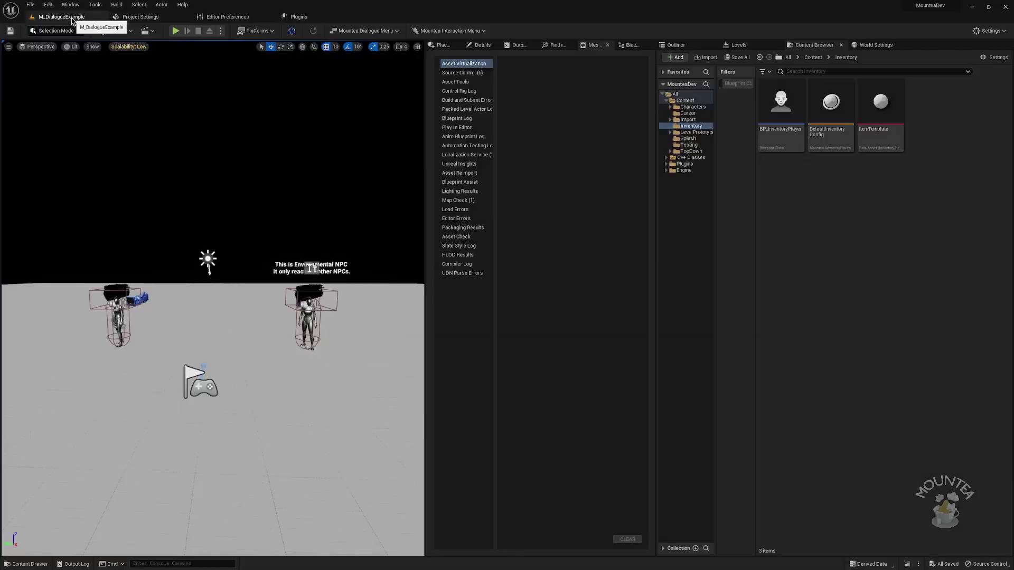
pyautogui.click(365, 31)
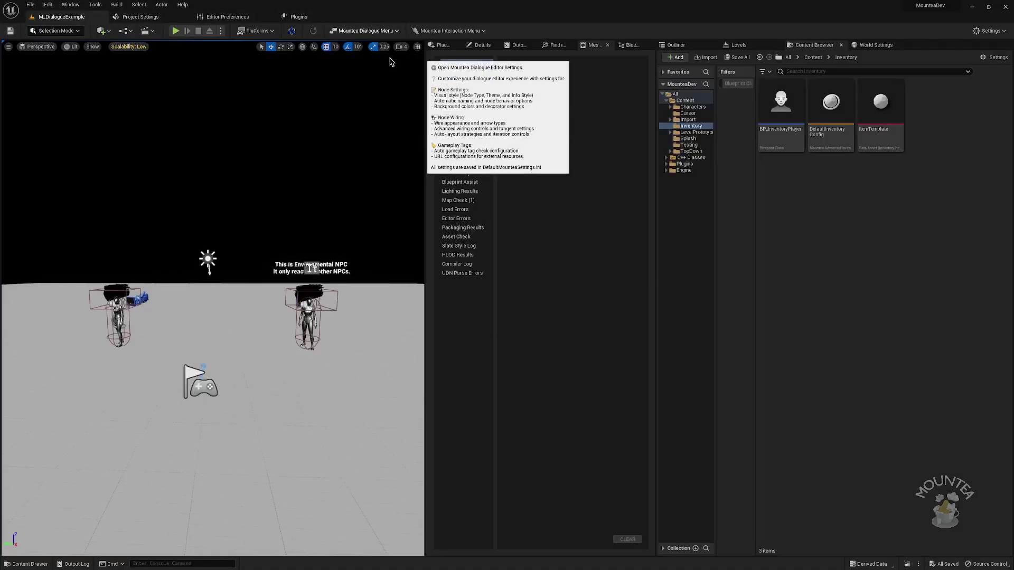
pyautogui.click(387, 54)
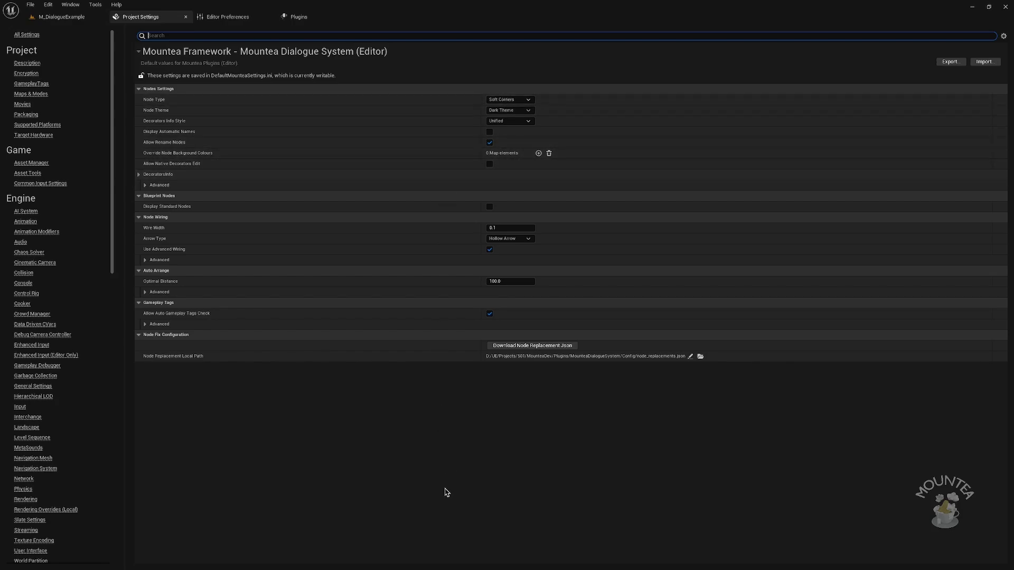
pyautogui.click(144, 324)
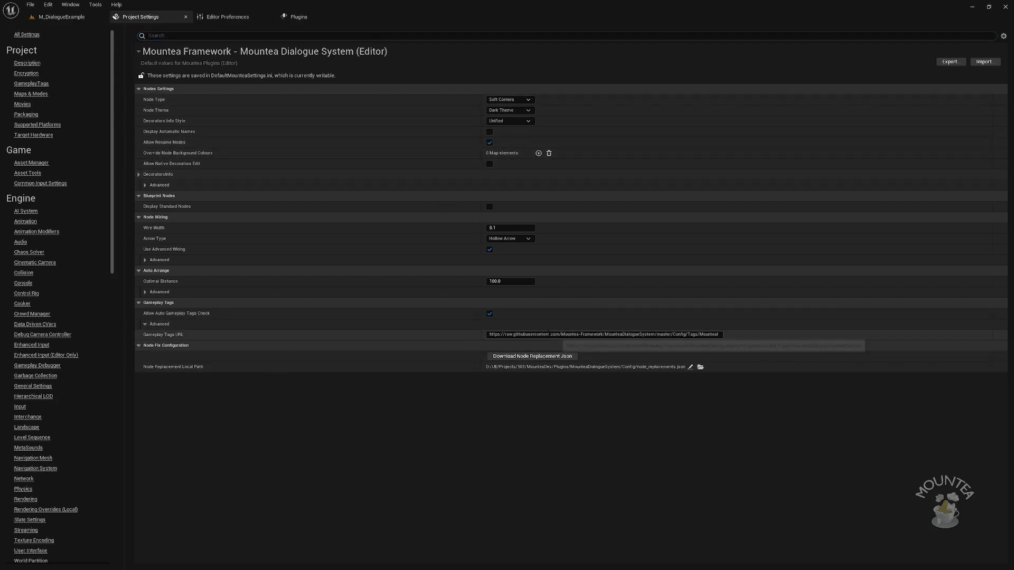
pyautogui.click(145, 325)
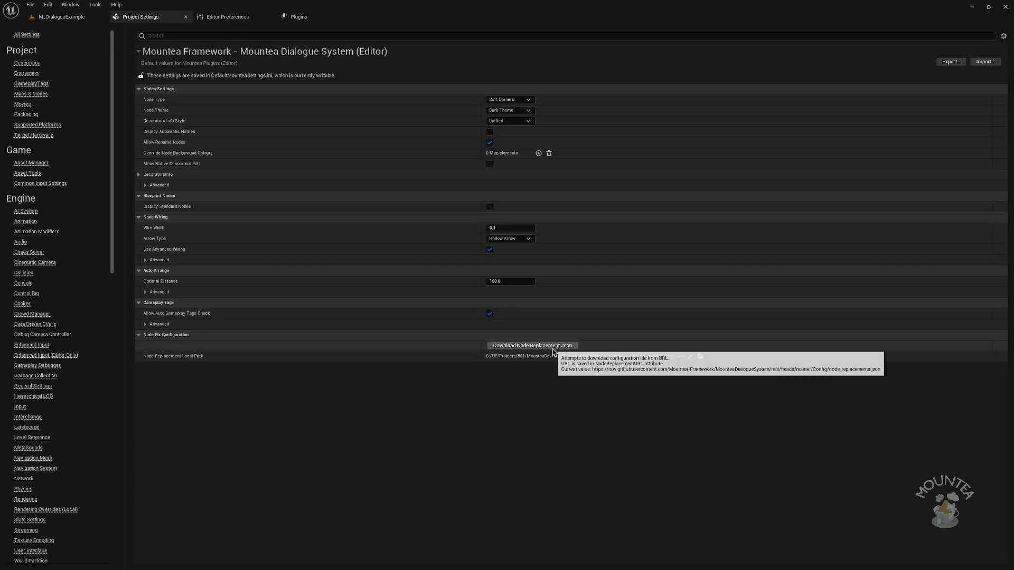
pyautogui.click(701, 357)
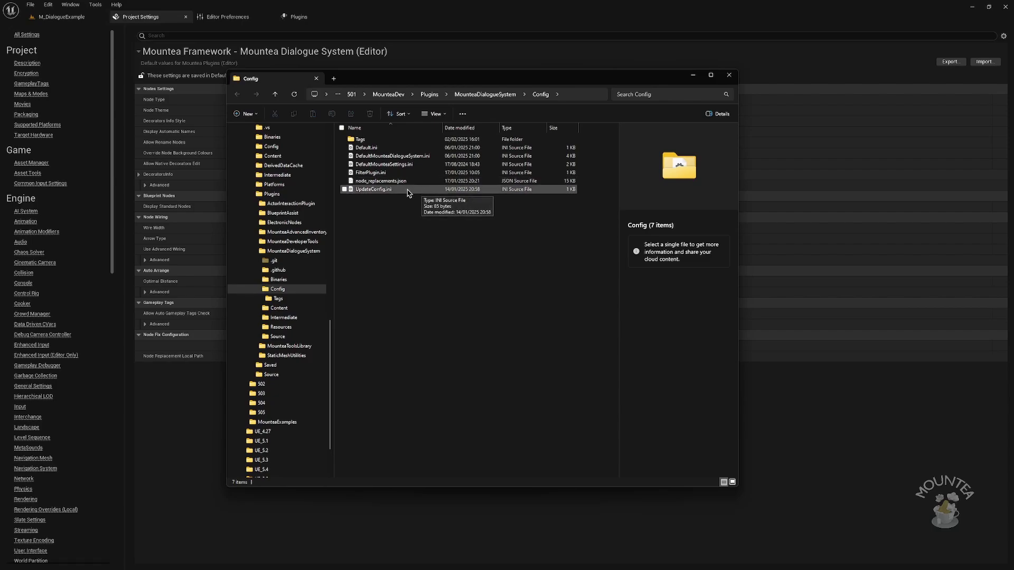
pyautogui.click(361, 182)
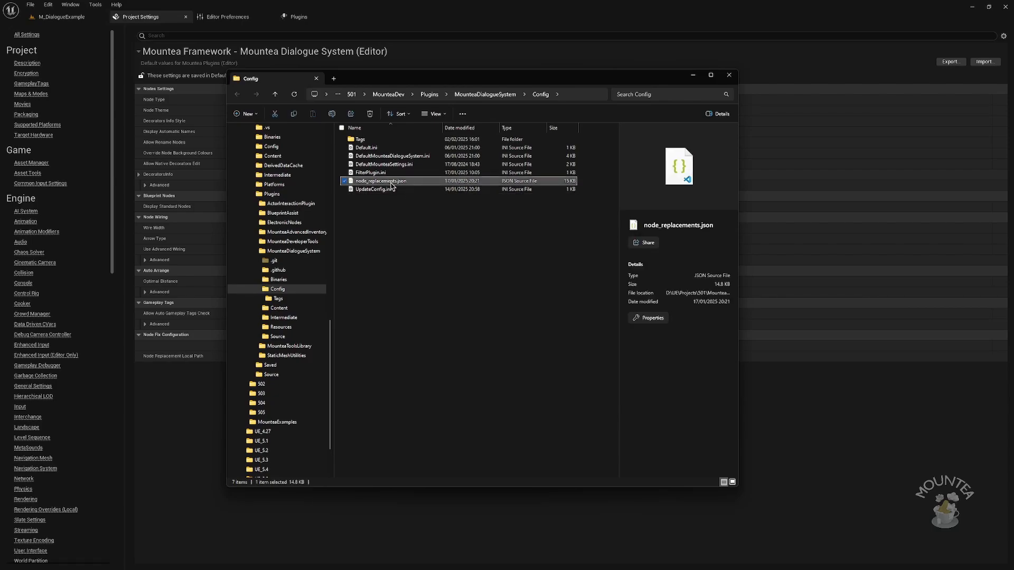
pyautogui.click(730, 76)
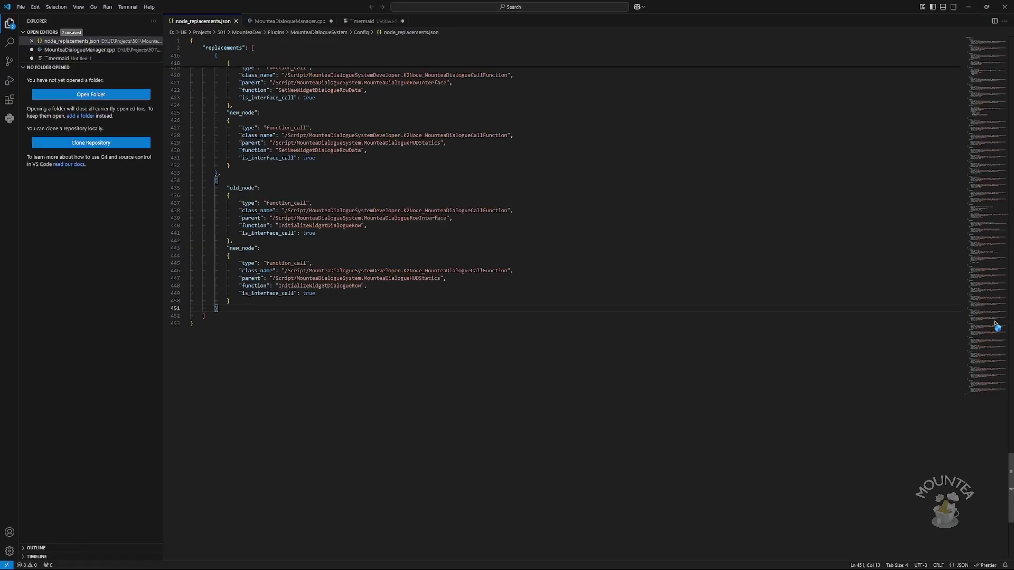
# Scroll through the old_node/new_node replacement entries in node_replacements.json
pyautogui.moveTo(986, 385); pyautogui.dragTo(985, 359)
pyautogui.scroll(-5, 986, 361)
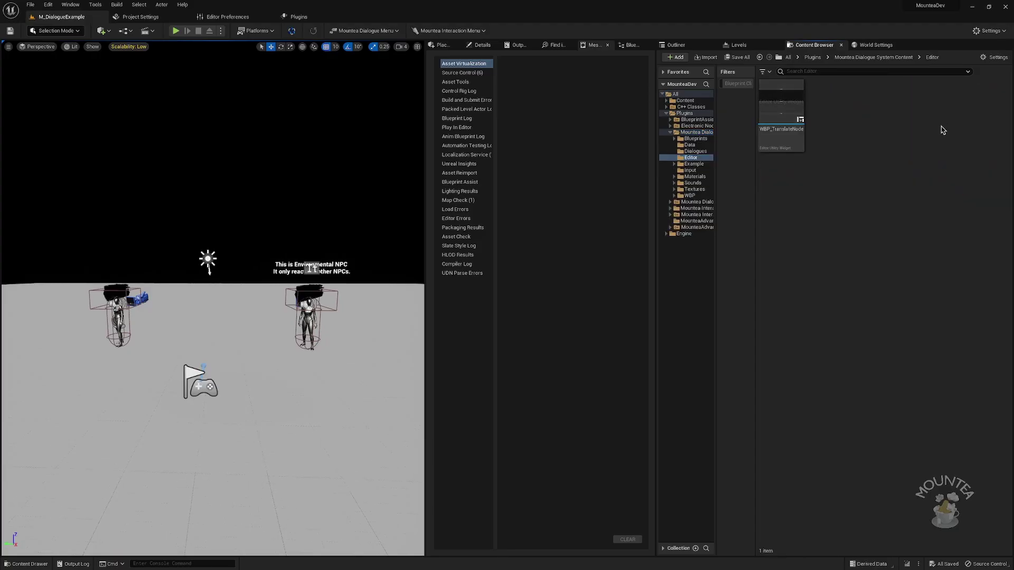
# Run the WBP_TranslateNode editor utility widget to translate a ProcessDialogueUpdated node into replacement JSON
pyautogui.rightClick(786, 102)
pyautogui.click(813, 118)
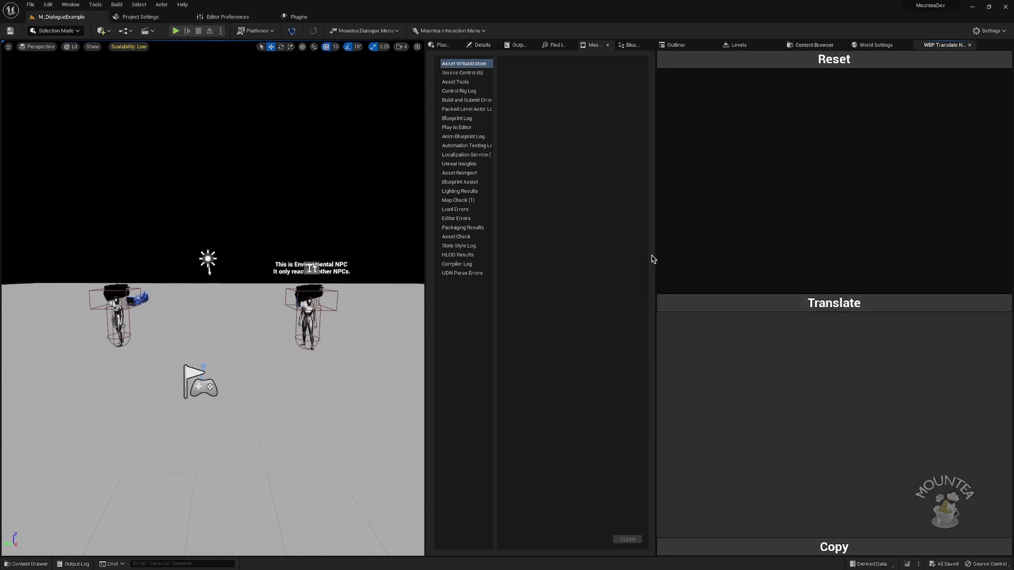
pyautogui.click(378, 31)
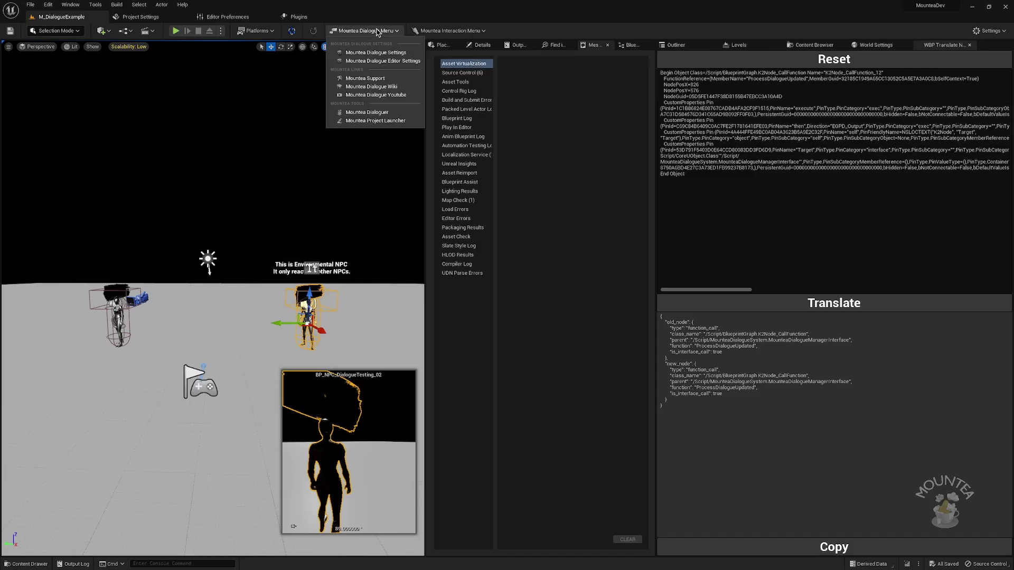
# Download the Node Replacement JSON from Mountea Dialogue Editor Settings and confirm the download
pyautogui.click(385, 60)
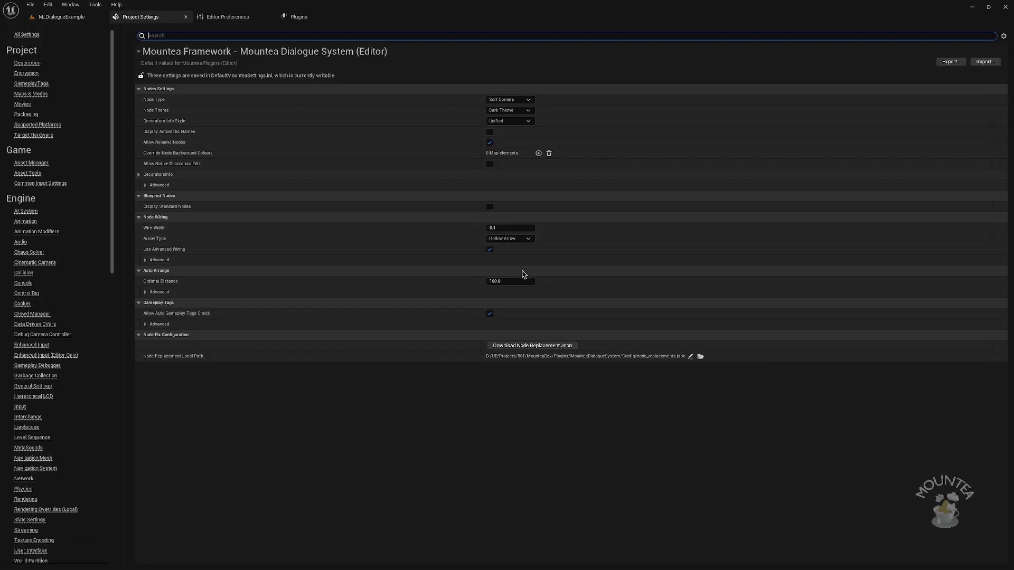
pyautogui.click(571, 346)
pyautogui.moveTo(439, 241); pyautogui.dragTo(513, 267)
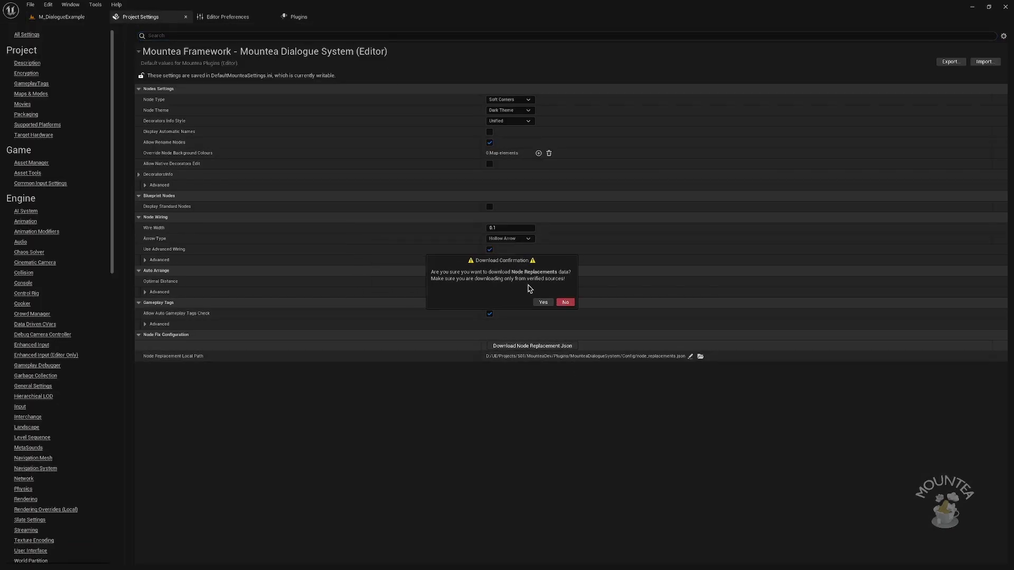
pyautogui.click(543, 302)
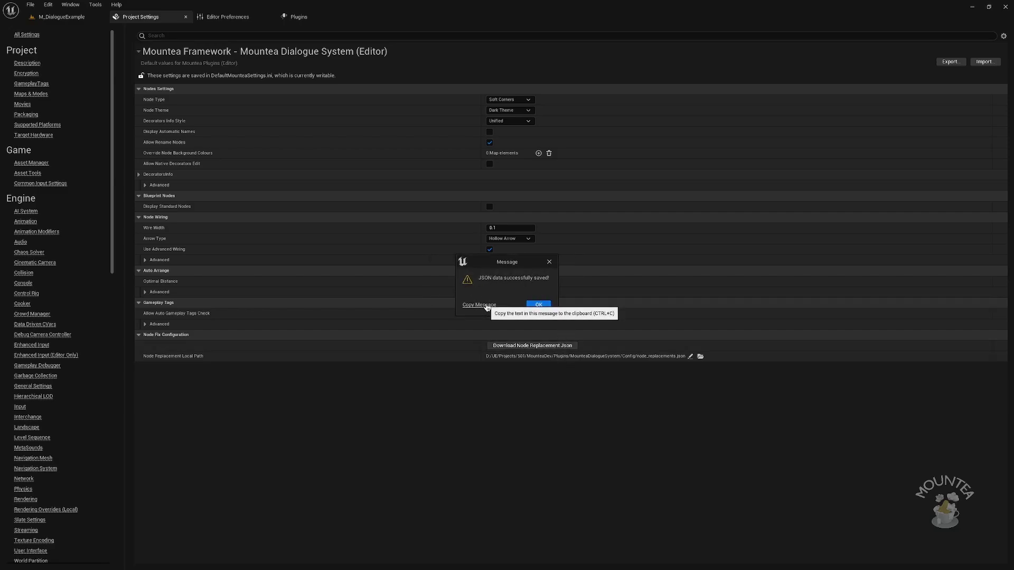
# Dismiss the message confirming the JSON data was successfully saved
pyautogui.click(538, 306)
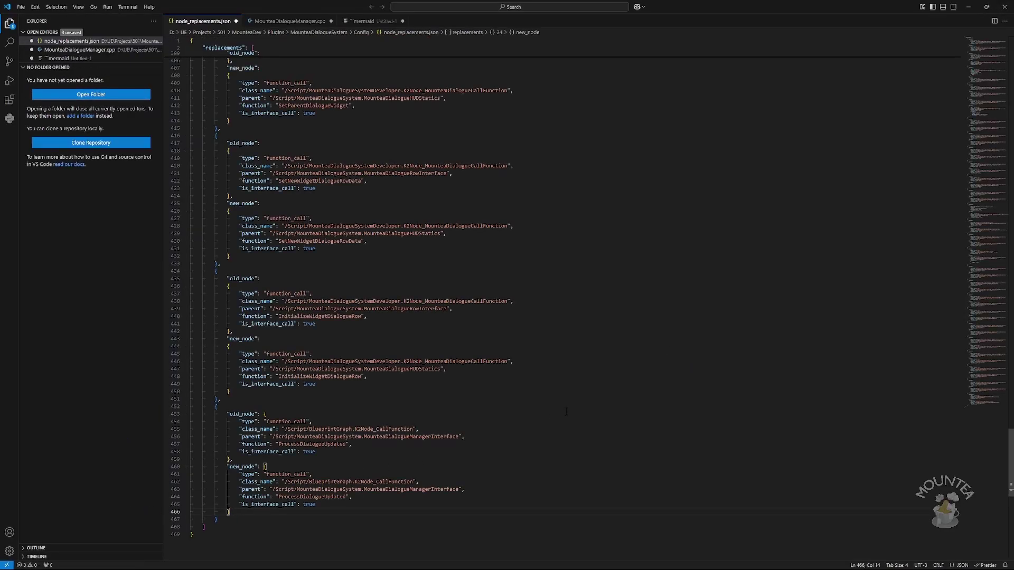
# In BP_Player_Pawn_DialogueTesting's Event Graph, inspect the Request Close Dialogue and Get Manager State nodes
pyautogui.click(1004, 7)
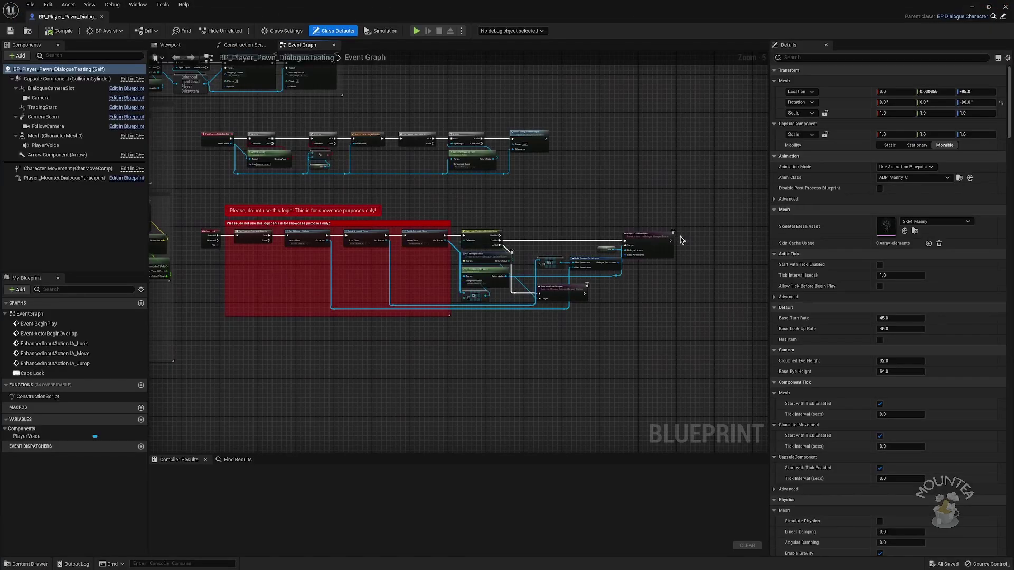
pyautogui.scroll(5, 682, 240)
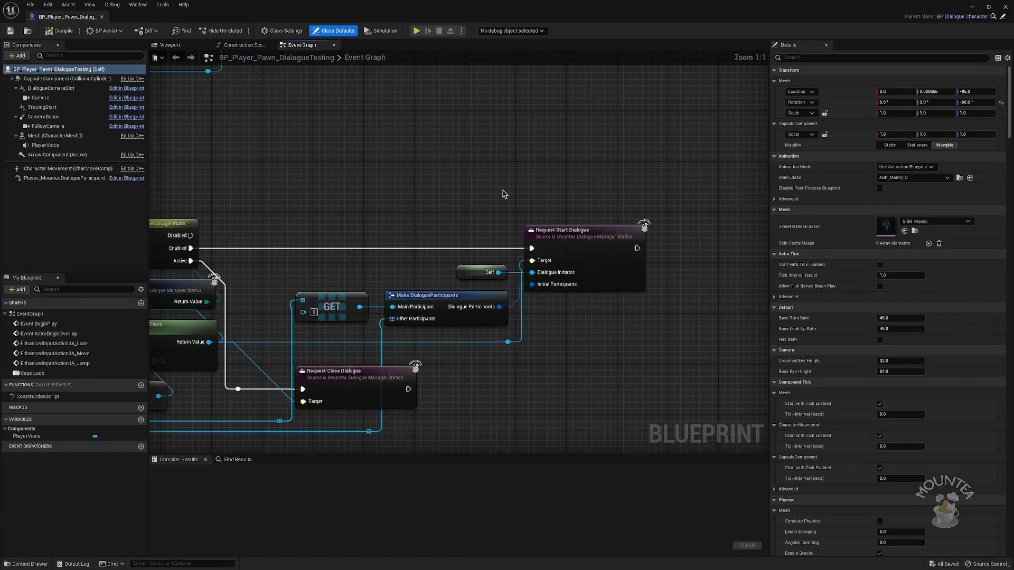
pyautogui.moveTo(514, 178); pyautogui.dragTo(677, 332)
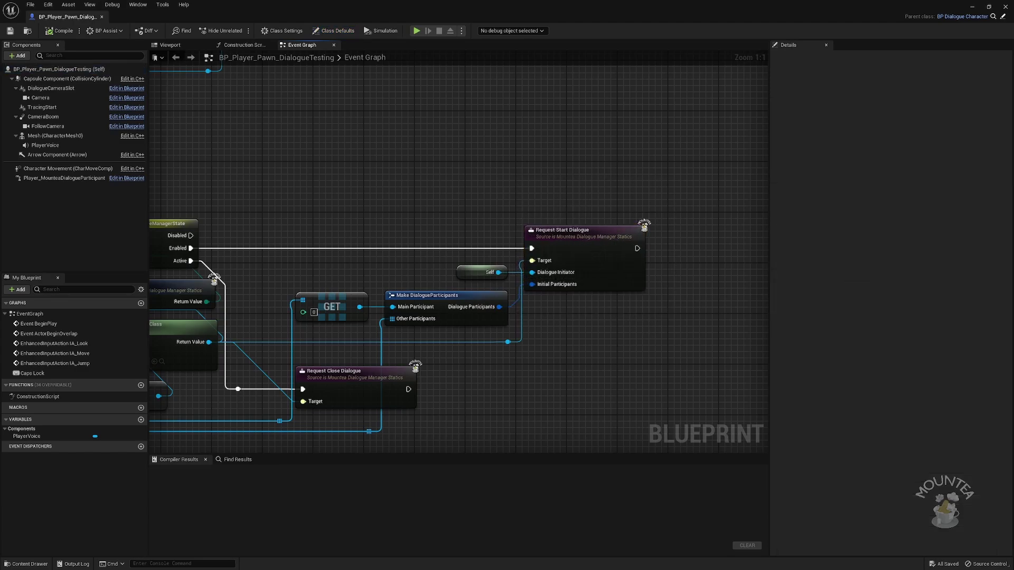
pyautogui.moveTo(459, 378); pyautogui.dragTo(488, 380, button='right')
pyautogui.click(431, 373)
pyautogui.moveTo(319, 292); pyautogui.dragTo(504, 286, button='right')
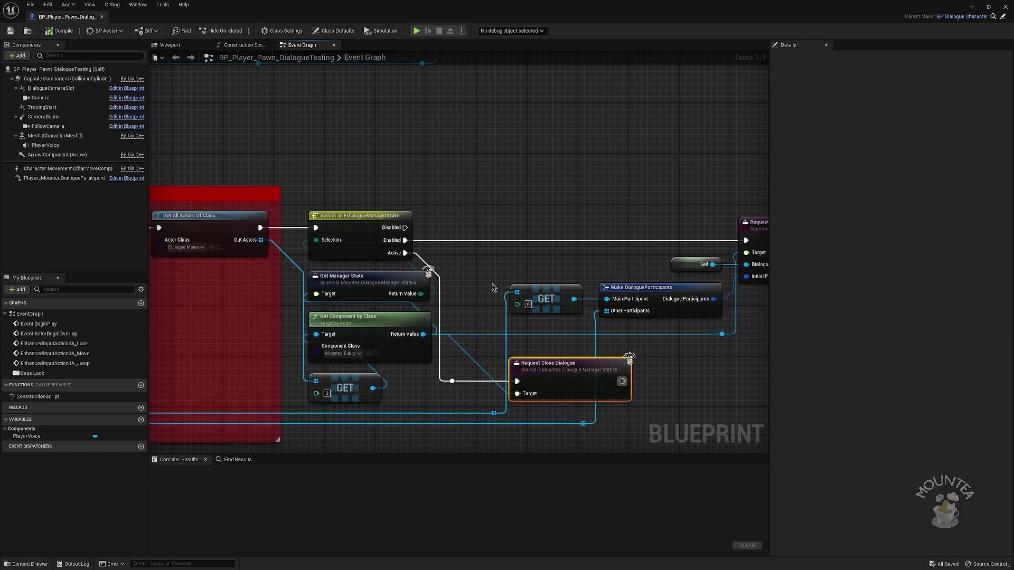
pyautogui.click(402, 278)
pyautogui.click(451, 180)
# Frame the whole dialogue test logic, including the input mapping and the Get All Actors Of Class node
pyautogui.moveTo(387, 169); pyautogui.dragTo(751, 245, button='right')
pyautogui.scroll(-4, 460, 154)
pyautogui.scroll(-2, 687, 201)
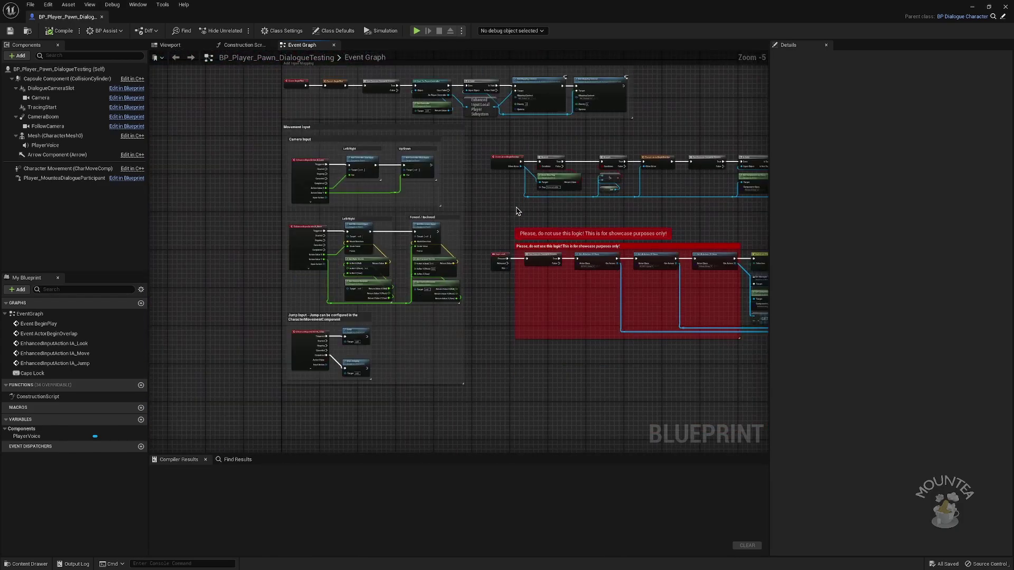
pyautogui.moveTo(517, 220); pyautogui.dragTo(490, 287, button='right')
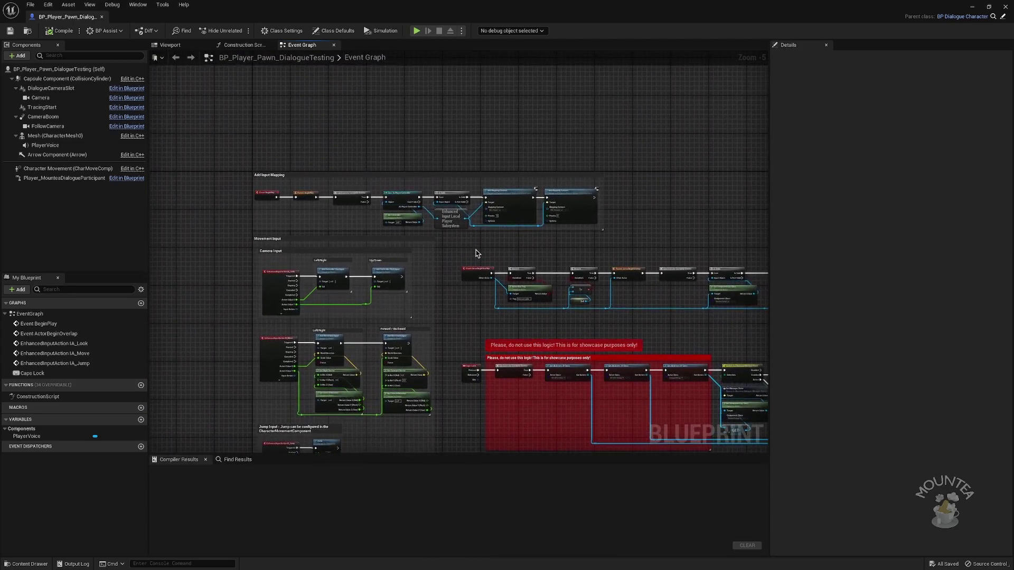
pyautogui.moveTo(476, 253); pyautogui.dragTo(714, 263, button='right')
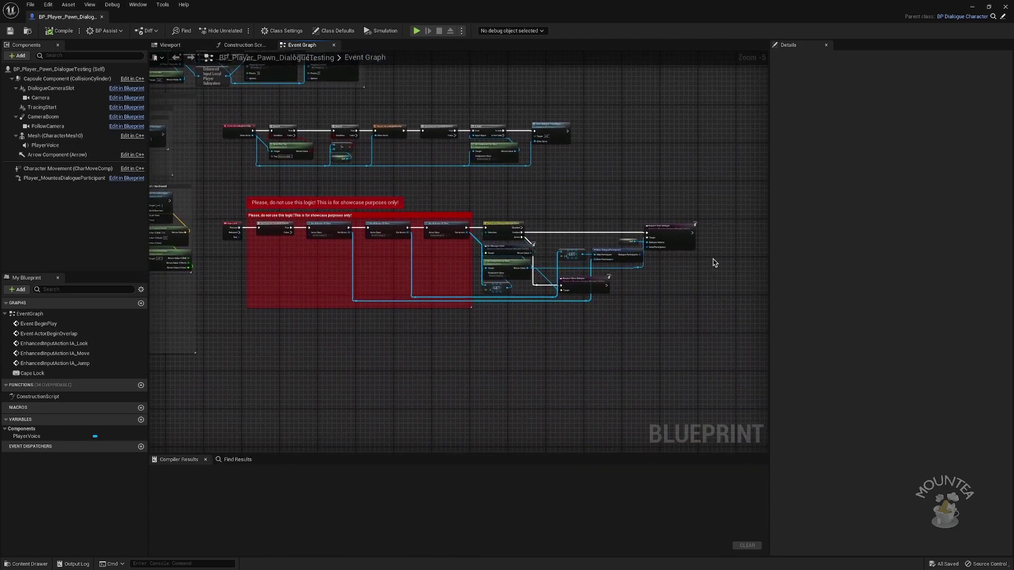
pyautogui.scroll(4, 714, 262)
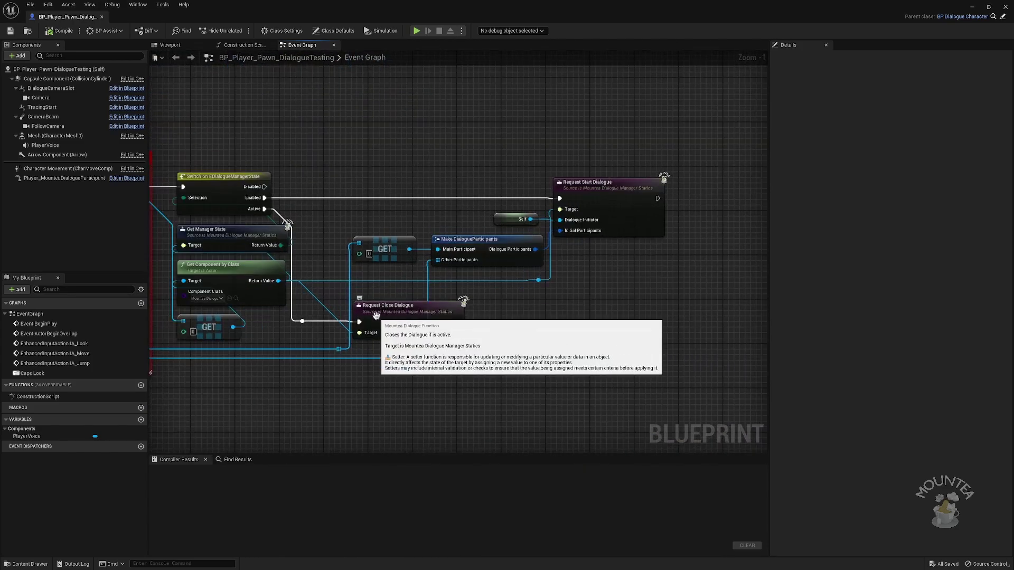
pyautogui.moveTo(332, 279); pyautogui.dragTo(397, 272, button='right')
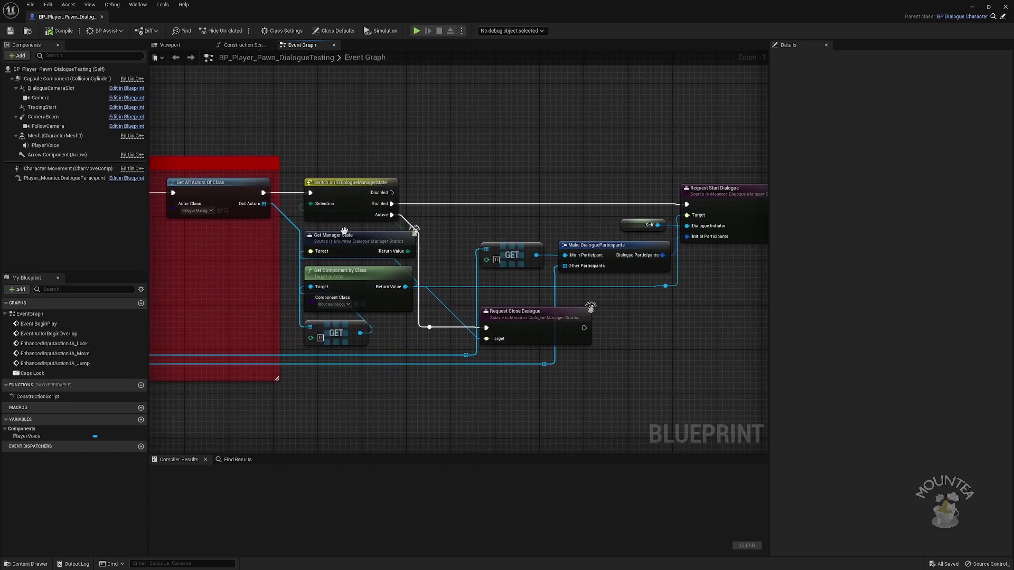
pyautogui.moveTo(333, 239)
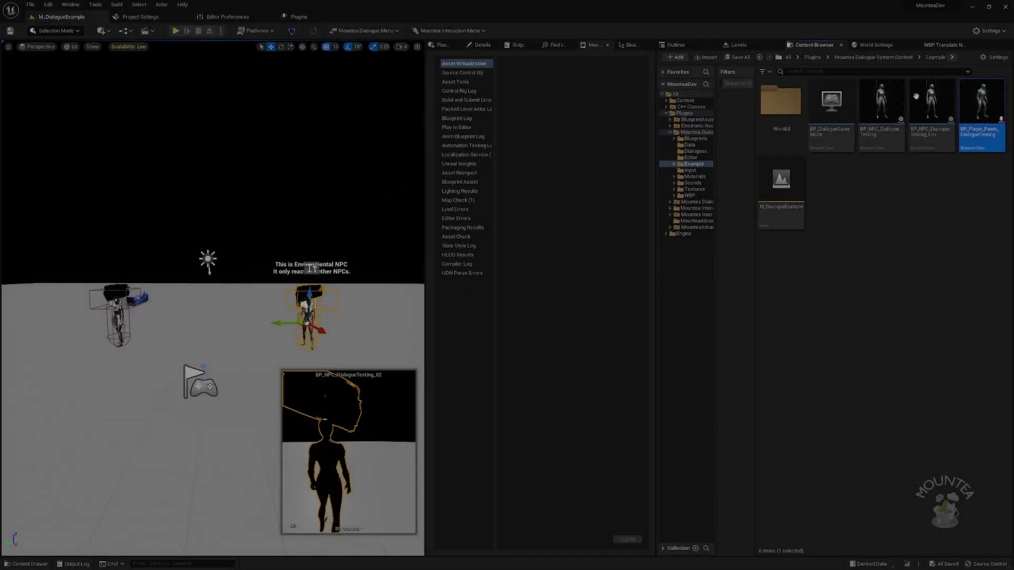
# Start a new Blueprint class in Example, searching All Classes for 'dialo' and picking MounteaDialogueGraphNode
pyautogui.rightClick(841, 177)
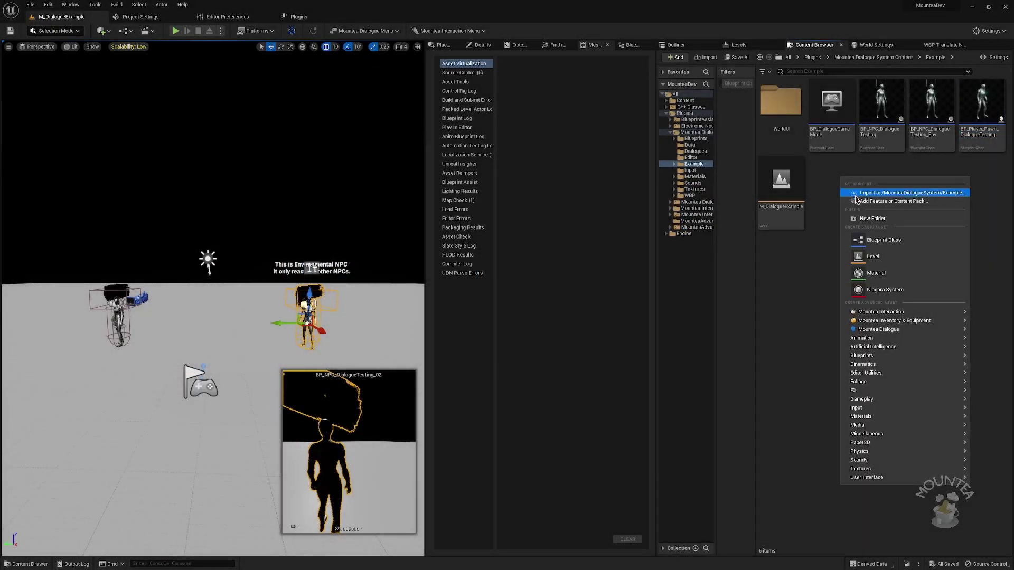
pyautogui.moveTo(881, 333)
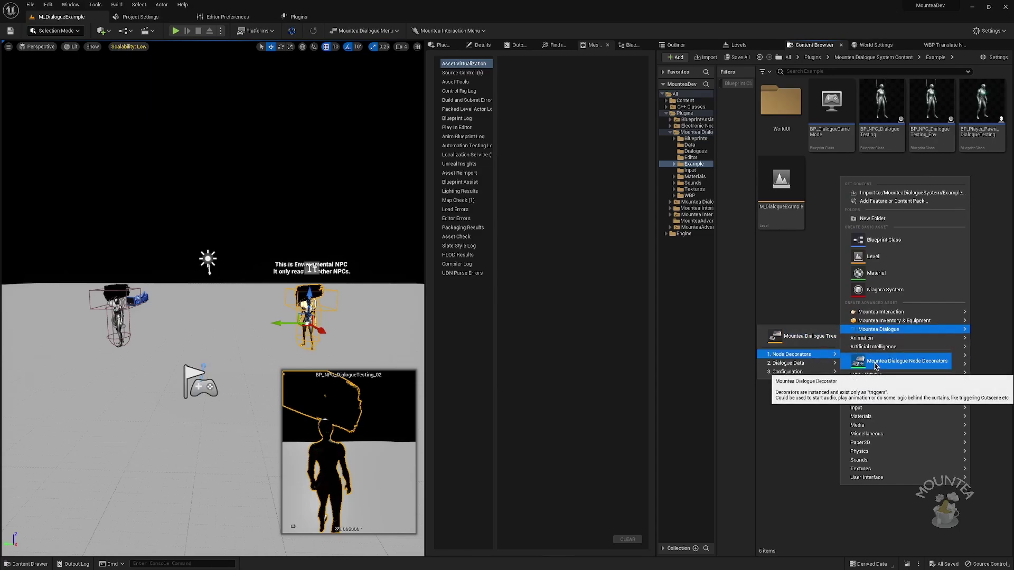
pyautogui.moveTo(827, 372)
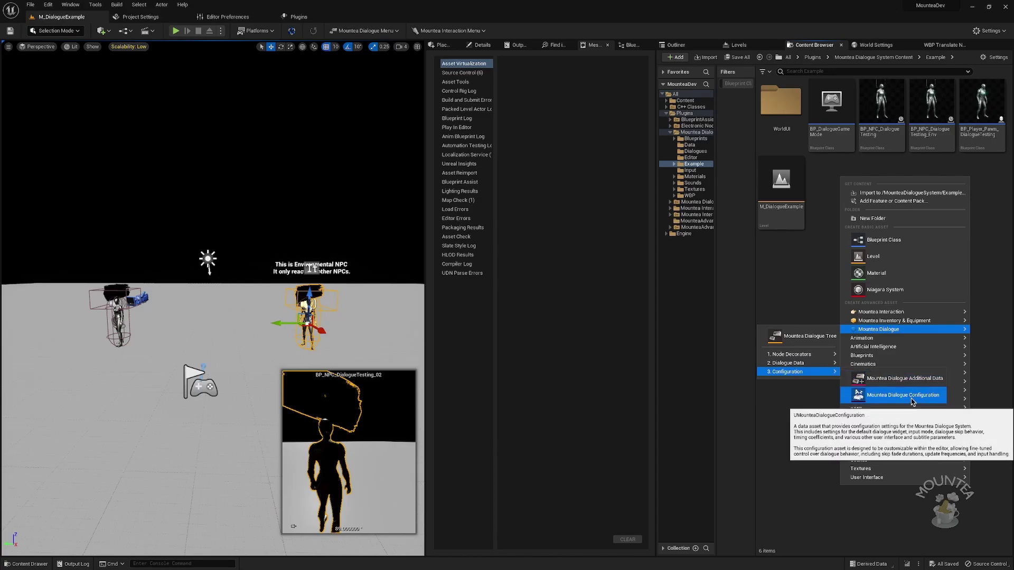
pyautogui.click(881, 242)
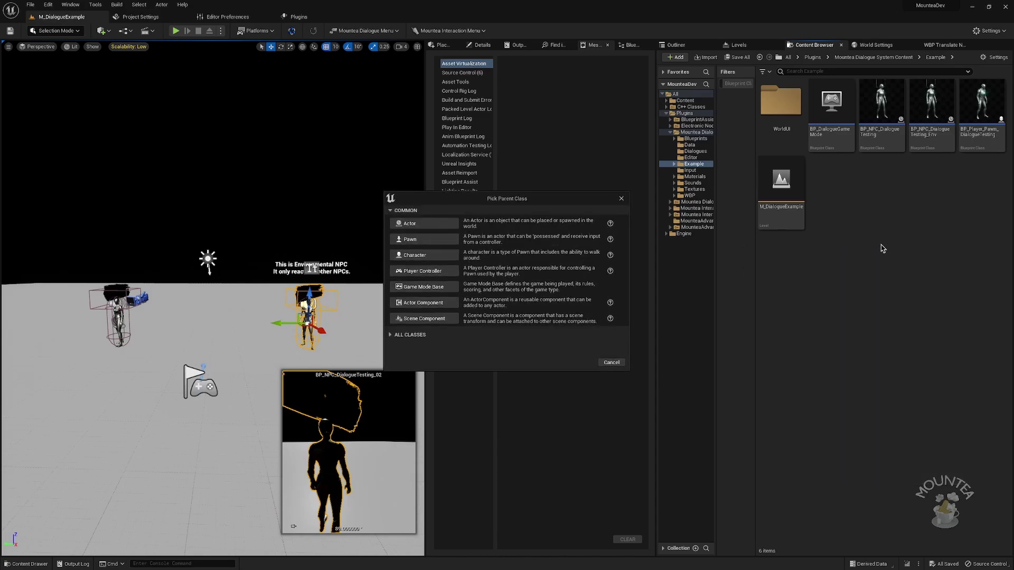
pyautogui.click(405, 337)
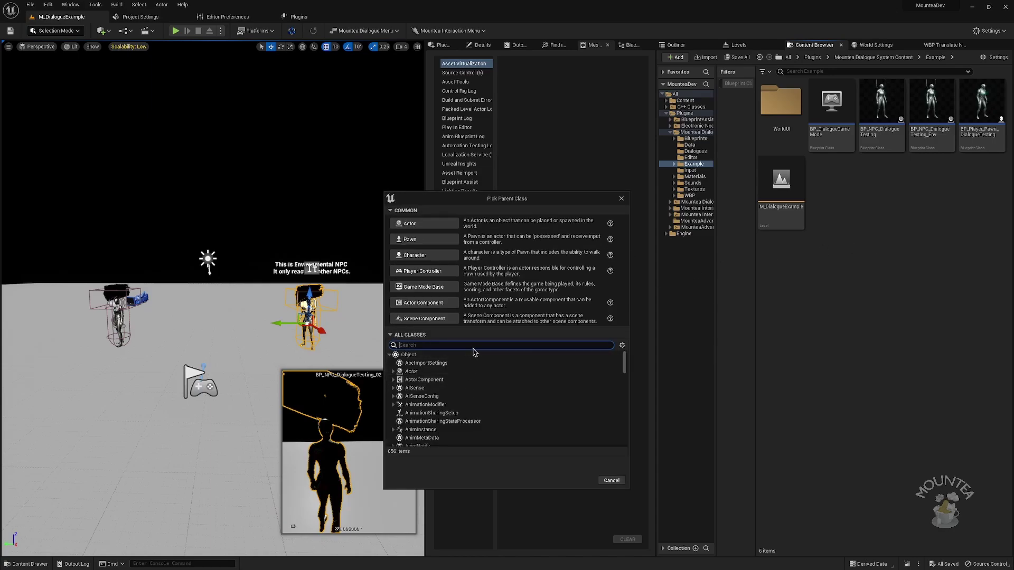
pyautogui.write('dialogue node')
pyautogui.click(499, 380)
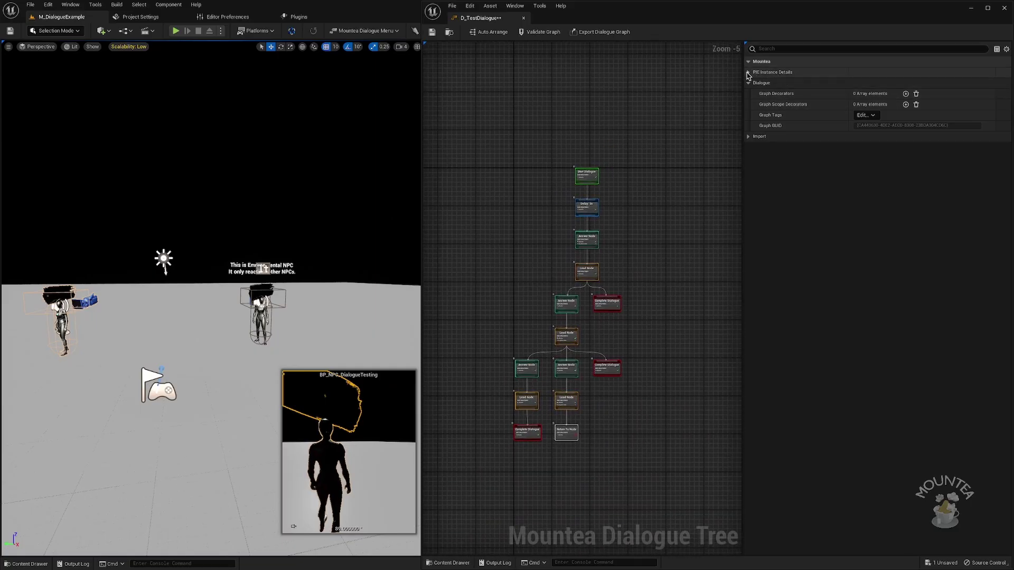
# Expand PIE Instance Details and set the play Net Mode to Play As Client
pyautogui.click(748, 72)
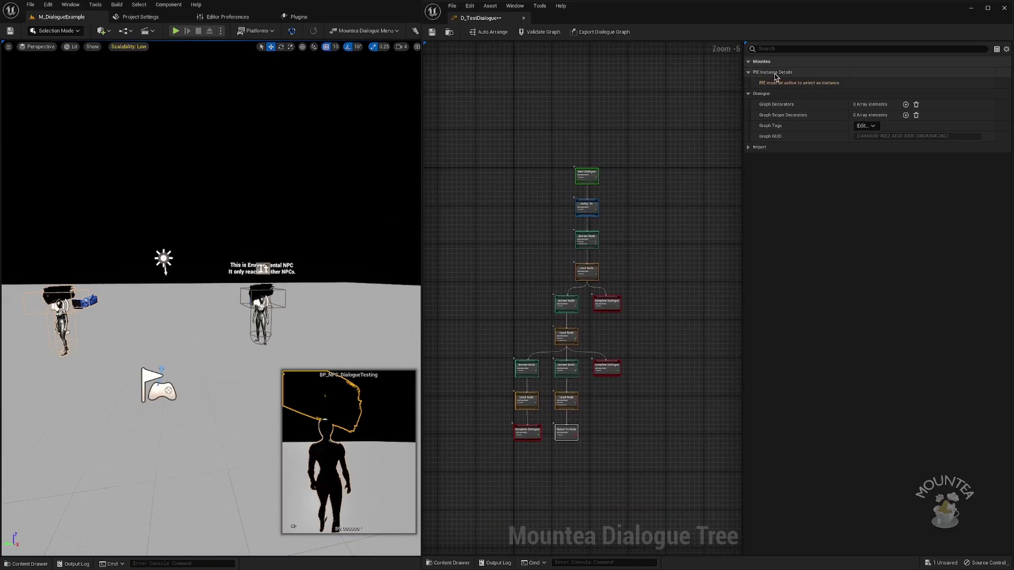
pyautogui.moveTo(804, 87)
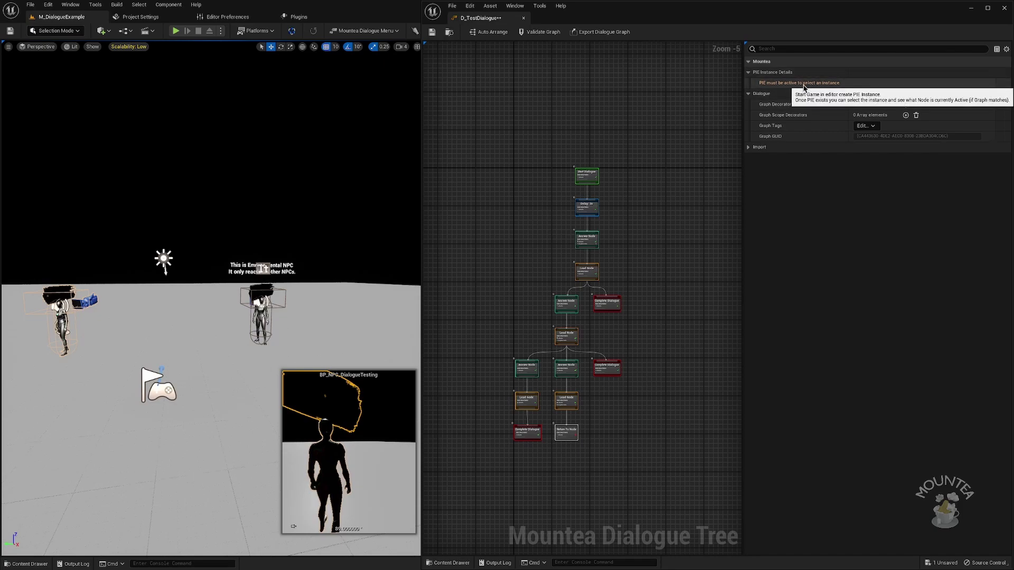
pyautogui.click(222, 31)
pyautogui.moveTo(288, 194)
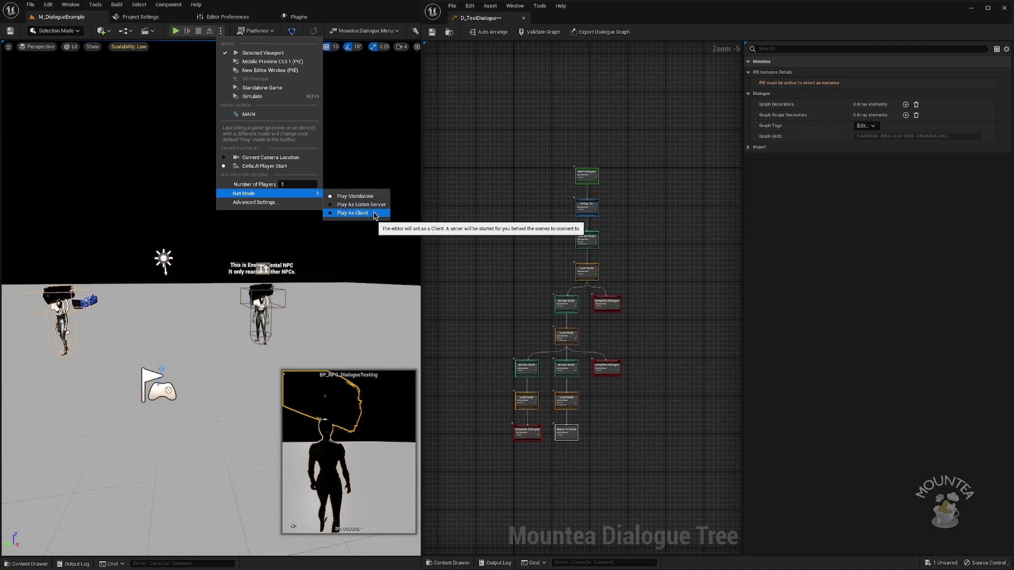
pyautogui.click(353, 213)
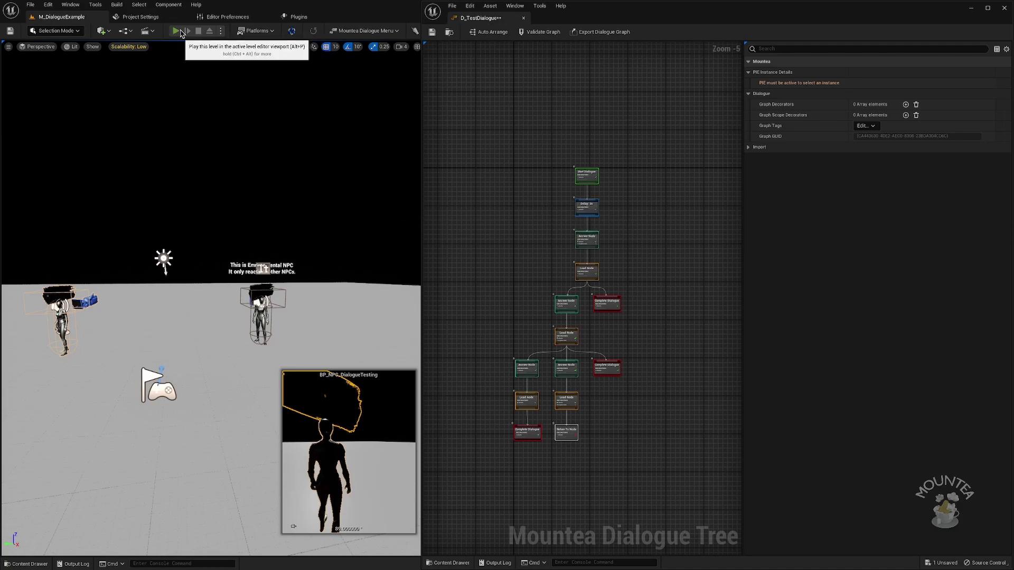
# Start Play In Editor with Alt+P, free the mouse with Shift+F1, and list the PIE instances
pyautogui.hotkey('alt', 'p')
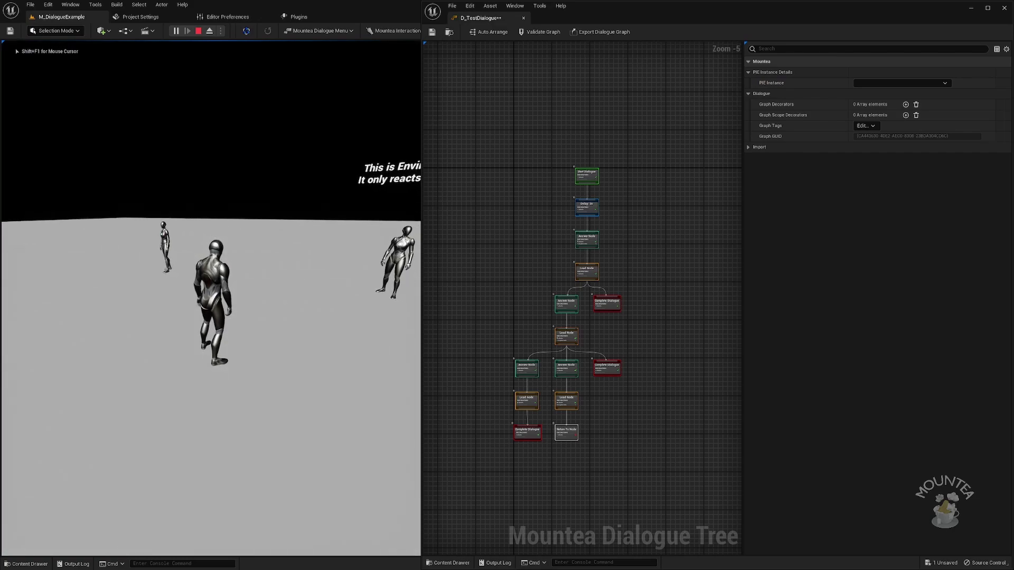
pyautogui.hotkey('shift', 'F1')
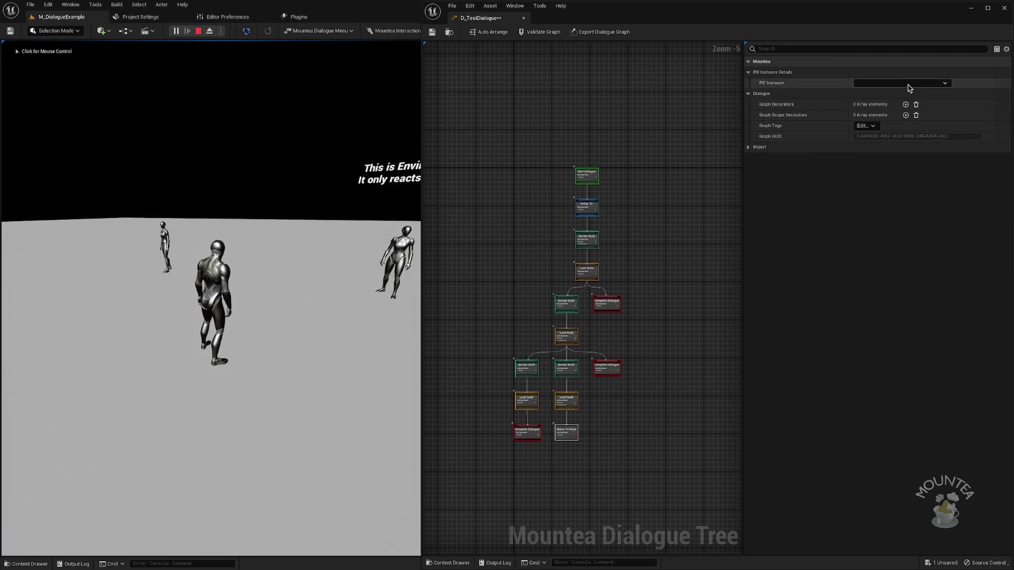
pyautogui.click(911, 83)
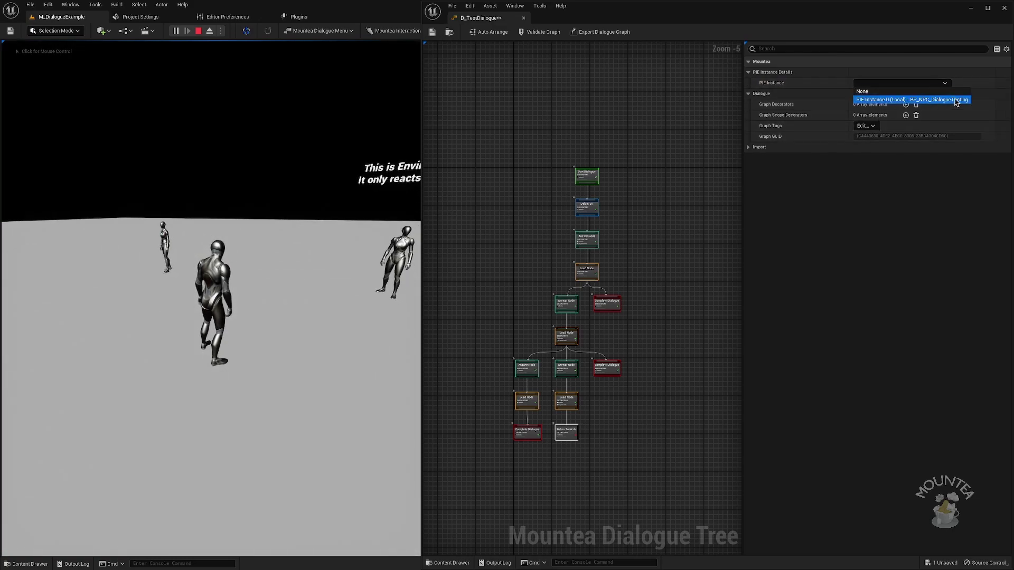
# Debug the BP_NPC_DialogueTesting instance, talk to the NPC, and choose Ask for Quests
pyautogui.click(925, 100)
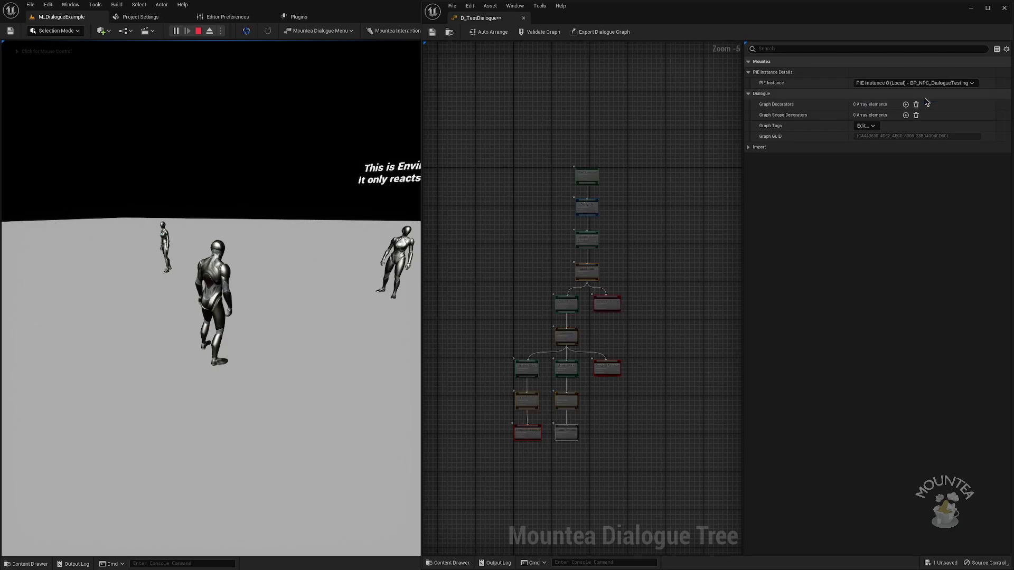
pyautogui.click(294, 297)
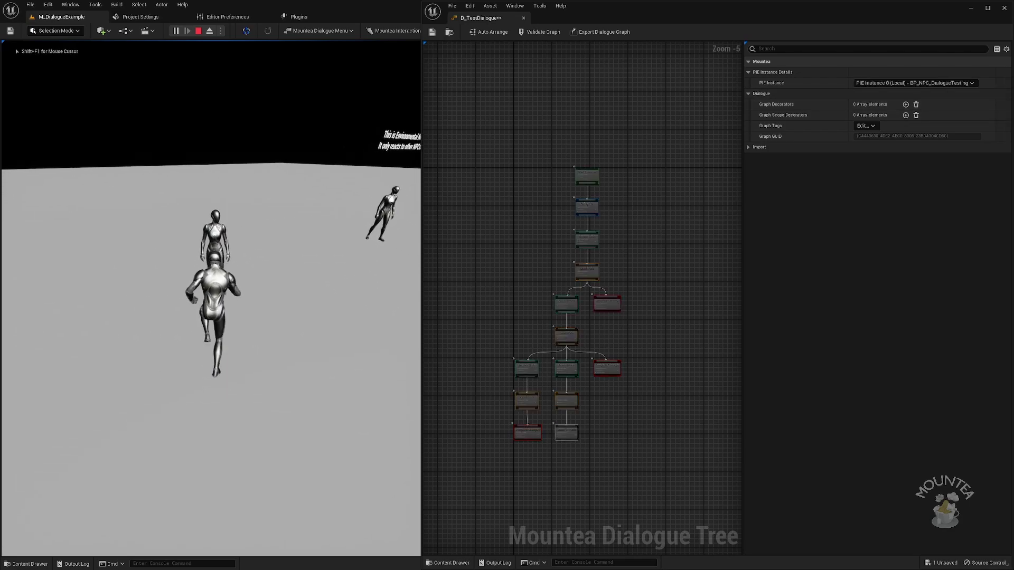
pyautogui.press('e')
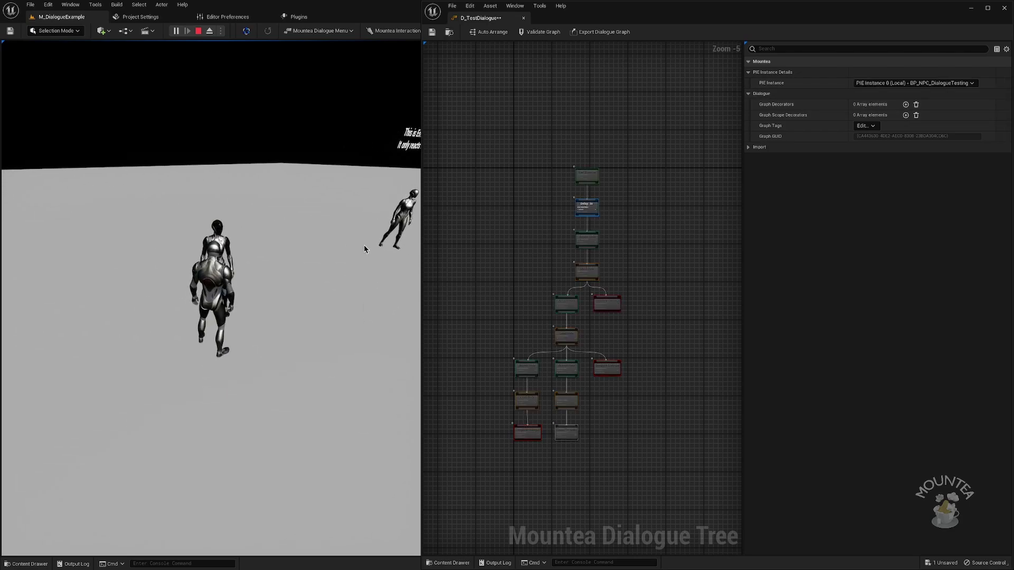
pyautogui.scroll(2, 664, 196)
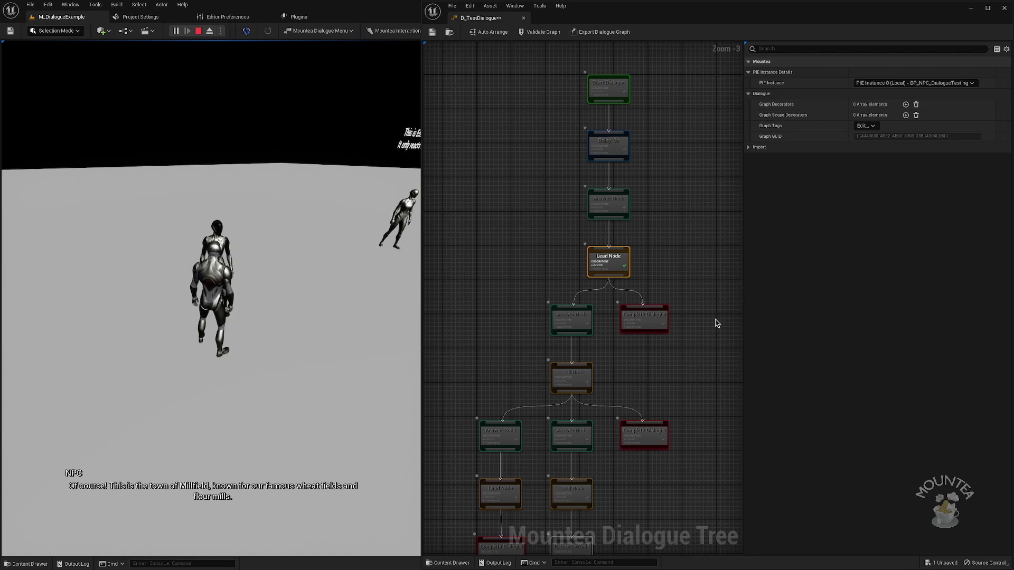
pyautogui.click(333, 377)
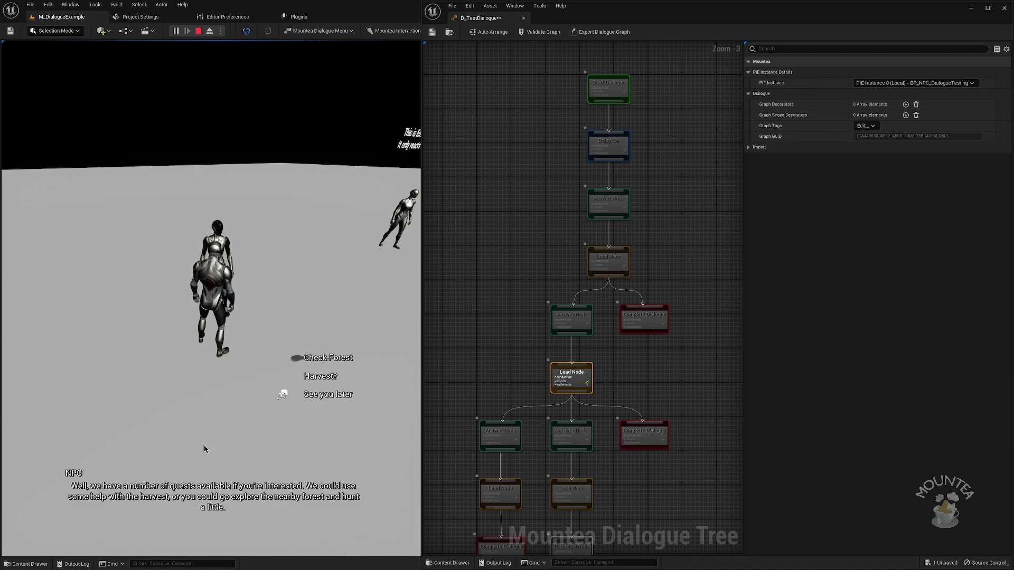
# Browse the answer options, confirm Harvest?, and skip through the NPC's next two lines
pyautogui.press('Down')
pyautogui.press('Up')
pyautogui.press('Down')
pyautogui.press('Down')
pyautogui.press('Down')
pyautogui.press('Down')
pyautogui.press('Up')
pyautogui.press('Down')
pyautogui.press('Up')
pyautogui.press('Up')
pyautogui.press('Up')
pyautogui.press('Down')
pyautogui.press('Up')
pyautogui.press('Down')
pyautogui.press('Down')
pyautogui.press('Up')
pyautogui.press('Down')
pyautogui.press('Up')
pyautogui.press('Down')
pyautogui.press('Down')
pyautogui.press('Down')
pyautogui.press('Down')
pyautogui.press('Down')
pyautogui.press('Down')
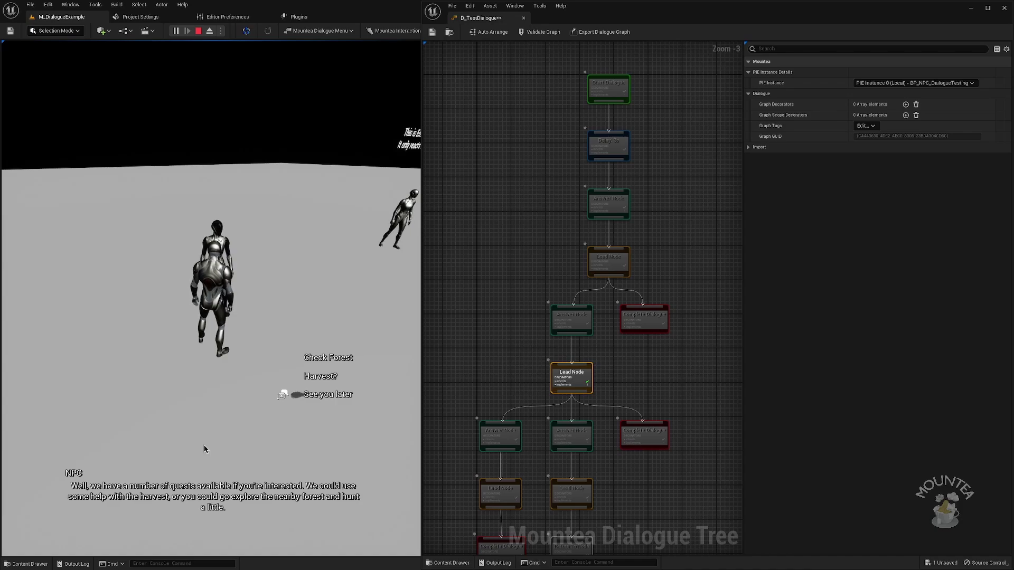
pyautogui.press('Down')
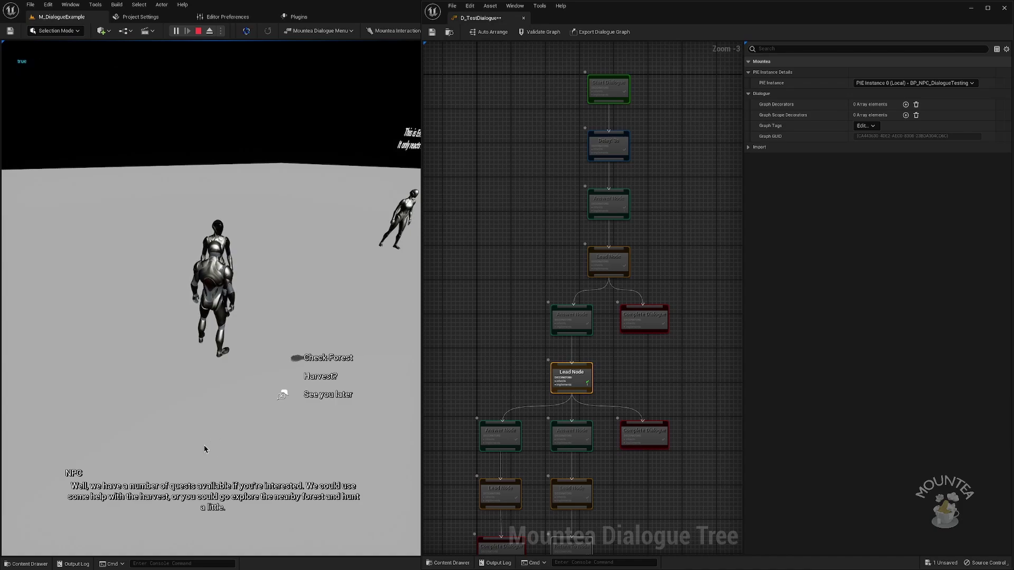
pyautogui.press('Down')
pyautogui.press('Up')
pyautogui.press('Down')
pyautogui.press('Up')
pyautogui.press('Down')
pyautogui.press('Down')
pyautogui.press('Up')
pyautogui.press('Down')
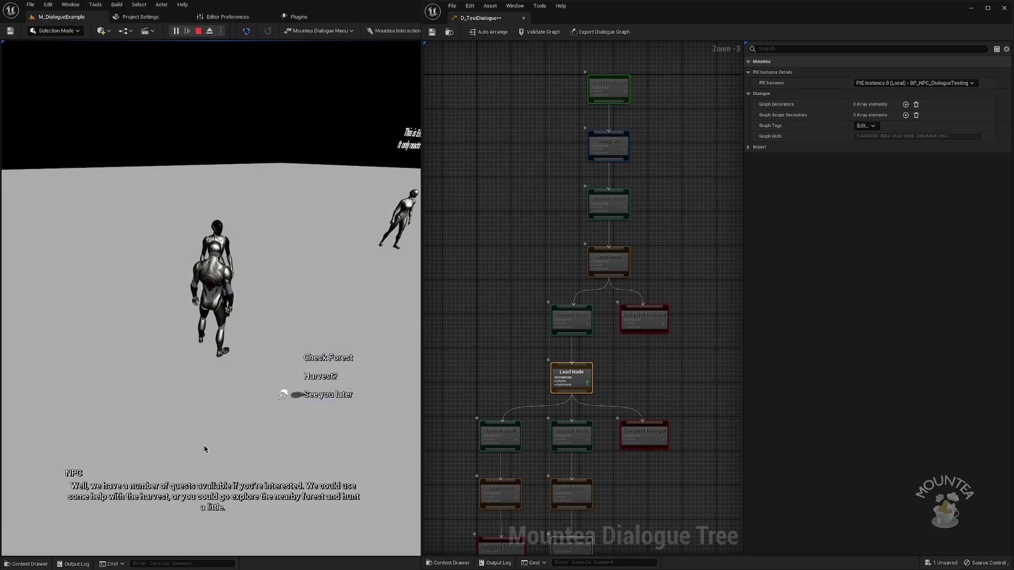
pyautogui.press('Up')
pyautogui.press('Up')
pyautogui.press('Down')
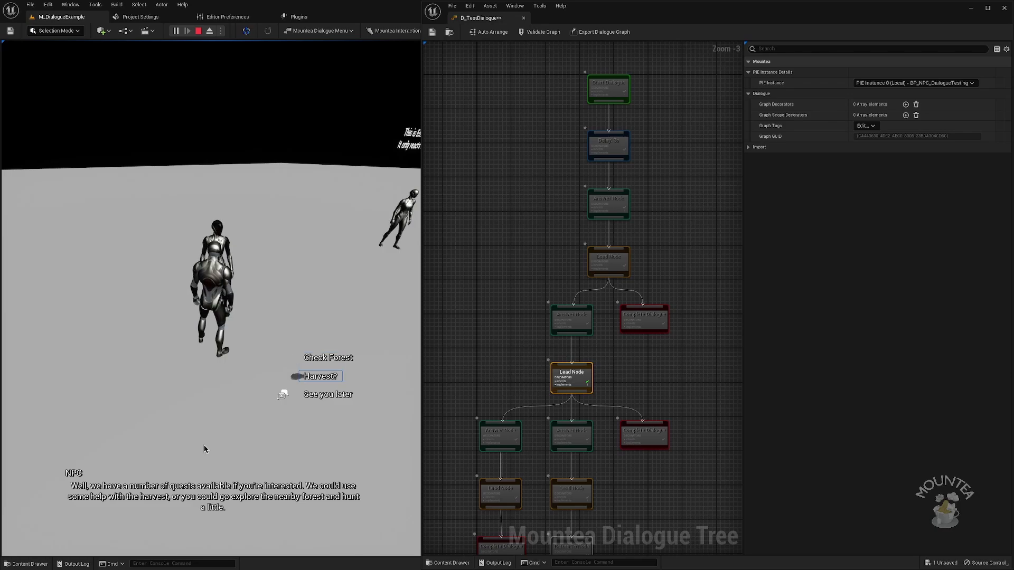
pyautogui.press('Return')
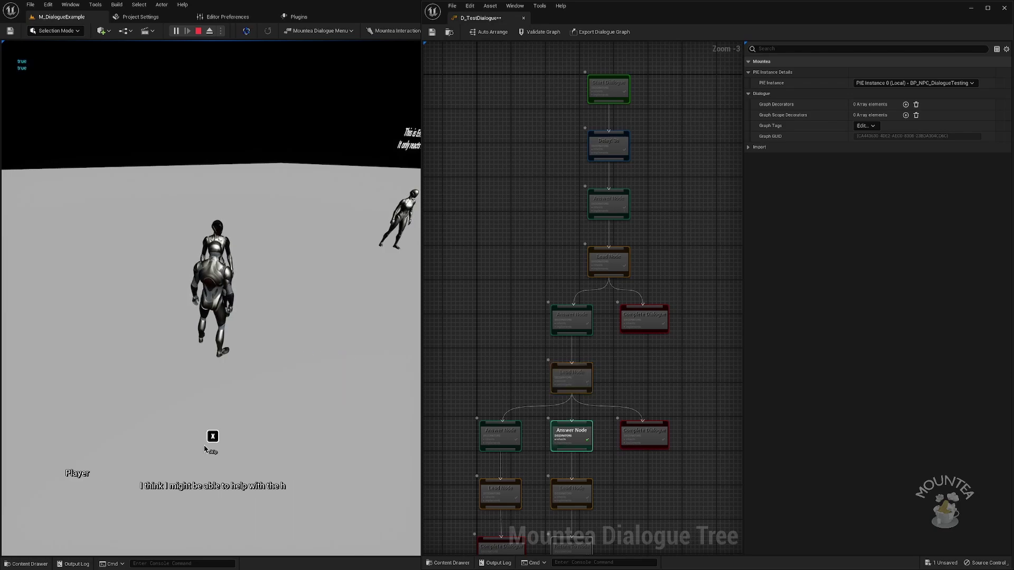
pyautogui.press('x')
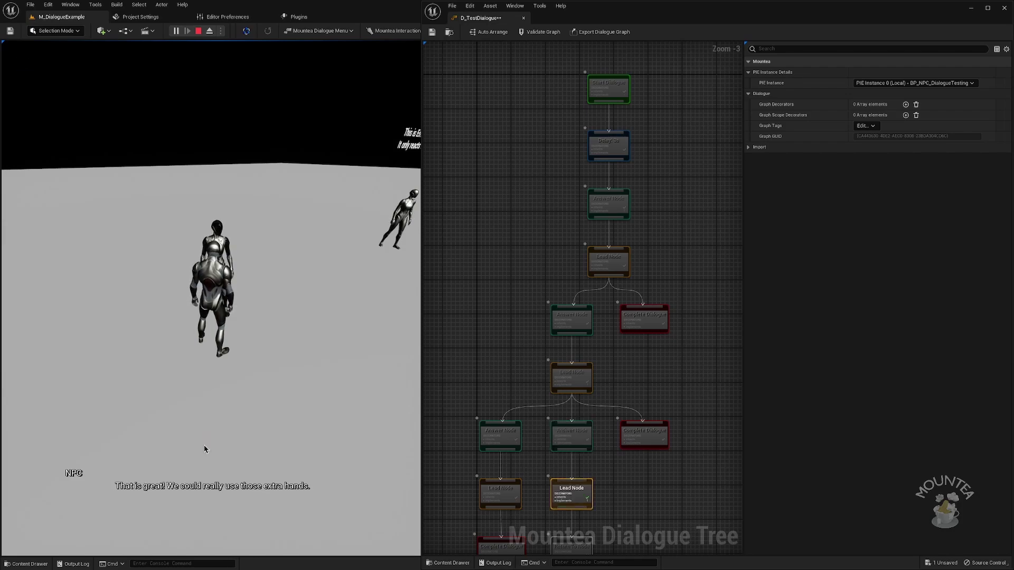
pyautogui.press('x')
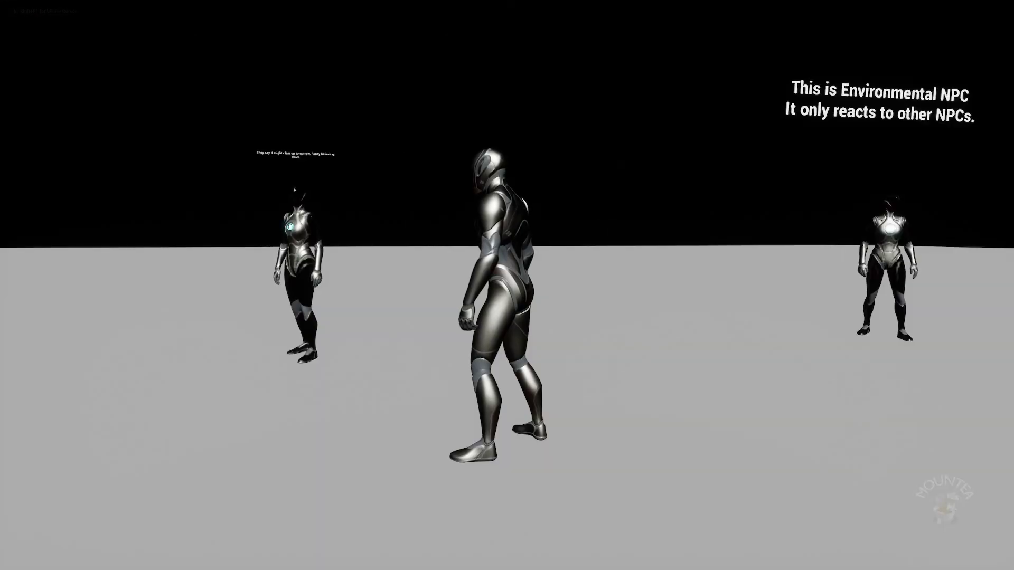
# Run the player character off to the right with the D key
pyautogui.press('d')
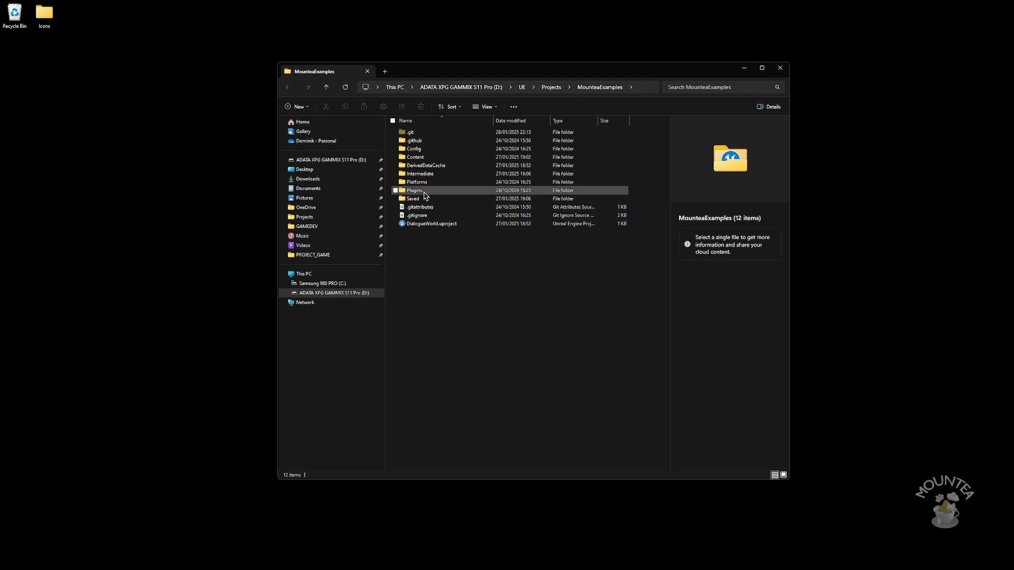
# Open Plugins > MounteaDialogueSystem and select all seven items inside it
pyautogui.doubleClick(424, 193)
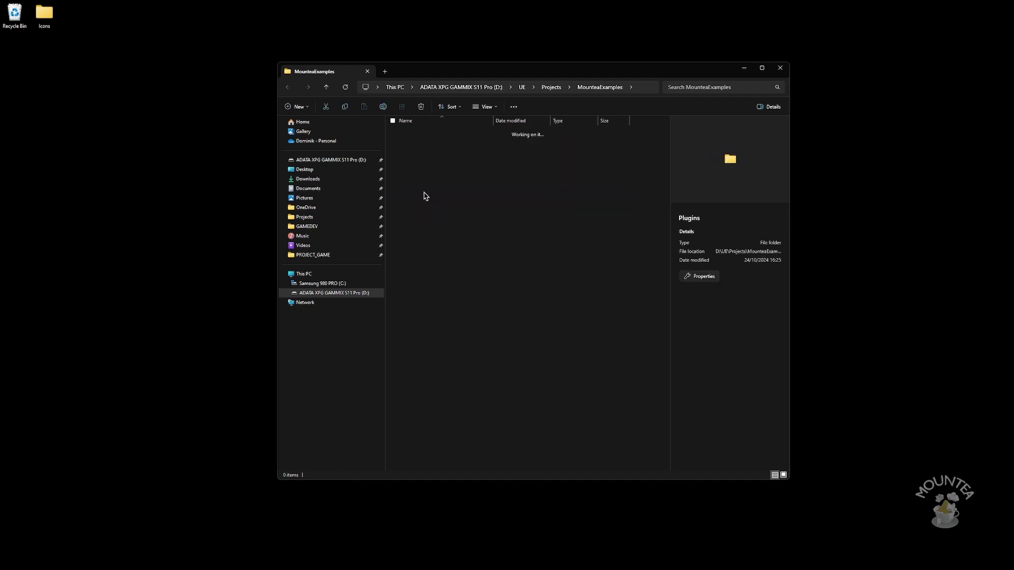
pyautogui.click(430, 146)
pyautogui.doubleClick(430, 146)
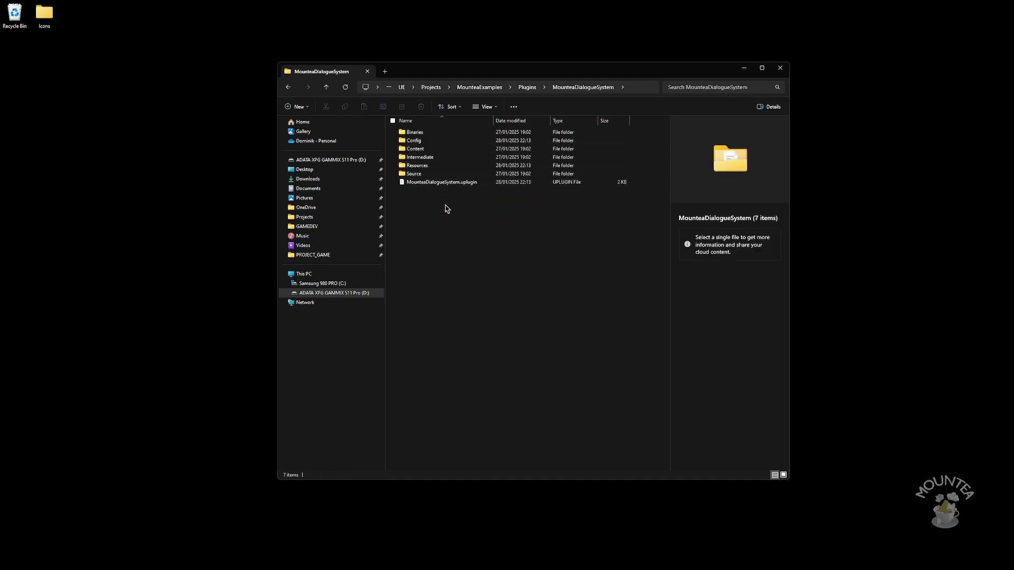
pyautogui.moveTo(446, 208); pyautogui.dragTo(429, 129)
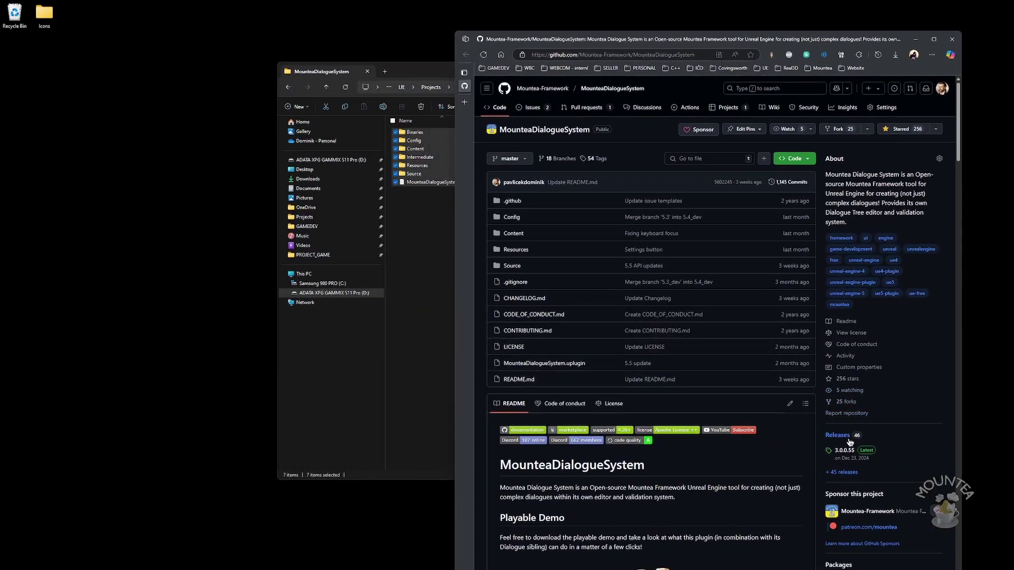
# Go from the 3.0.0.55 release to the 3.0.0.51 release page and show the downloaded zip in its folder
pyautogui.click(845, 450)
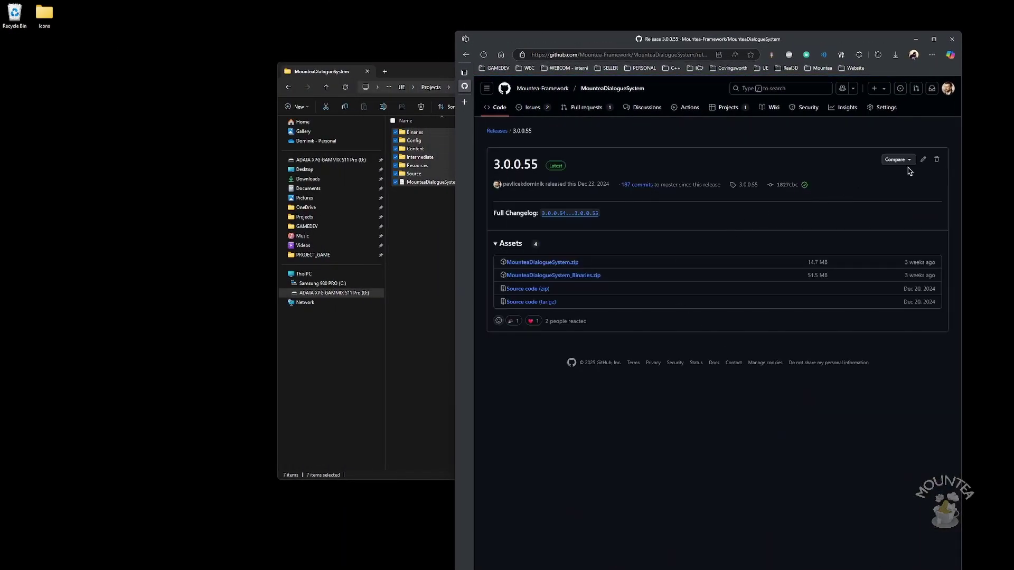
pyautogui.click(497, 131)
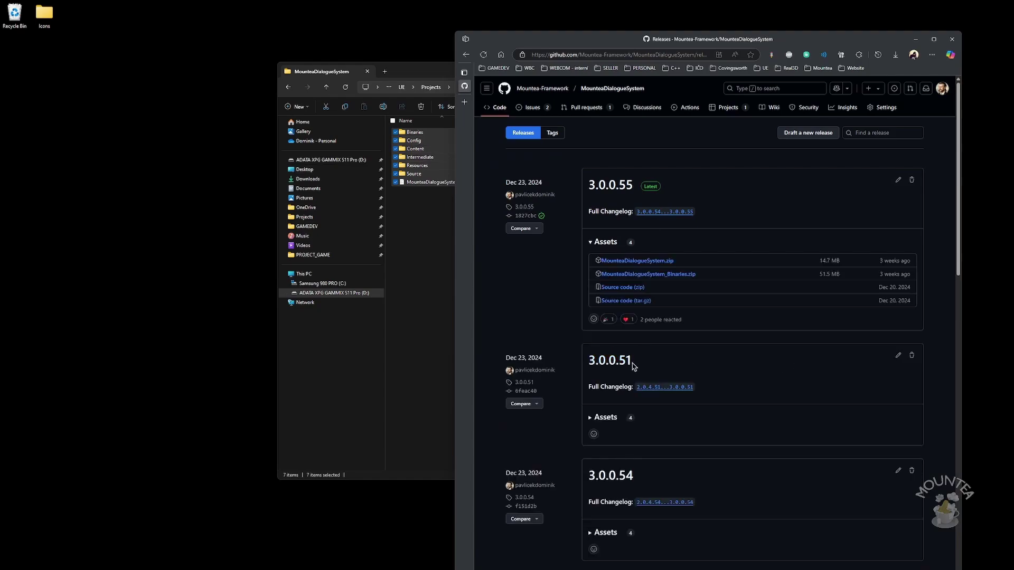
pyautogui.click(630, 364)
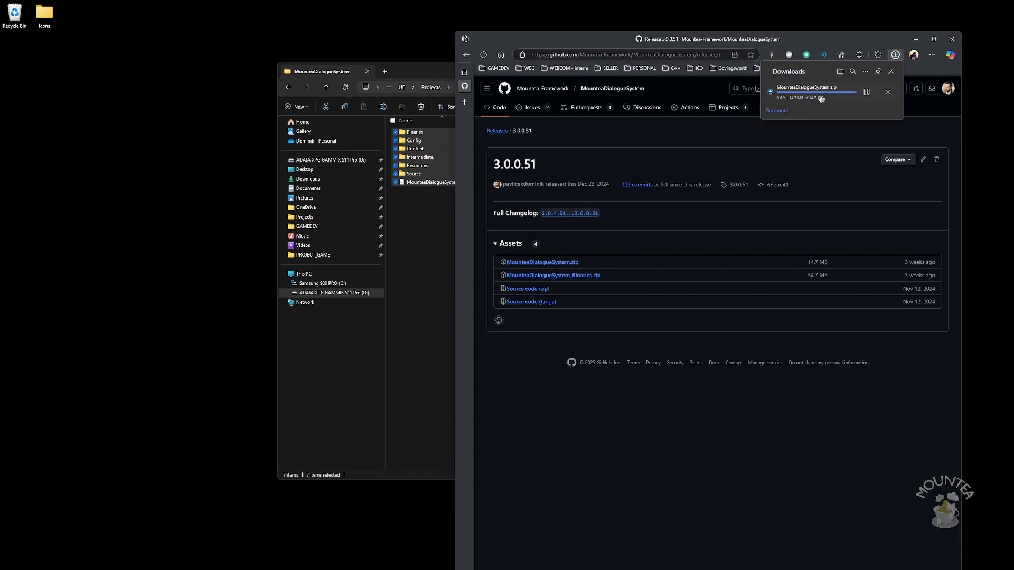
pyautogui.click(867, 91)
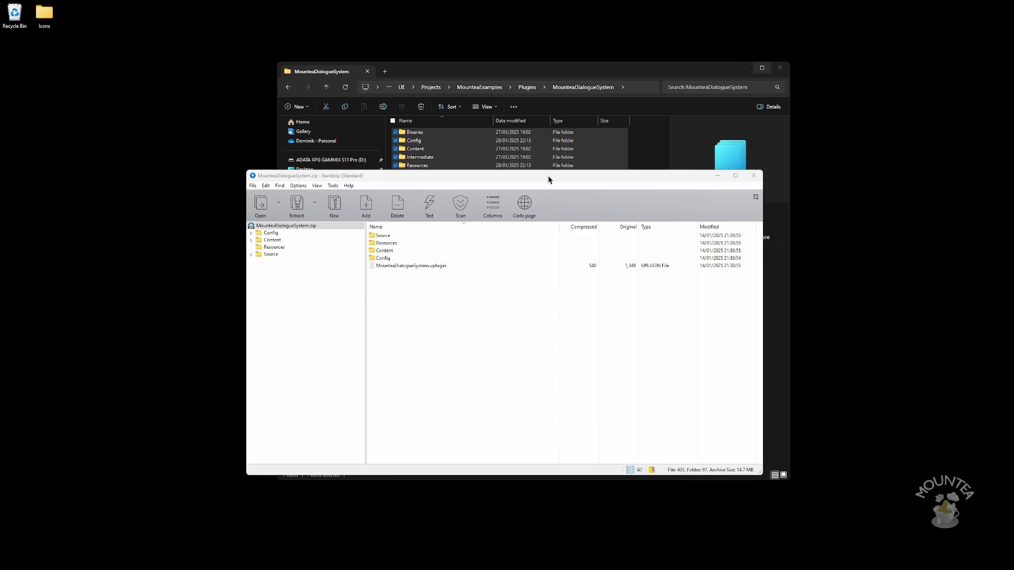
# Delete all seven old files from the MounteaDialogueSystem plugin folder
pyautogui.moveTo(548, 177); pyautogui.dragTo(396, 245)
pyautogui.click(523, 217)
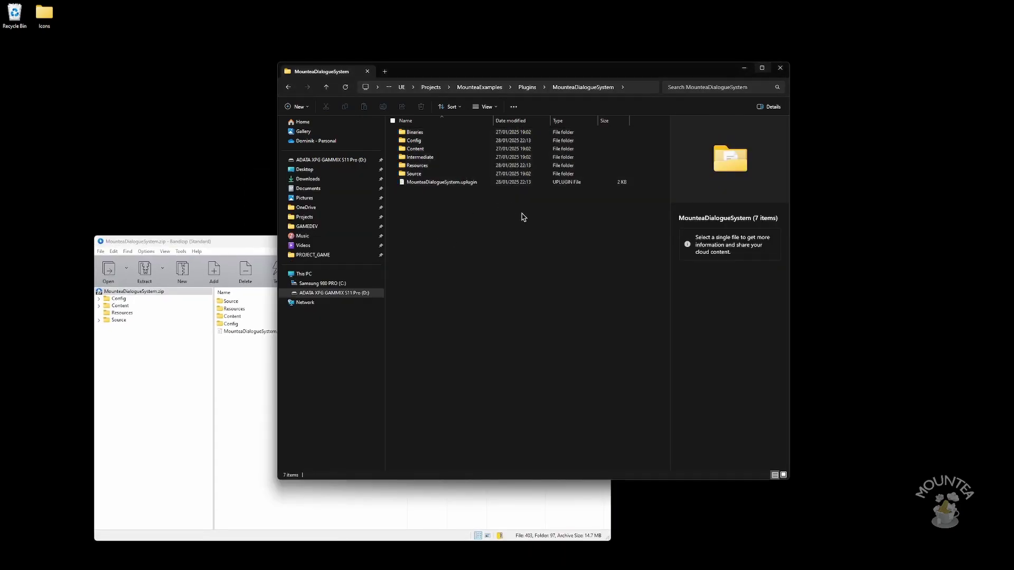
pyautogui.moveTo(523, 217); pyautogui.dragTo(436, 137)
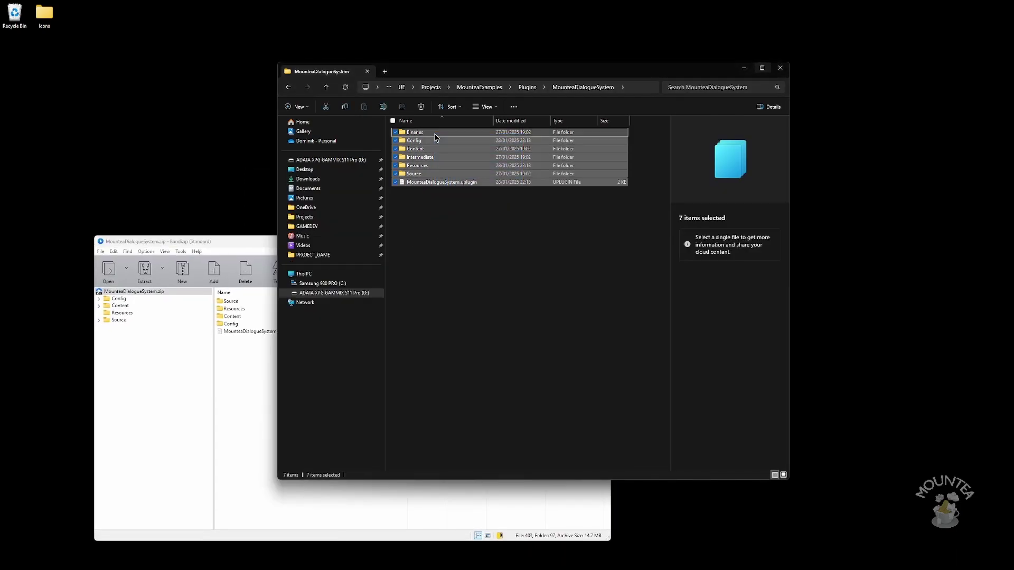
pyautogui.press('Delete')
# Extract the five zip entries into the empty plugin folder and select DialogueWorld.uproject
pyautogui.moveTo(233, 336); pyautogui.dragTo(472, 205)
pyautogui.click(485, 227)
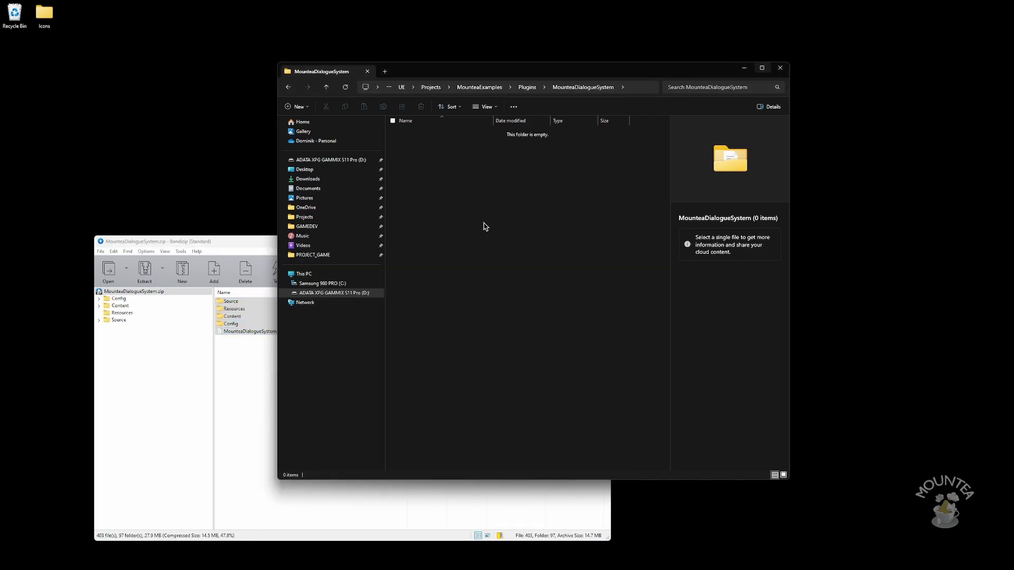
pyautogui.click(480, 87)
pyautogui.click(445, 225)
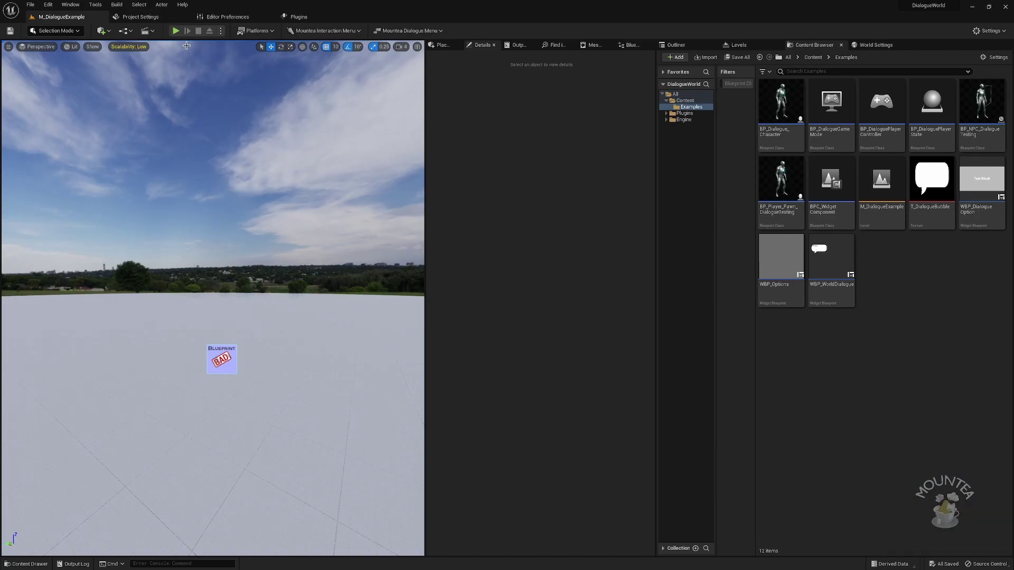
# Try Play to surface blueprint compile errors, then browse to All > Content
pyautogui.click(176, 31)
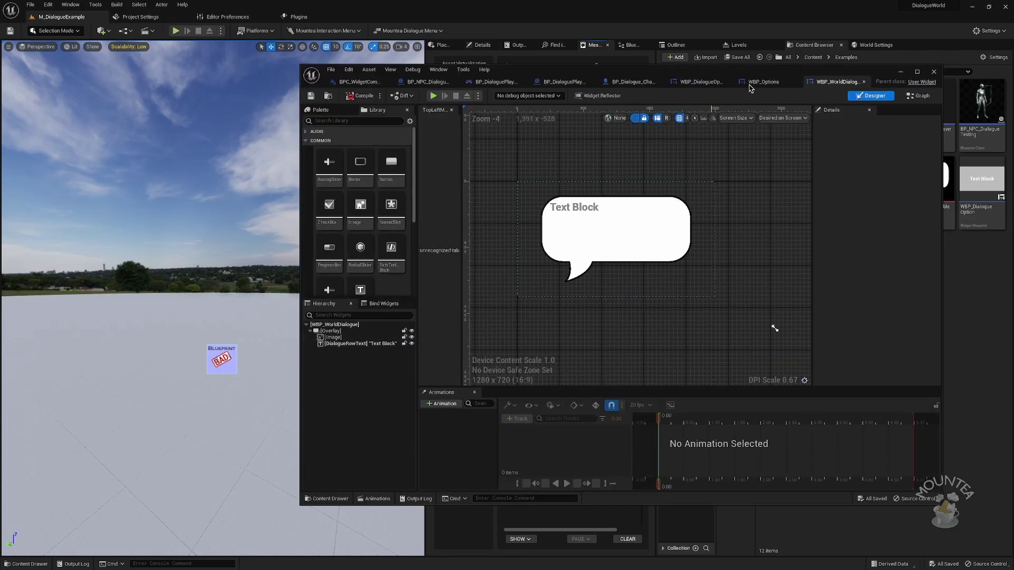
pyautogui.moveTo(770, 73); pyautogui.dragTo(442, 90)
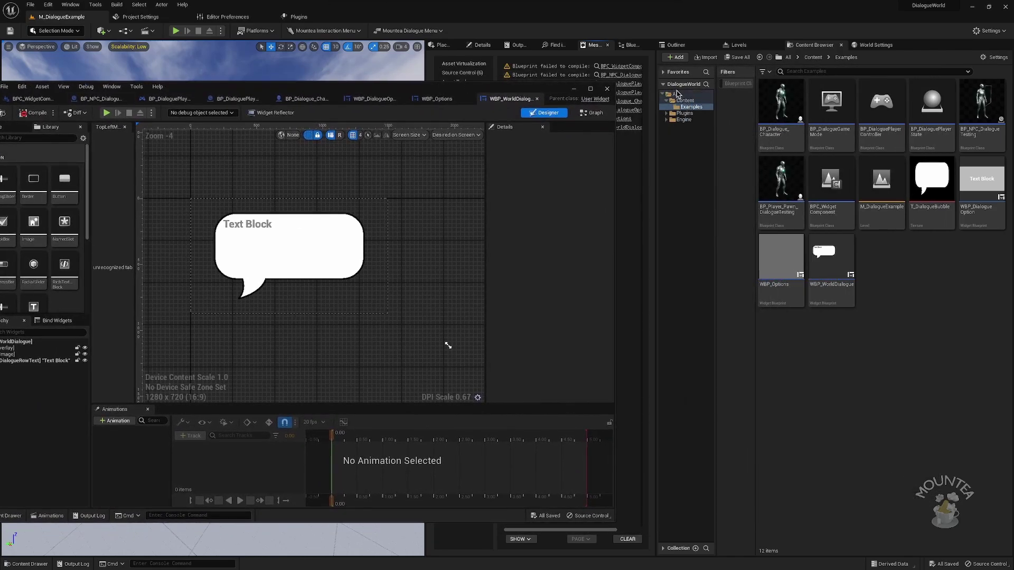
pyautogui.click(689, 96)
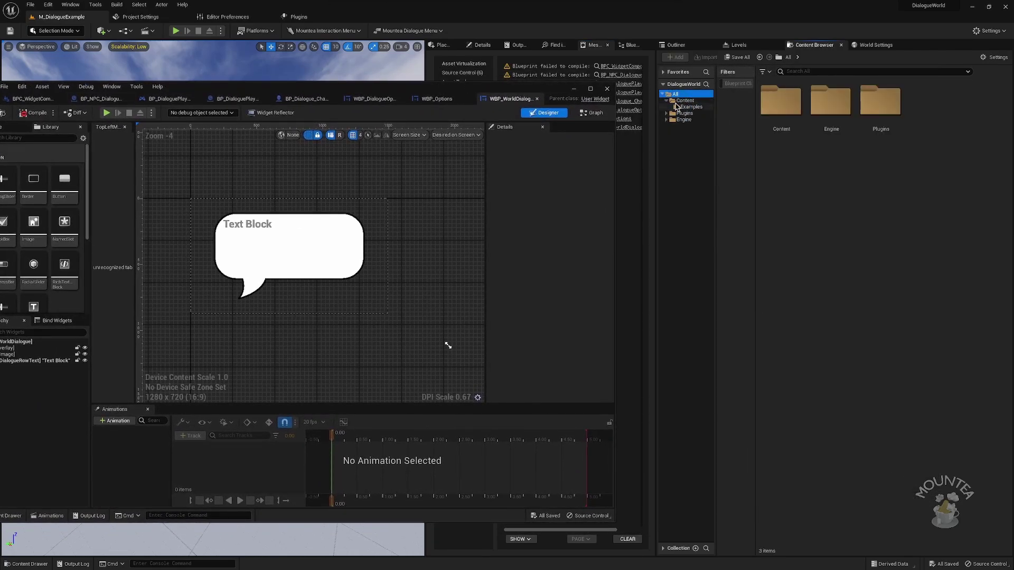
pyautogui.click(686, 101)
# Filter to Blueprint Class, select all seven blueprints, and run Mountea Actions > Fix Mountea Nodes
pyautogui.click(763, 71)
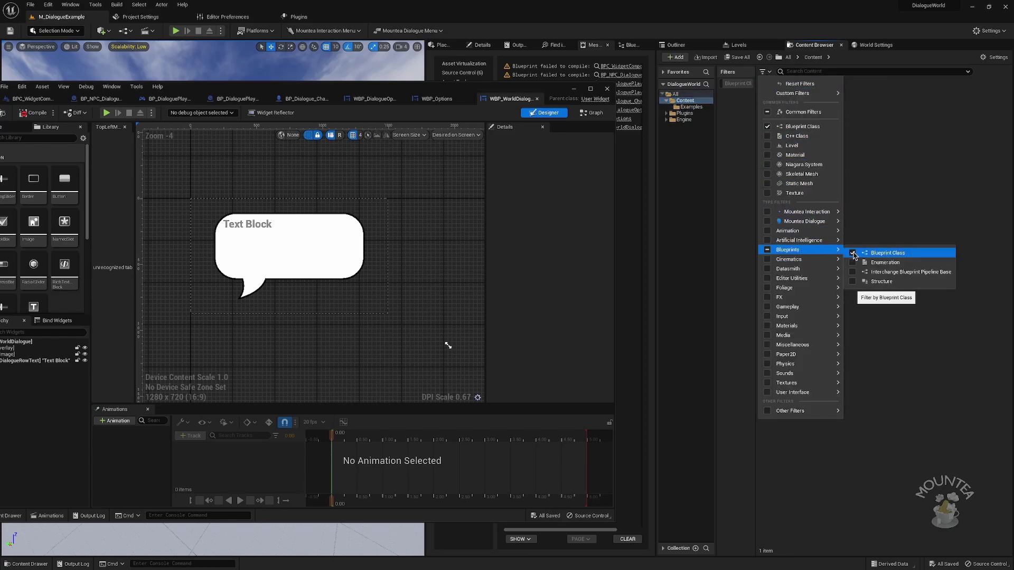
pyautogui.click(738, 85)
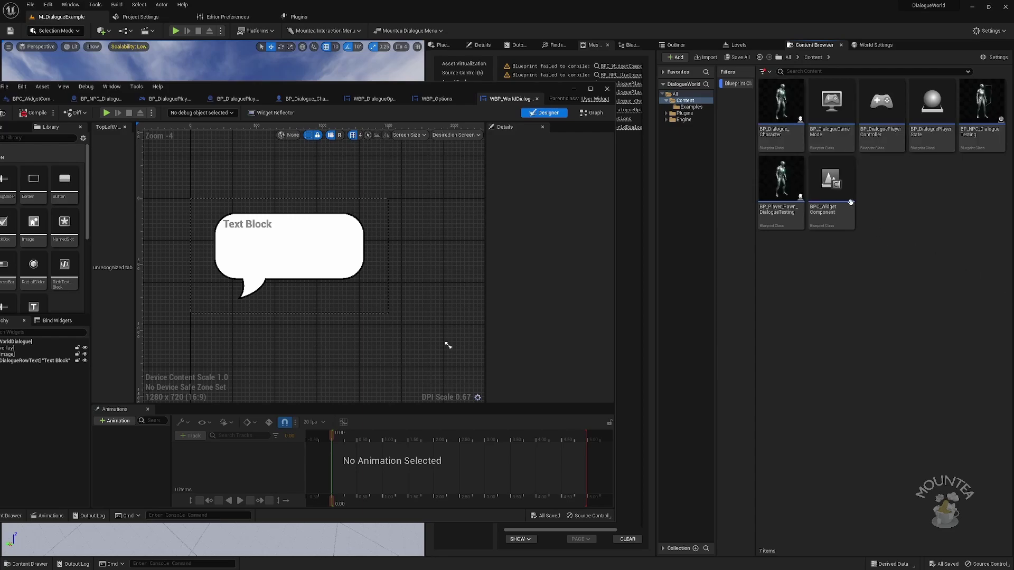
pyautogui.click(844, 195)
pyautogui.hotkey('ctrl', 'a')
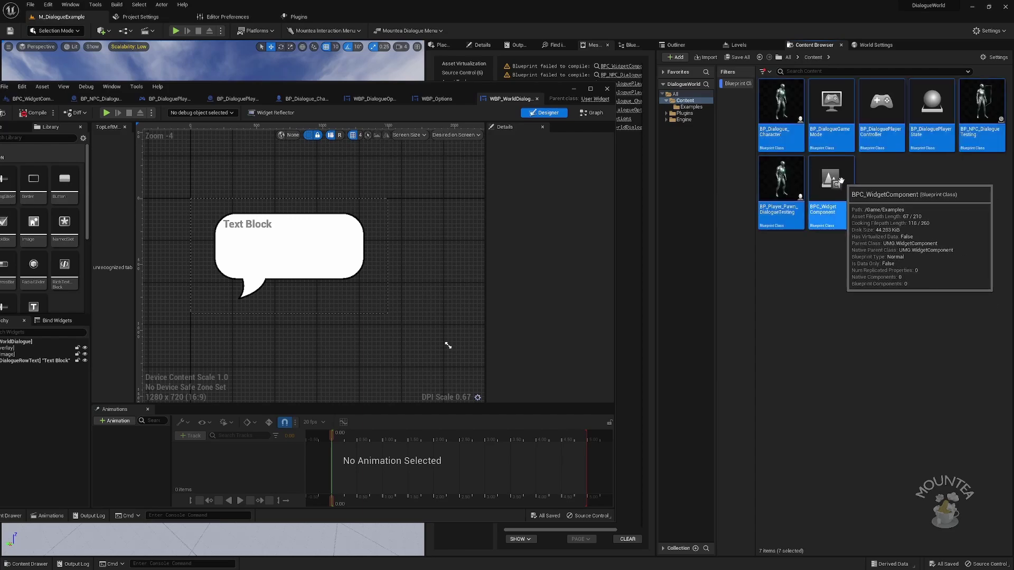
pyautogui.rightClick(842, 183)
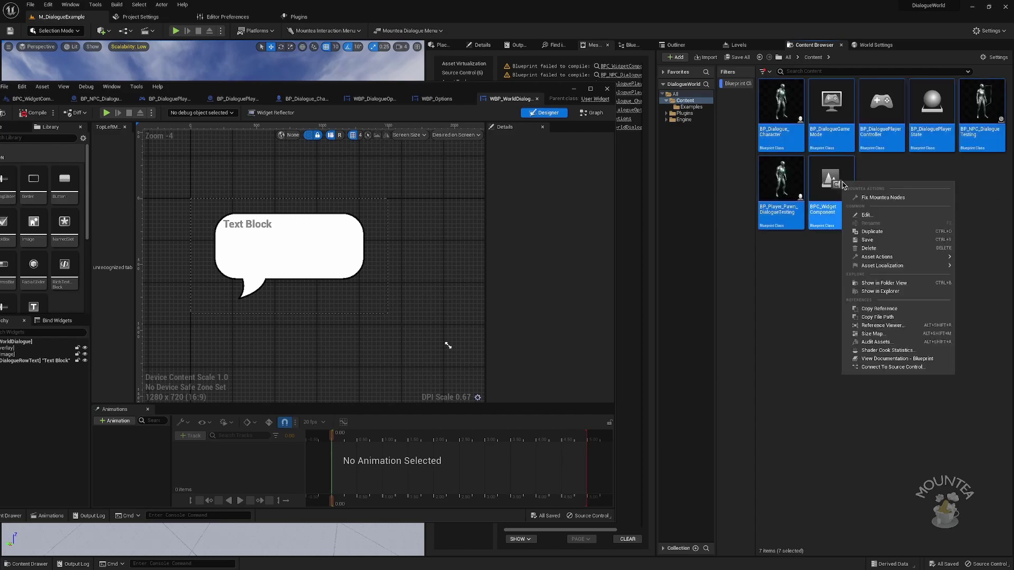
pyautogui.click(912, 199)
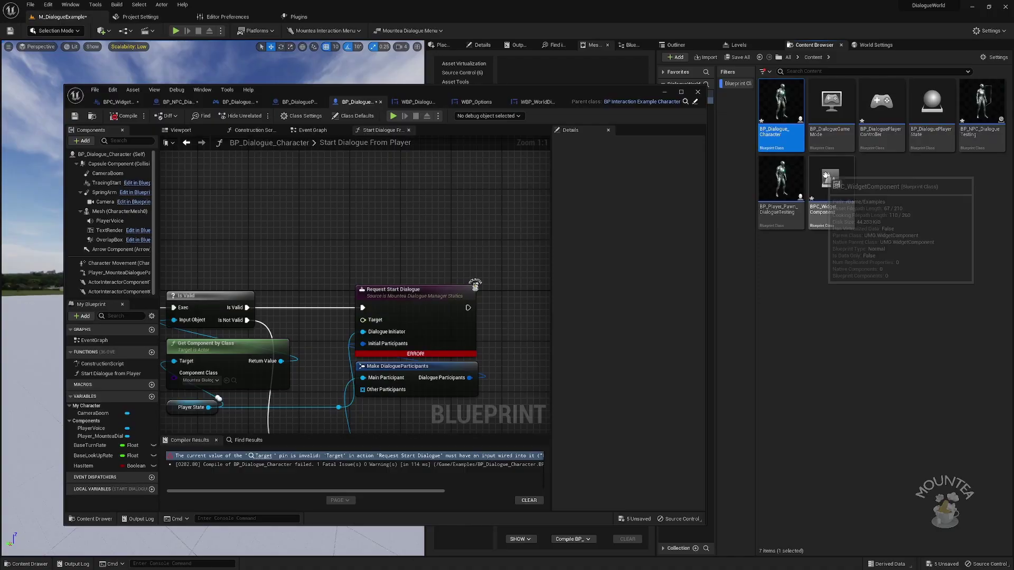
# Compile BPC_WidgetComponent successfully and save all assets with Ctrl+Shift+S
pyautogui.doubleClick(830, 182)
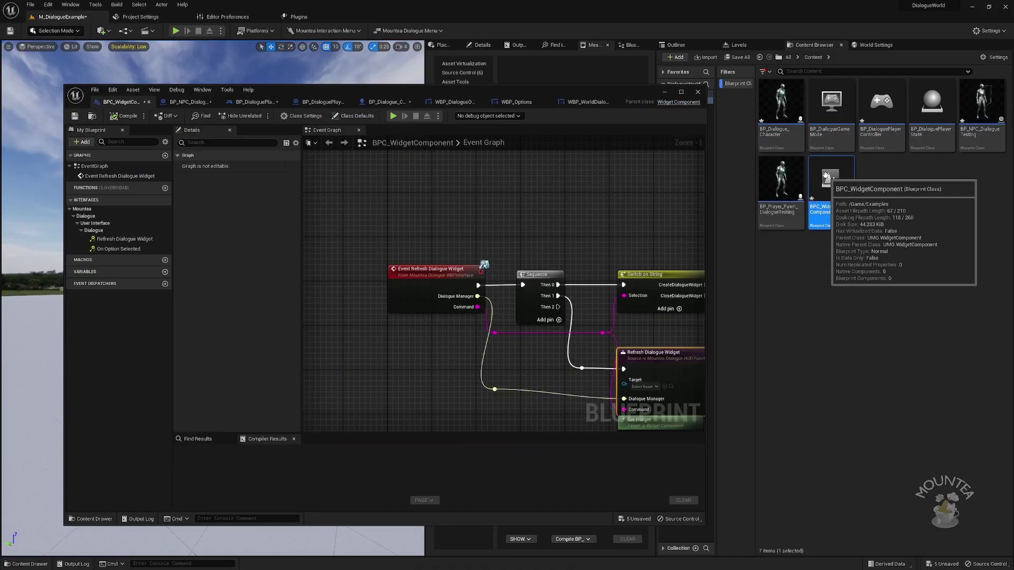
pyautogui.scroll(-2, 545, 254)
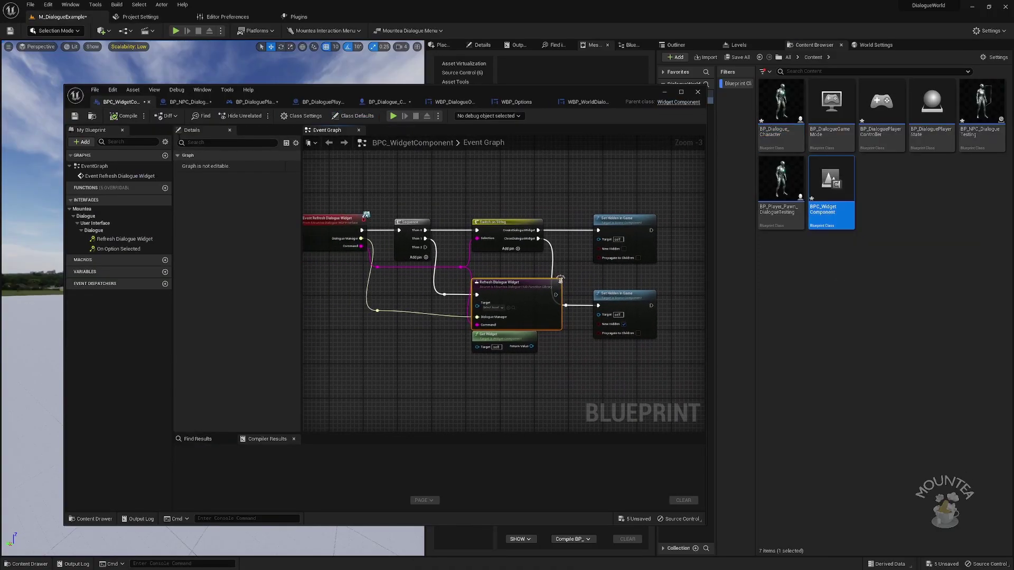
pyautogui.click(132, 117)
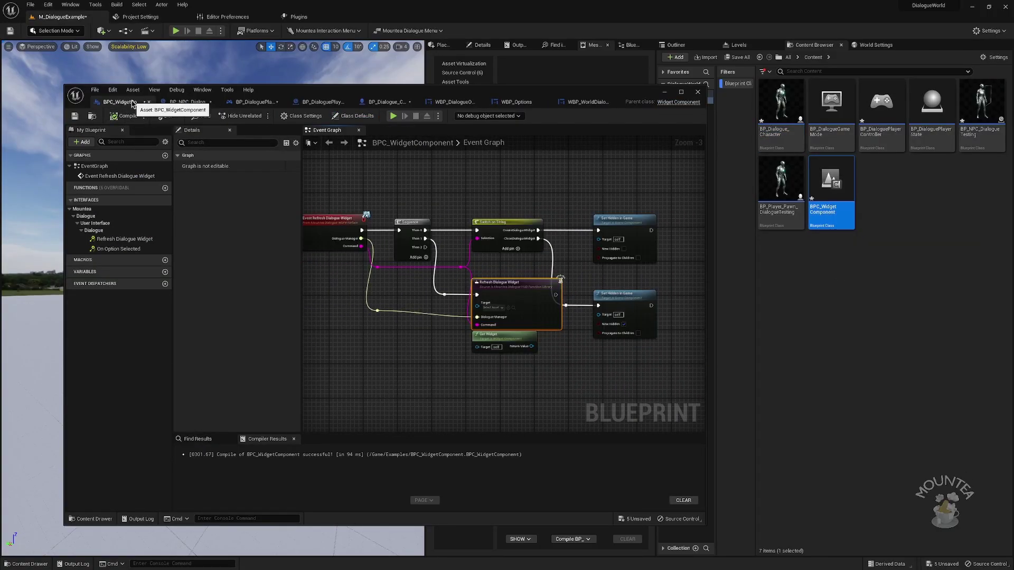
pyautogui.scroll(1, 464, 322)
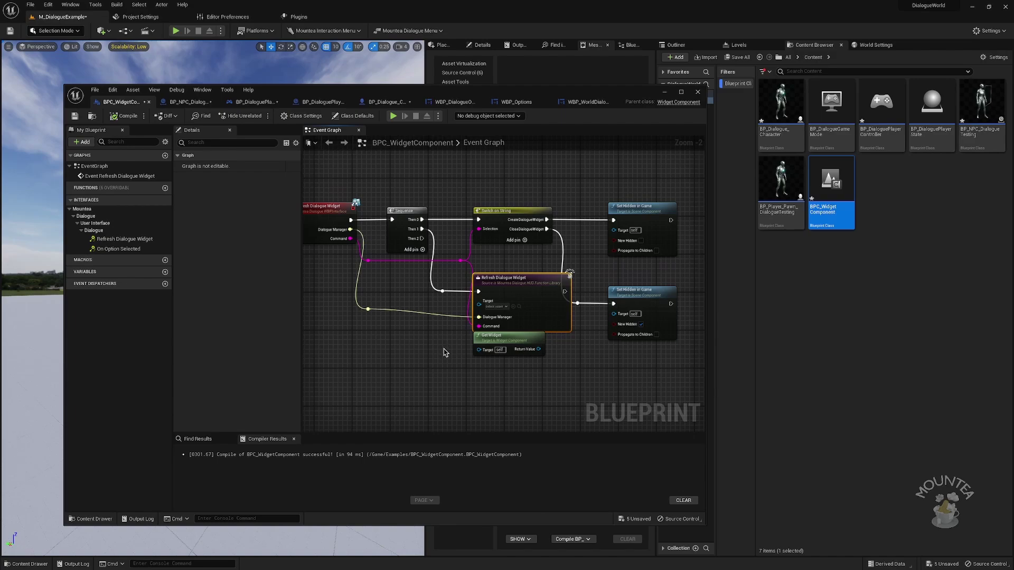
pyautogui.click(453, 394)
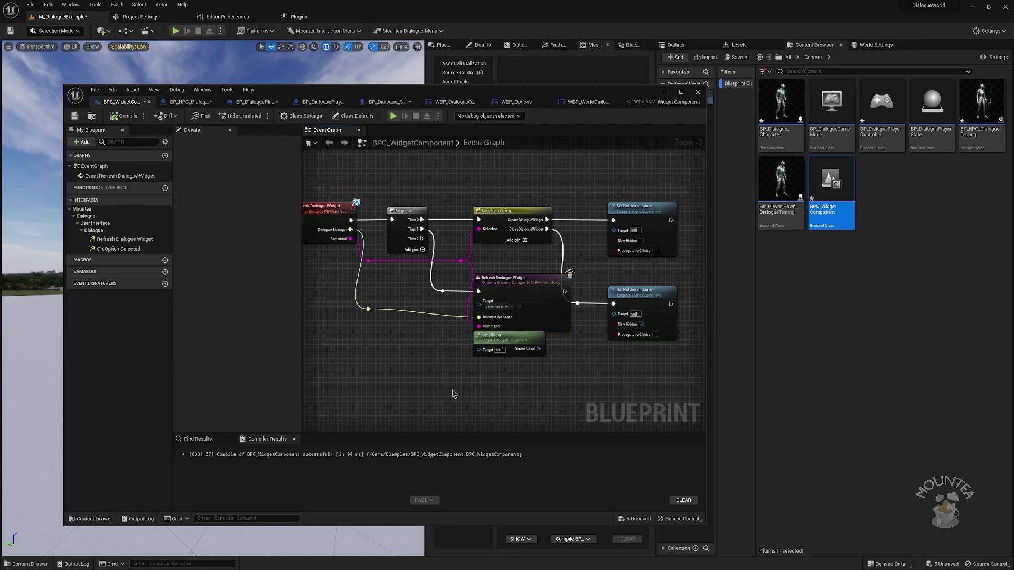
pyautogui.hotkey('ctrl', 'shift', 's')
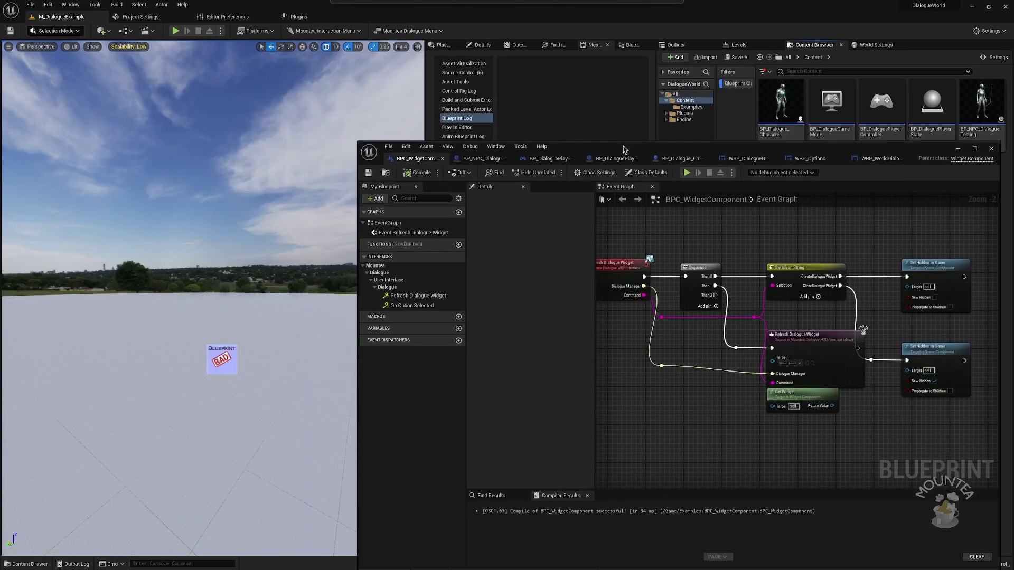
# Play, open WBP_WorldDialogue from the errors list, compile it, and jump to the Get Dialogue Context Event error
pyautogui.moveTo(267, 94); pyautogui.dragTo(608, 165)
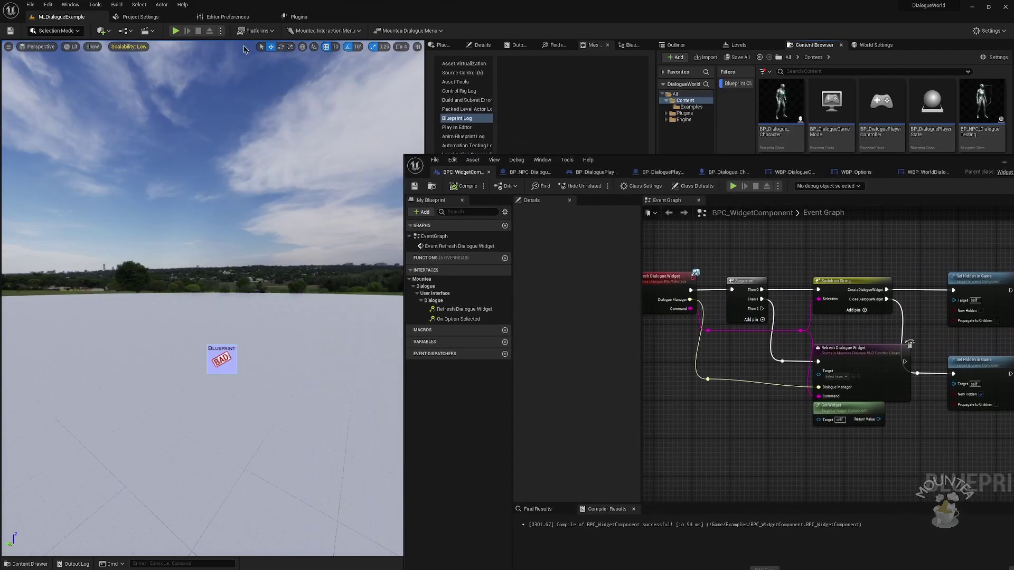
pyautogui.click(177, 31)
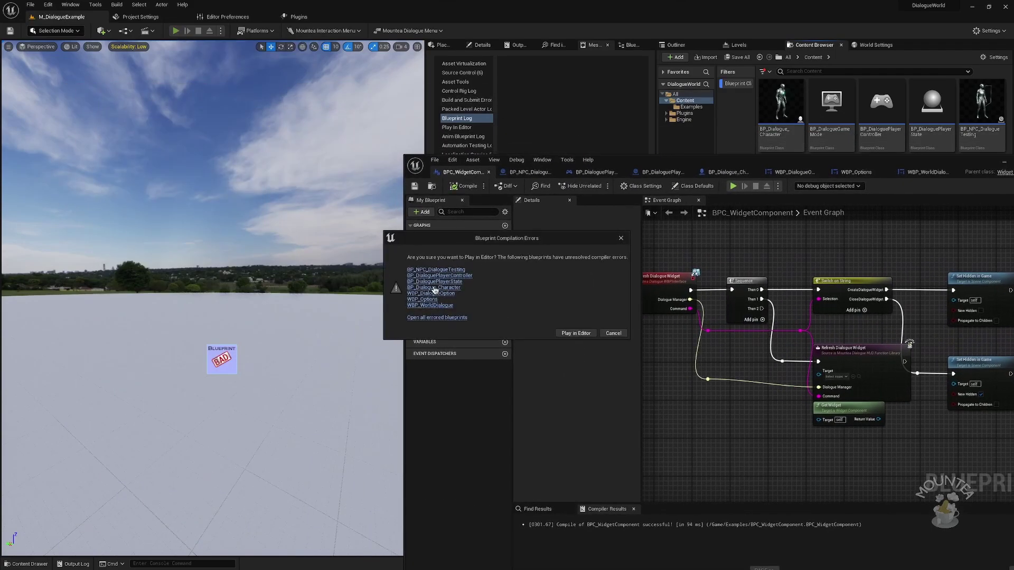
pyautogui.click(436, 317)
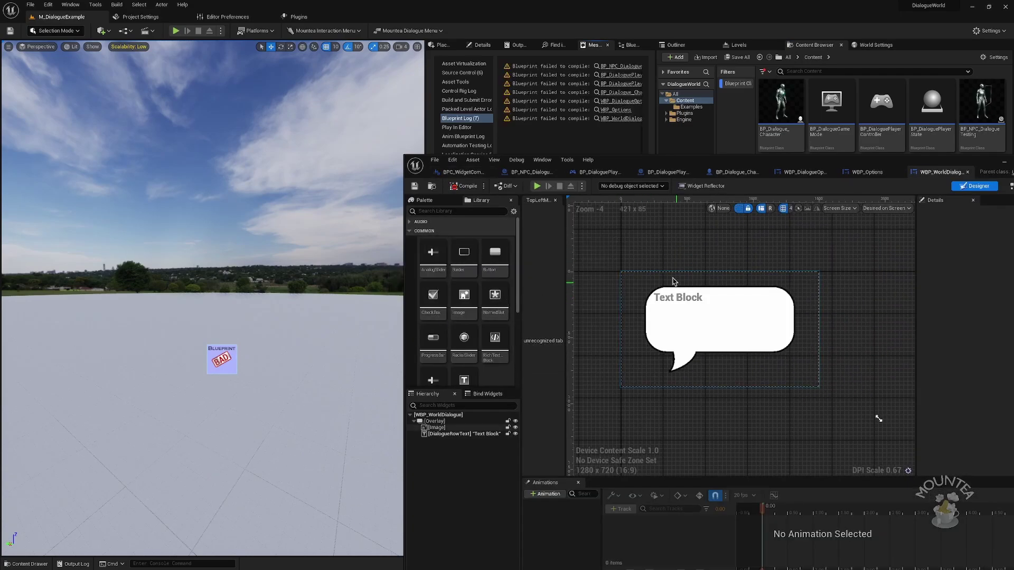
pyautogui.click(464, 185)
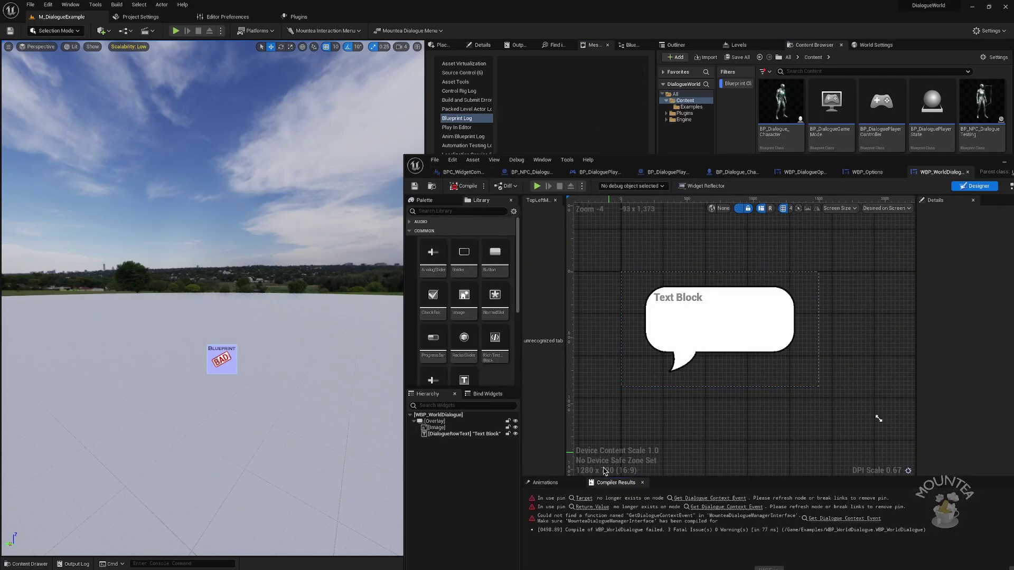
pyautogui.click(708, 499)
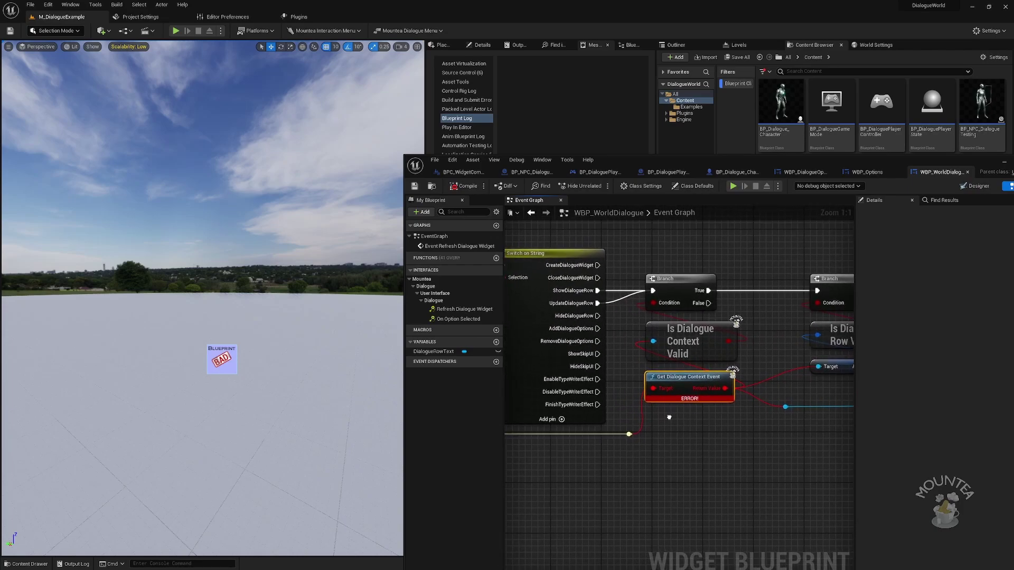
# Add a Get Dialogue Context node and reroute the Return Value links to it
pyautogui.rightClick(669, 382)
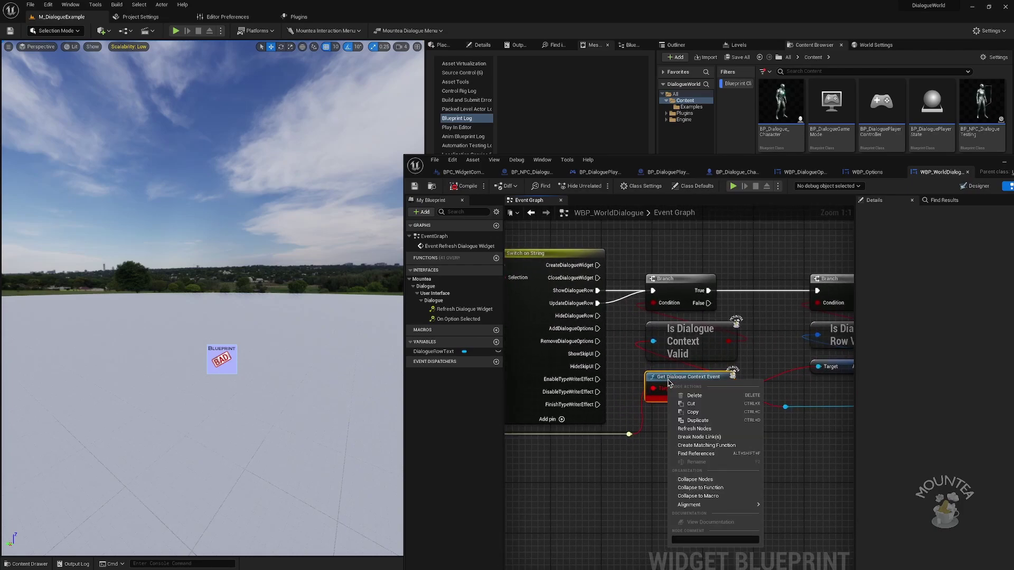
pyautogui.click(647, 463)
pyautogui.scroll(-3, 649, 455)
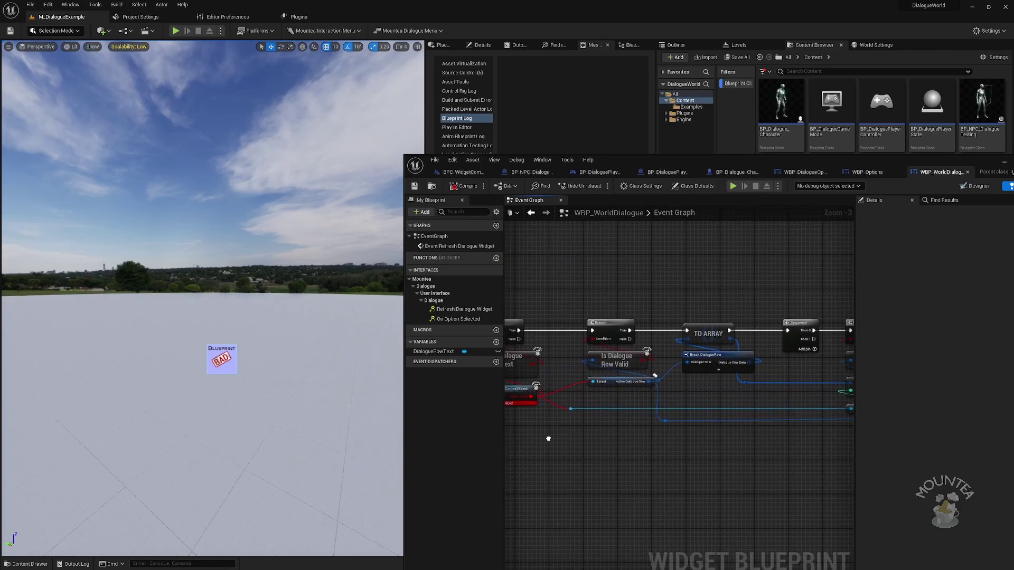
pyautogui.scroll(3, 716, 419)
pyautogui.moveTo(623, 412); pyautogui.dragTo(655, 446)
pyautogui.write('dial')
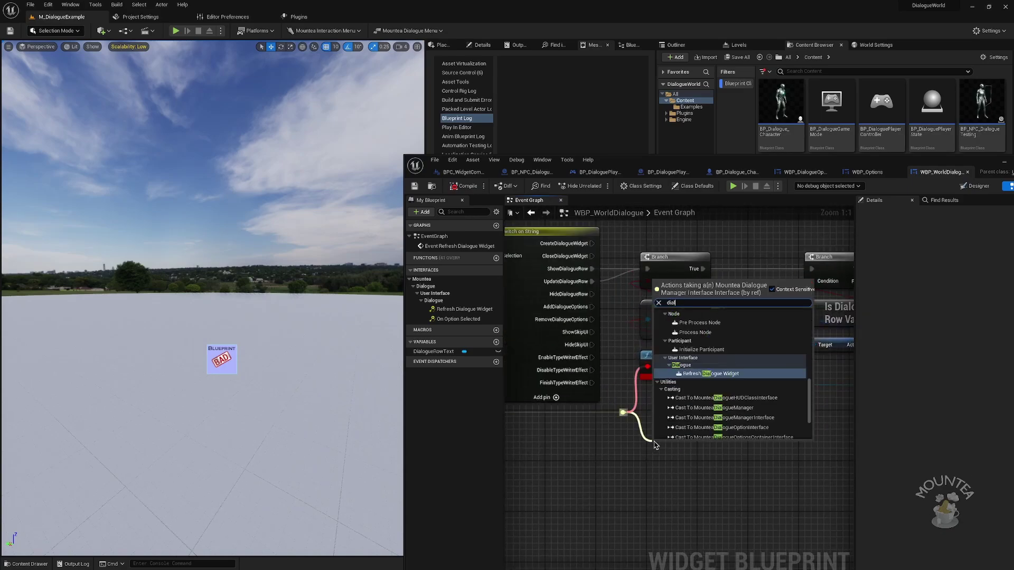
pyautogui.write('ogue context')
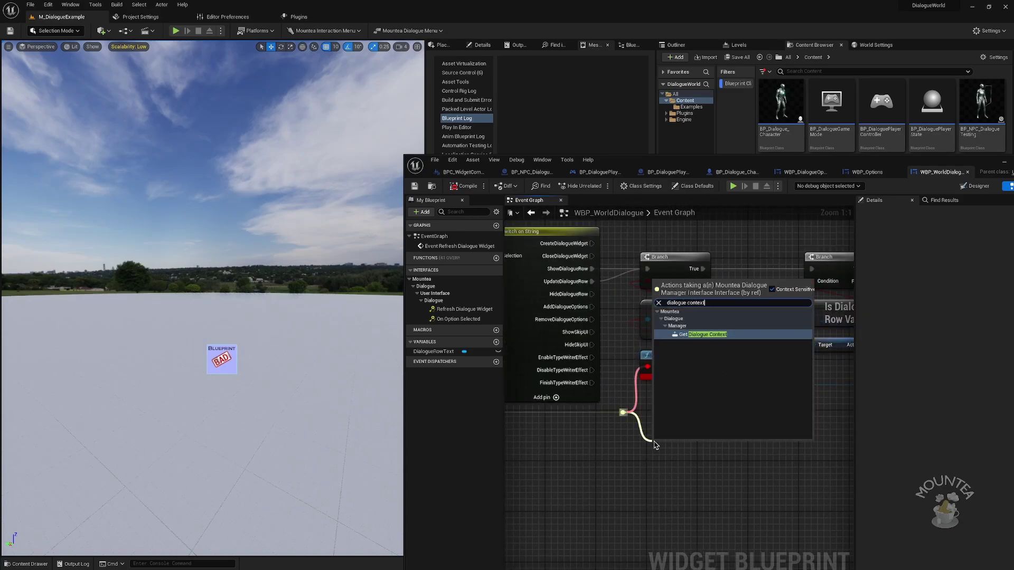
pyautogui.press('Return')
pyautogui.moveTo(724, 416); pyautogui.dragTo(644, 419, button='right')
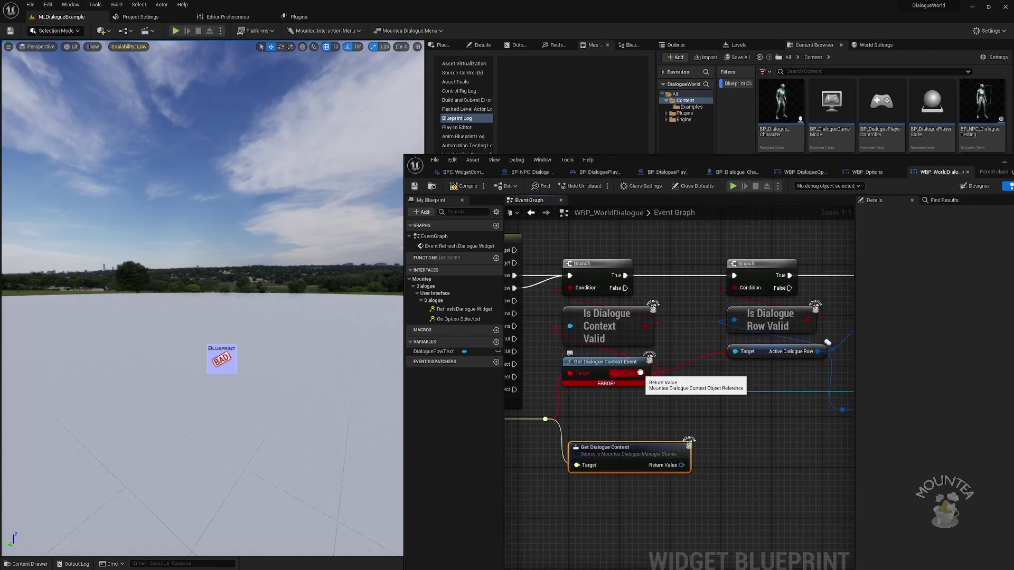
pyautogui.keyDown('ctrl'); pyautogui.moveTo(690, 463); pyautogui.dragTo(681, 465); pyautogui.keyUp('ctrl')
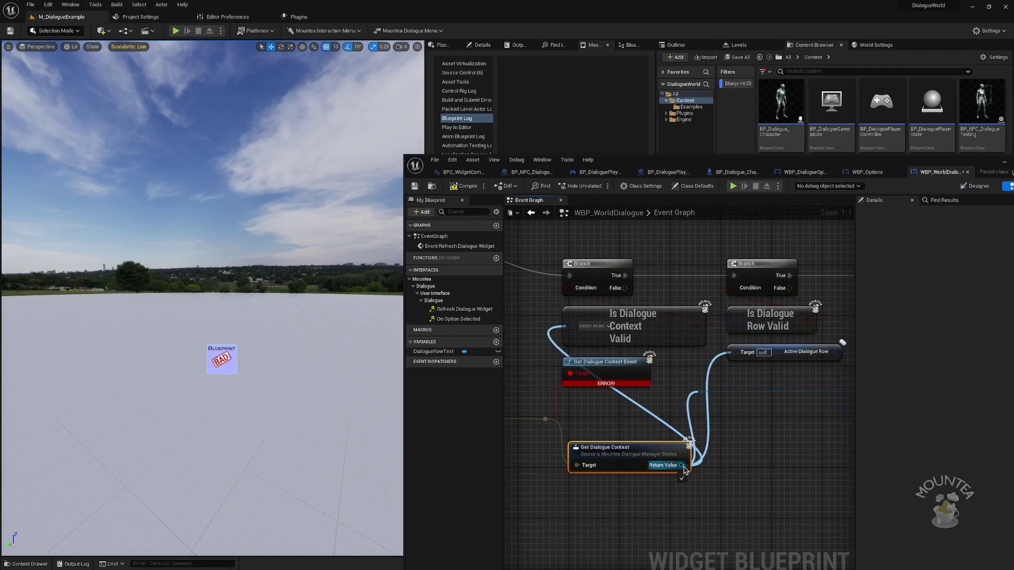
# Delete the broken Get Dialogue Context Event node, move the new node there, then undo the deletion
pyautogui.click(640, 371)
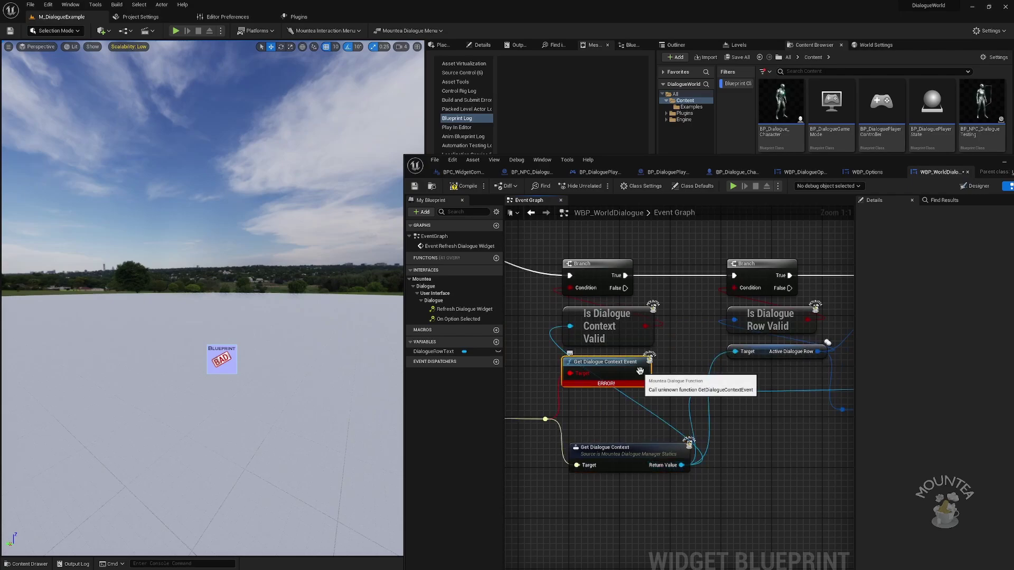
pyautogui.press('Delete')
pyautogui.moveTo(644, 454); pyautogui.dragTo(639, 364)
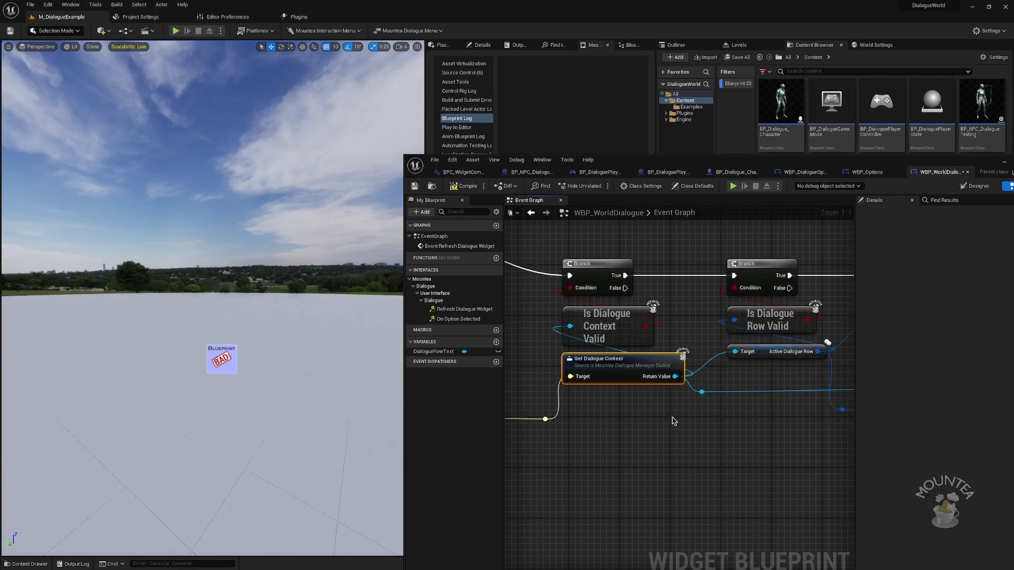
pyautogui.hotkey('ctrl', 'z')
pyautogui.hotkey('ctrl', 'z')
pyautogui.hotkey('ctrl', 'z')
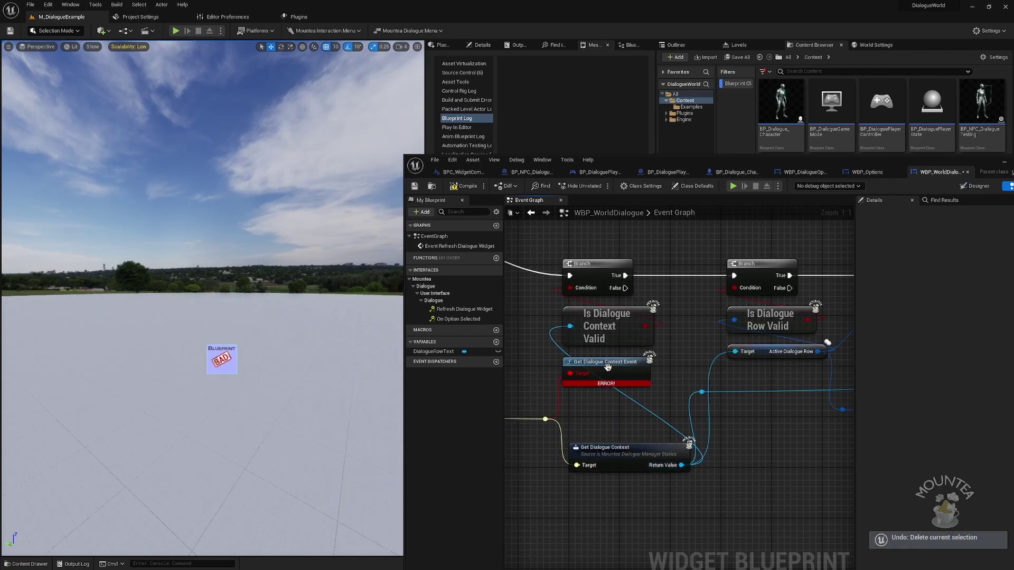
# Reposition the blueprint editor window to the upper left and expand the Plugins folder
pyautogui.moveTo(688, 160); pyautogui.dragTo(348, 65)
pyautogui.doubleClick(348, 65)
pyautogui.click(989, 7)
pyautogui.moveTo(618, 68); pyautogui.dragTo(566, 55)
pyautogui.click(666, 115)
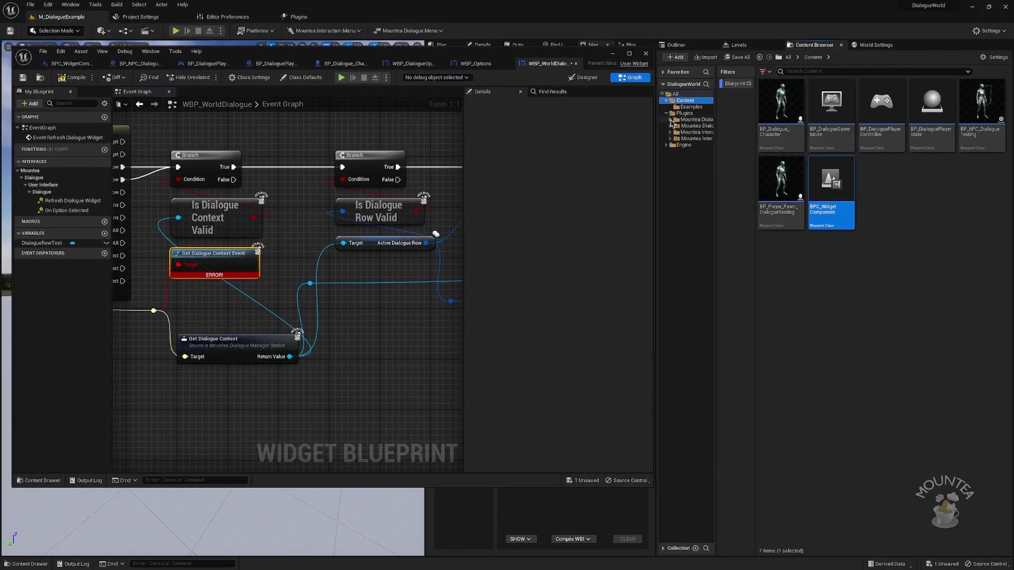
# Run the WBP_Translate utility from the Mountea Dialogue System's Editor folder
pyautogui.click(670, 120)
pyautogui.click(690, 145)
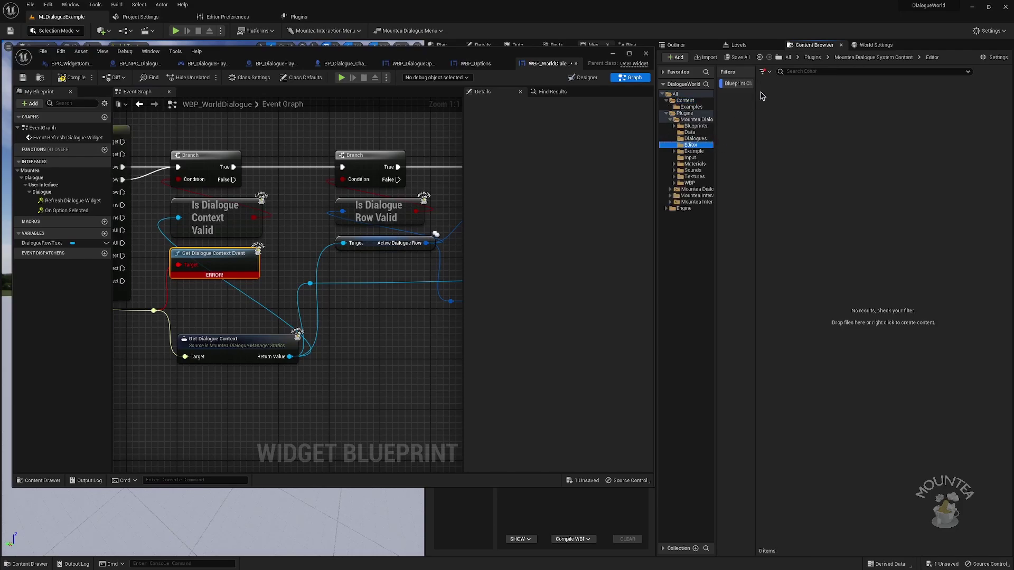
pyautogui.click(734, 83)
pyautogui.rightClick(788, 100)
pyautogui.click(824, 115)
# Translate the broken Get Dialogue Context Event node into replacement JSON and copy it
pyautogui.rightClick(222, 265)
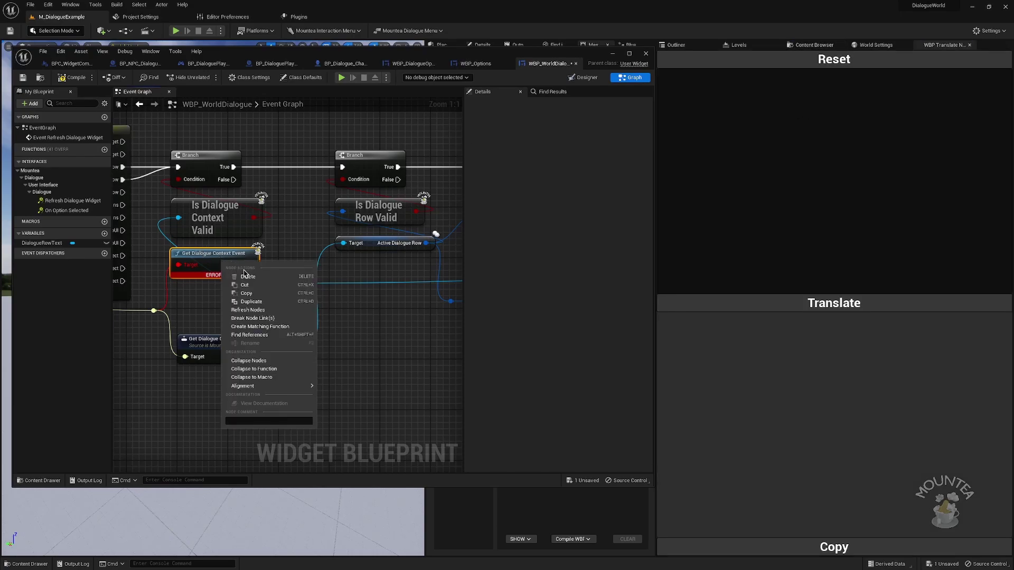
pyautogui.click(823, 159)
pyautogui.hotkey('ctrl', 'v')
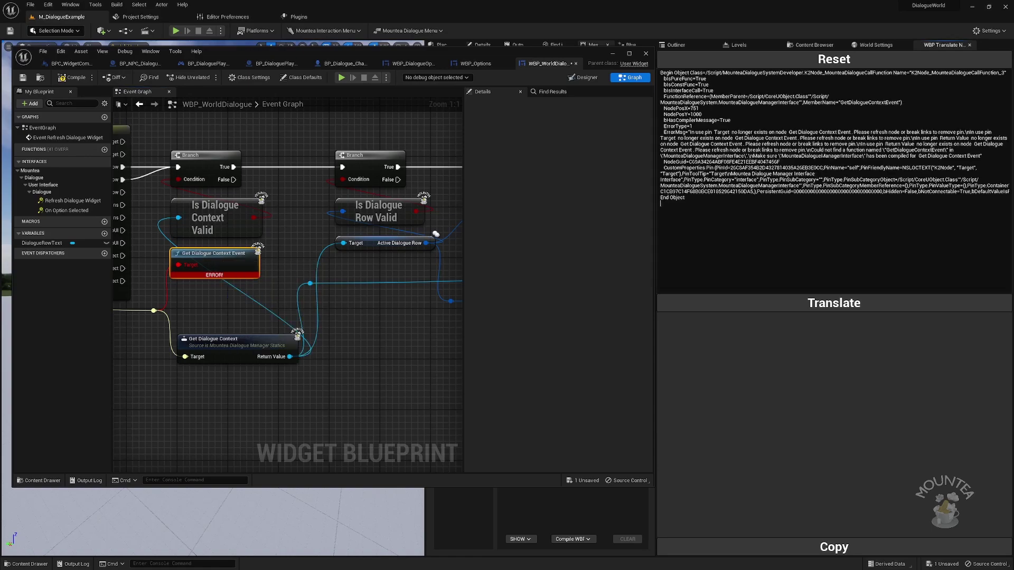
pyautogui.click(864, 303)
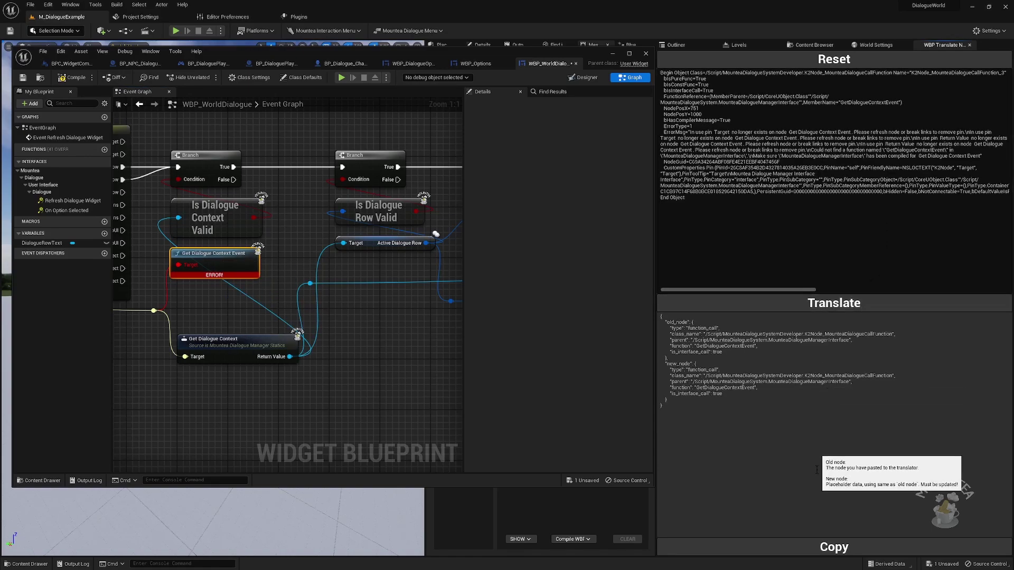
pyautogui.click(817, 547)
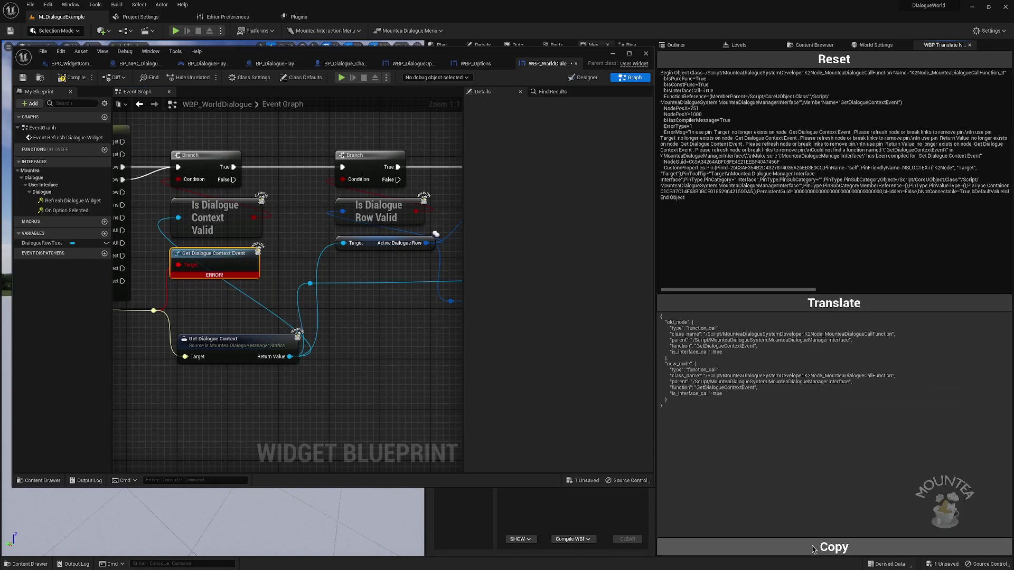
# Open node_replacements.json from the Mountea Dialogue settings page
pyautogui.click(376, 31)
pyautogui.click(412, 61)
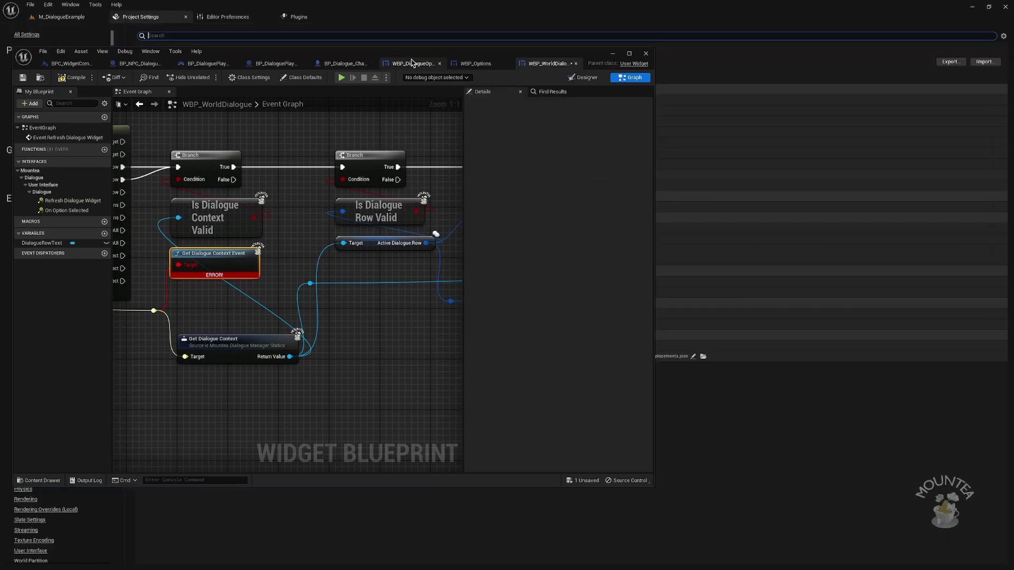
pyautogui.moveTo(485, 54); pyautogui.dragTo(259, 136)
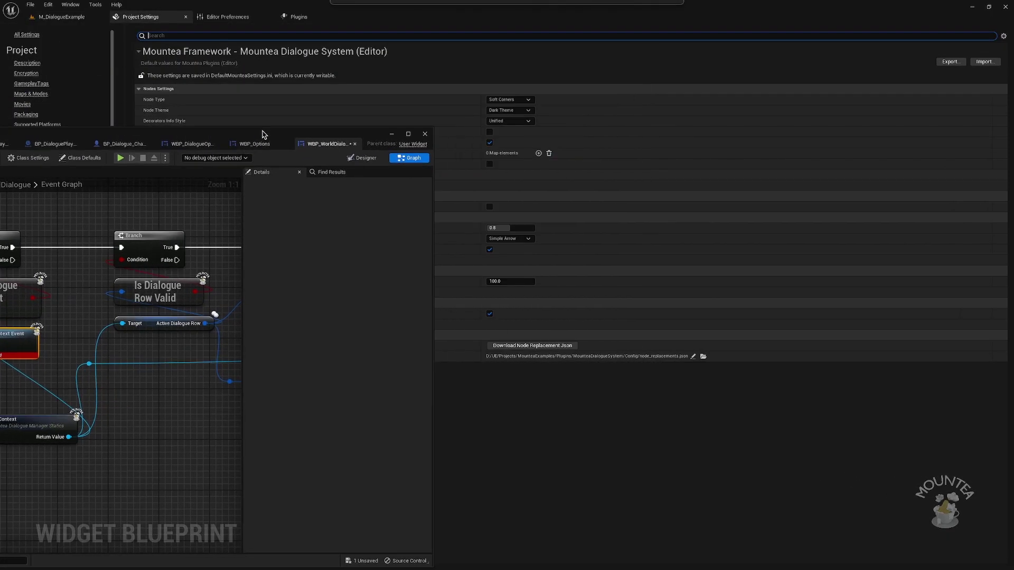
pyautogui.click(694, 357)
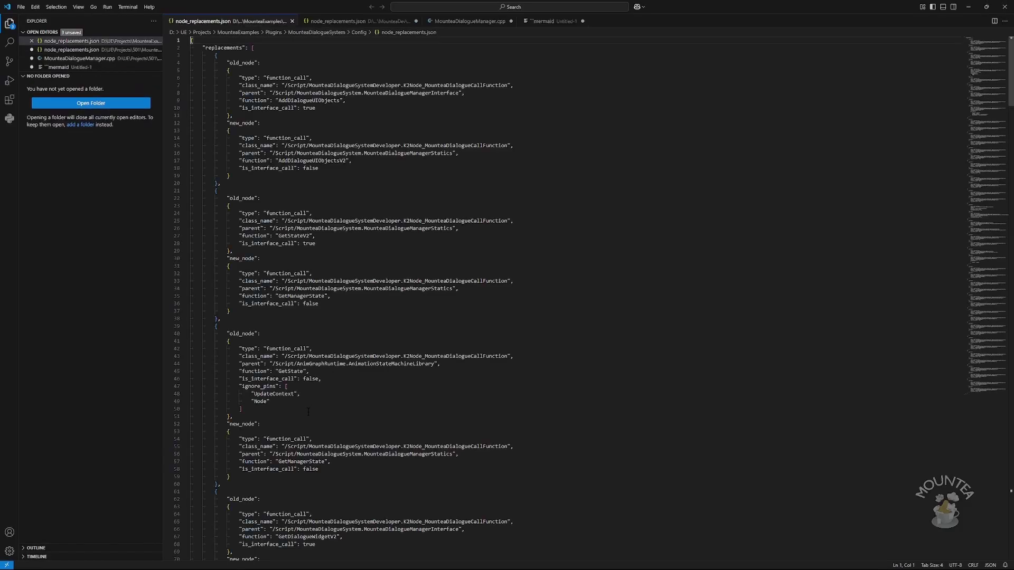
# After the file's last entry, add a comma and paste the GetDialogueContextEvent replacement entry
pyautogui.click(986, 391)
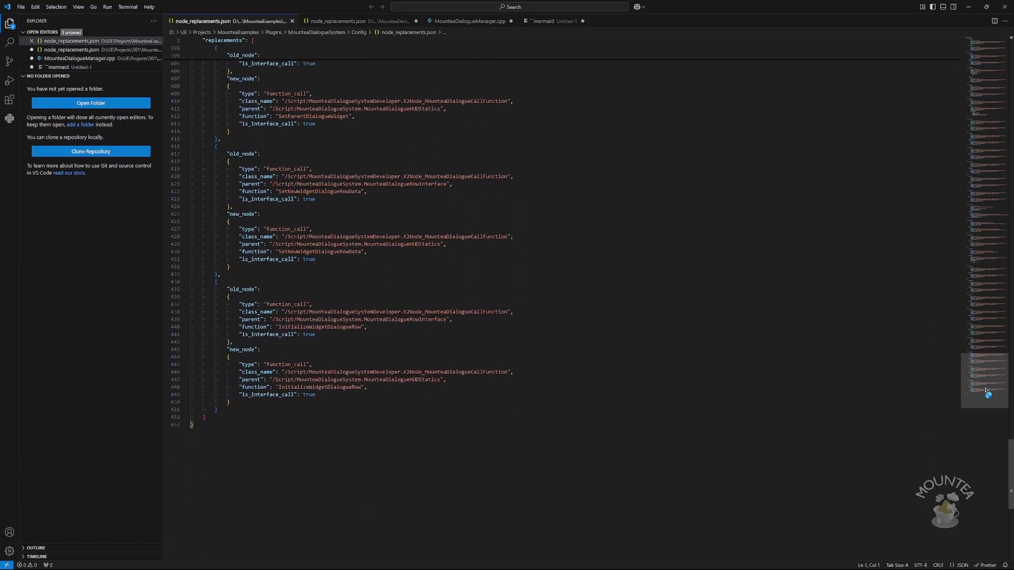
pyautogui.click(243, 406)
pyautogui.write(',')
pyautogui.hotkey('ctrl', 'v')
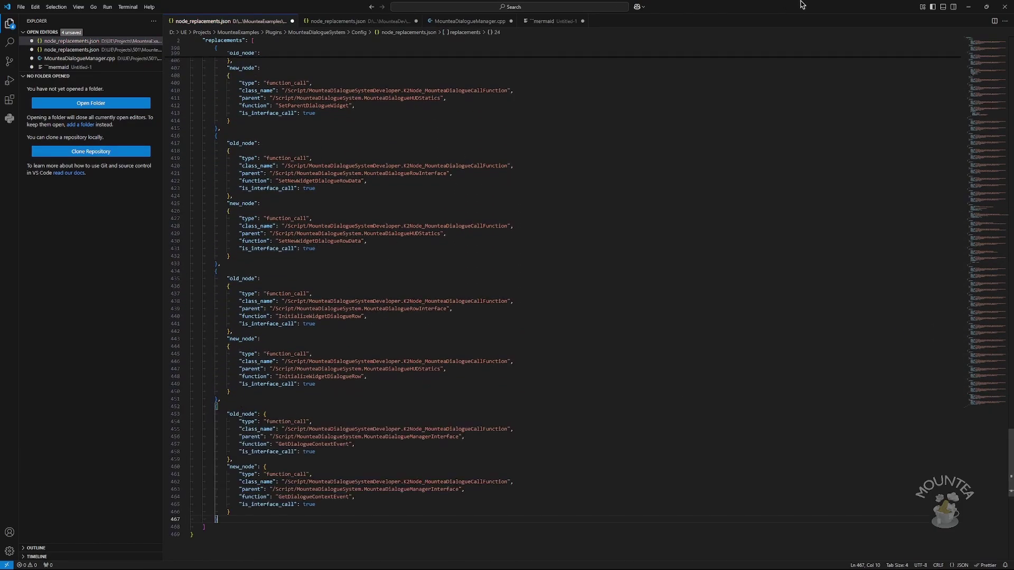
# Back in Unreal, copy the new Get Dialogue Context node from the blueprint graph
pyautogui.click(968, 6)
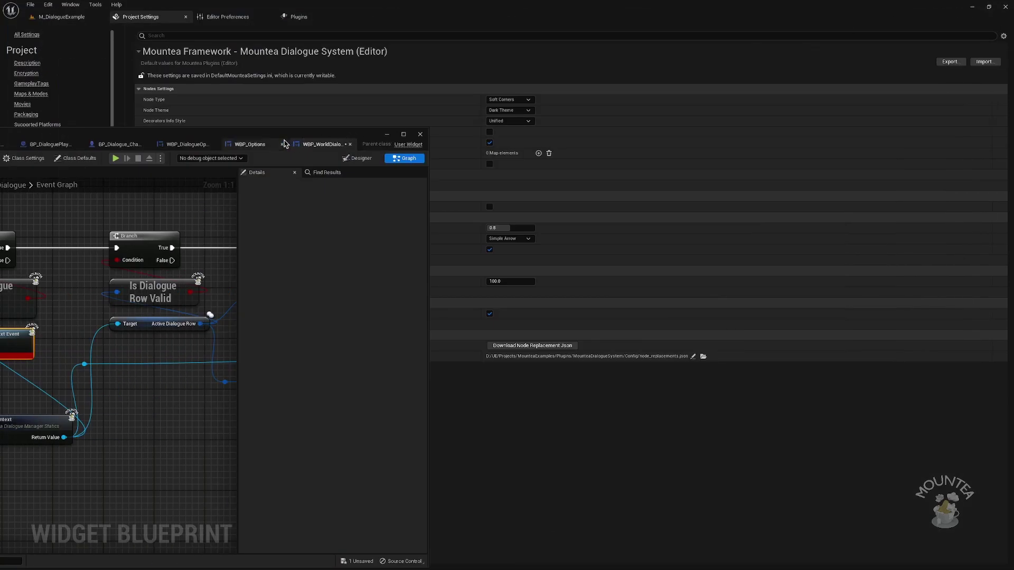
pyautogui.click(62, 16)
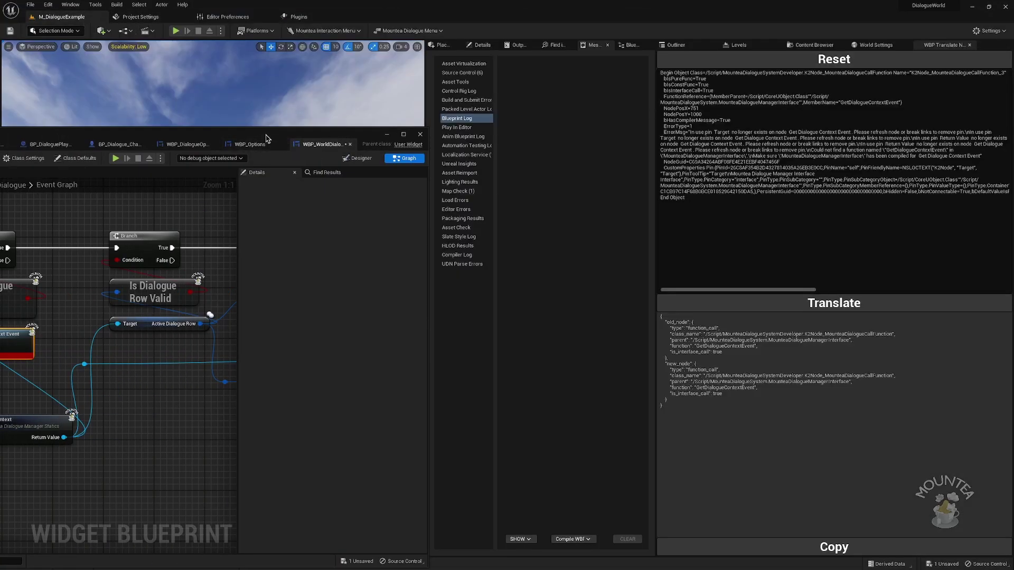
pyautogui.moveTo(268, 139); pyautogui.dragTo(464, 22)
pyautogui.rightClick(218, 312)
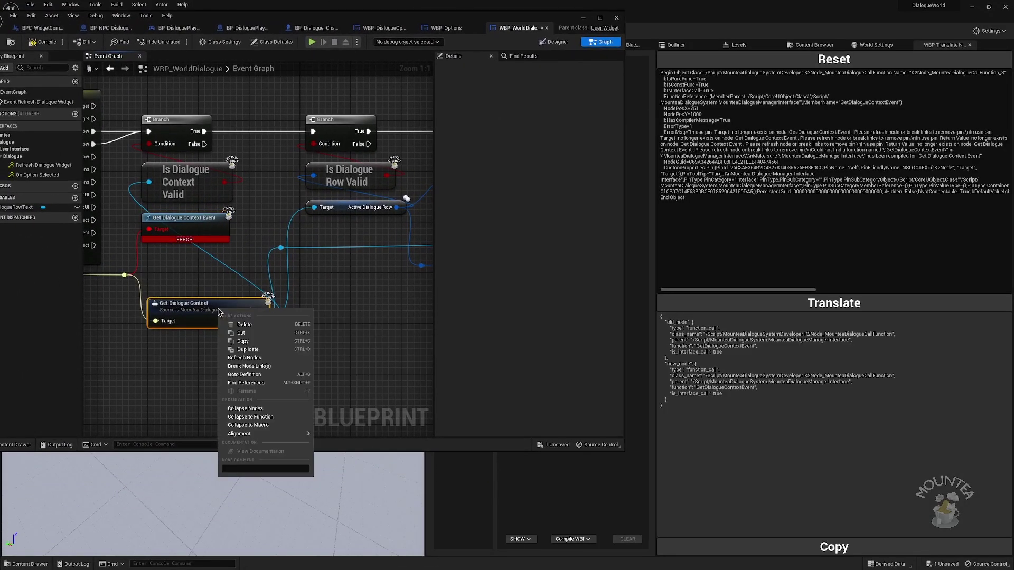
pyautogui.click(243, 341)
# Translate the Get Dialogue Context node in WBP_Translate and select its new_node JSON
pyautogui.click(673, 237)
pyautogui.hotkey('ctrl', 'a')
pyautogui.hotkey('ctrl', 'v')
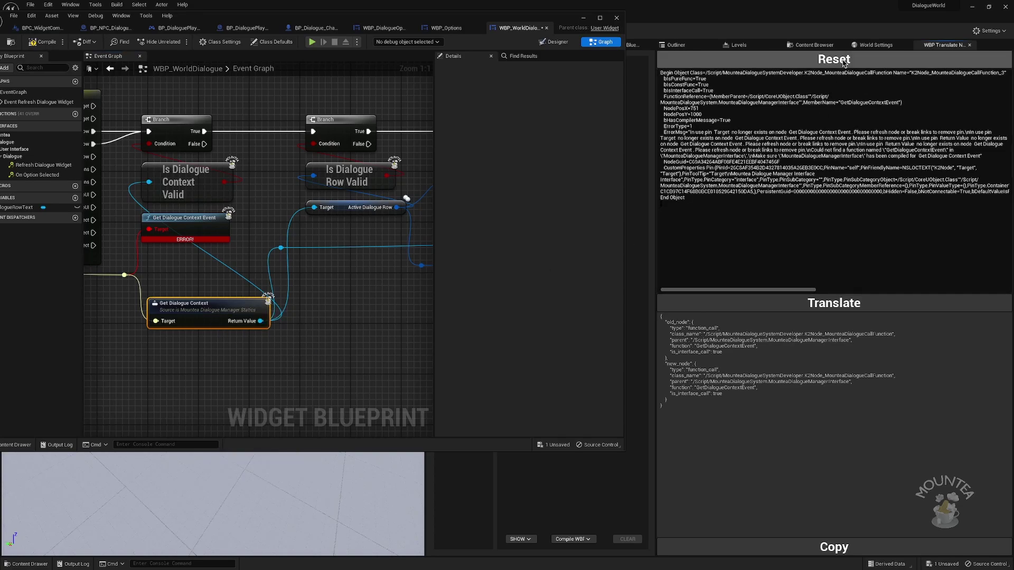
pyautogui.click(845, 60)
pyautogui.rightClick(828, 80)
pyautogui.click(845, 118)
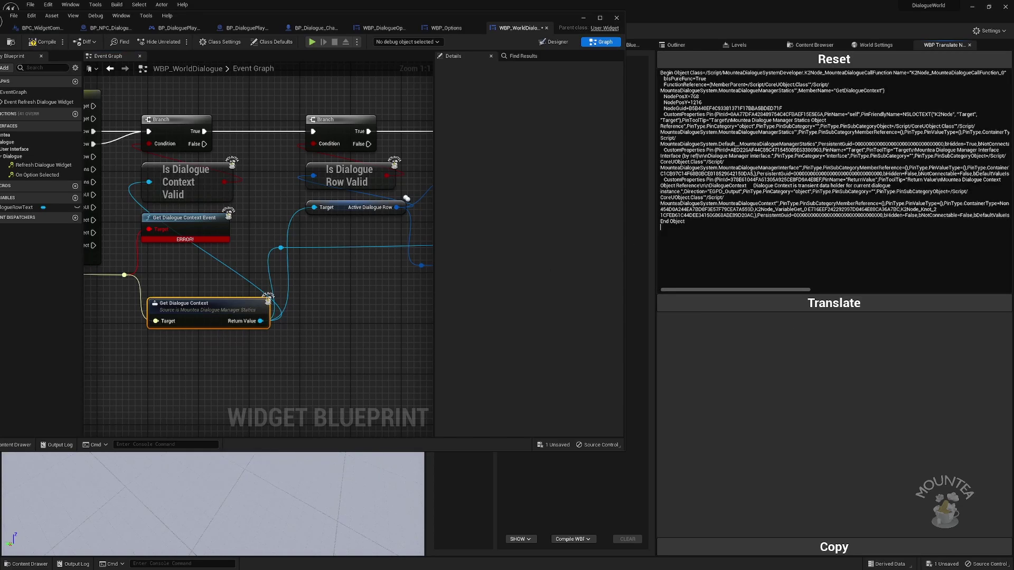
pyautogui.click(816, 302)
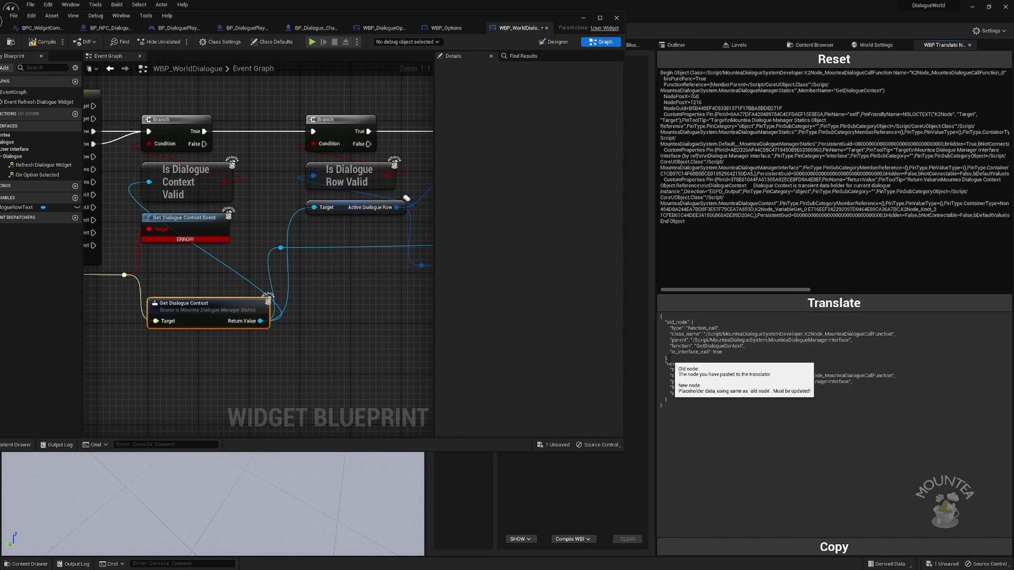
pyautogui.moveTo(664, 364); pyautogui.dragTo(668, 402)
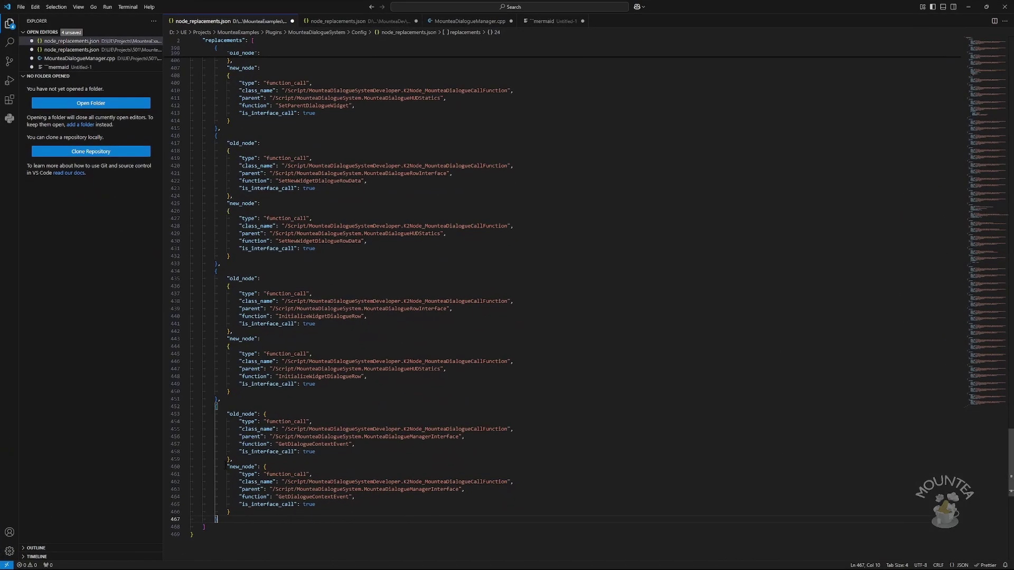
# Paste the GetDialogueContext new_node JSON over the last entry's new_node block and indent it
pyautogui.moveTo(227, 466); pyautogui.dragTo(242, 512)
pyautogui.hotkey('ctrl', 'v')
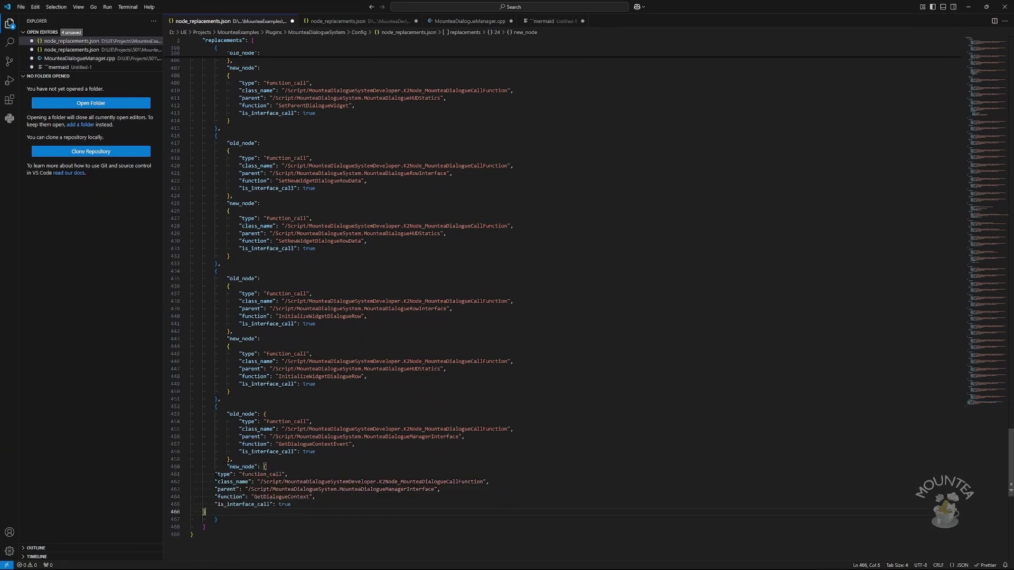
pyautogui.moveTo(206, 512); pyautogui.dragTo(203, 474)
pyautogui.press('Tab')
pyautogui.press('Tab')
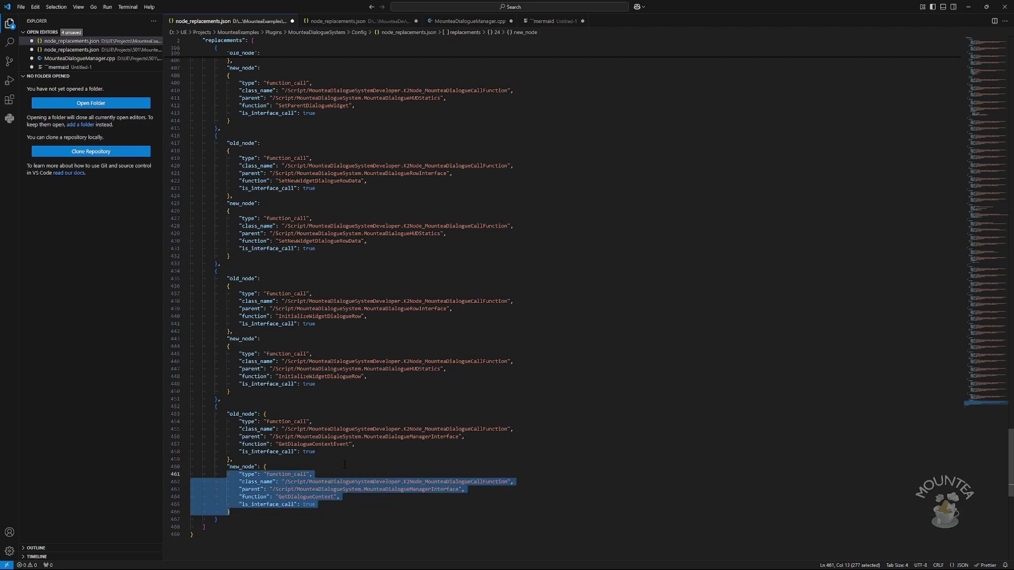
# Check the entry maps GetDialogueContextEvent to GetDialogueContext with matching braces
pyautogui.click(345, 464)
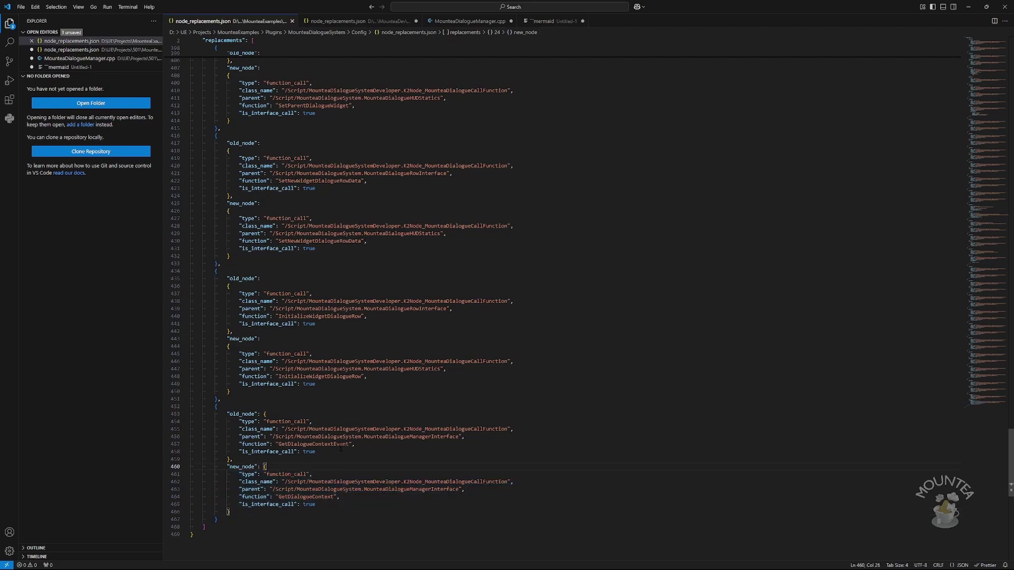
pyautogui.doubleClick(341, 447)
pyautogui.doubleClick(319, 497)
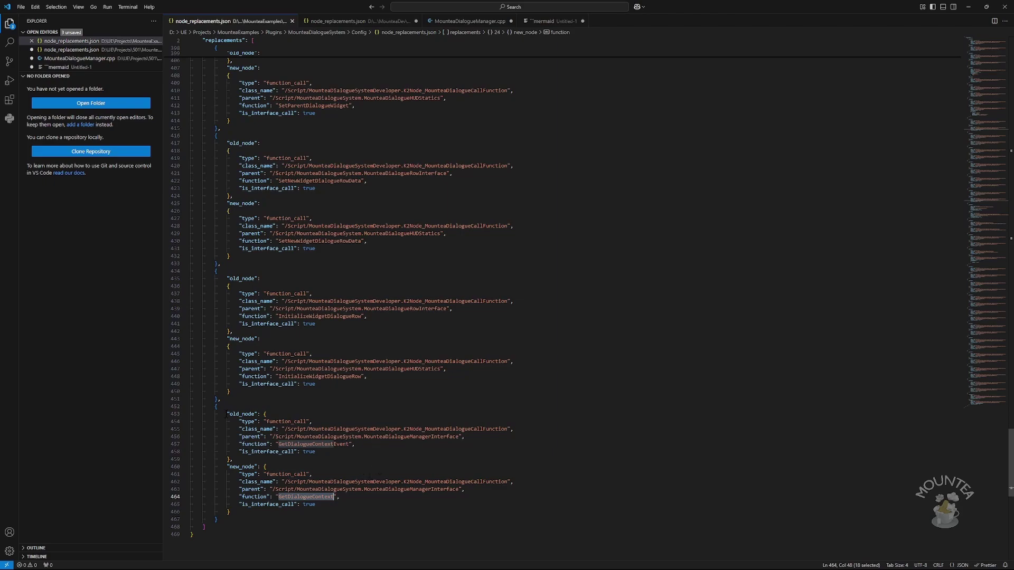
pyautogui.moveTo(227, 415); pyautogui.dragTo(333, 503)
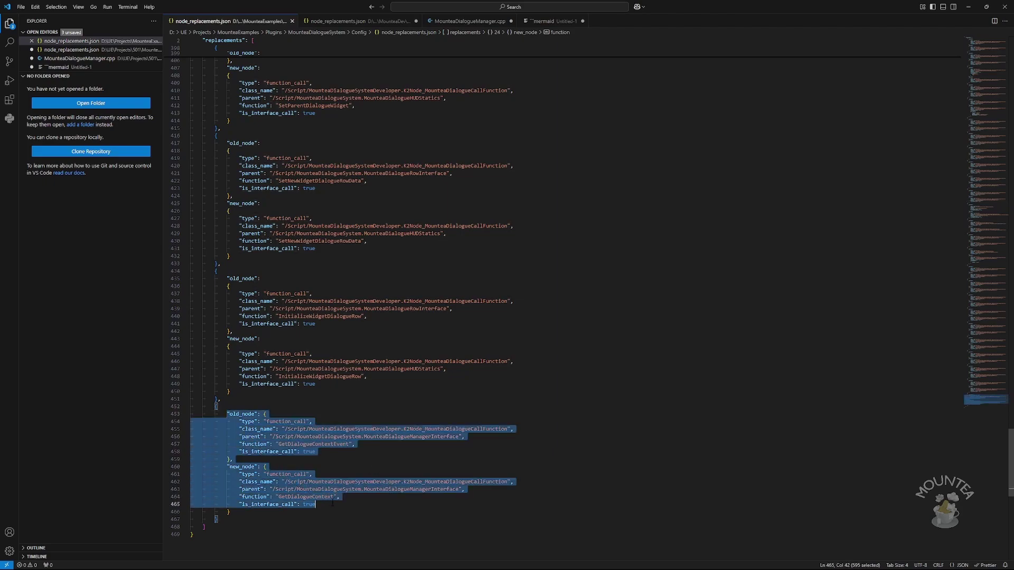
pyautogui.click(318, 398)
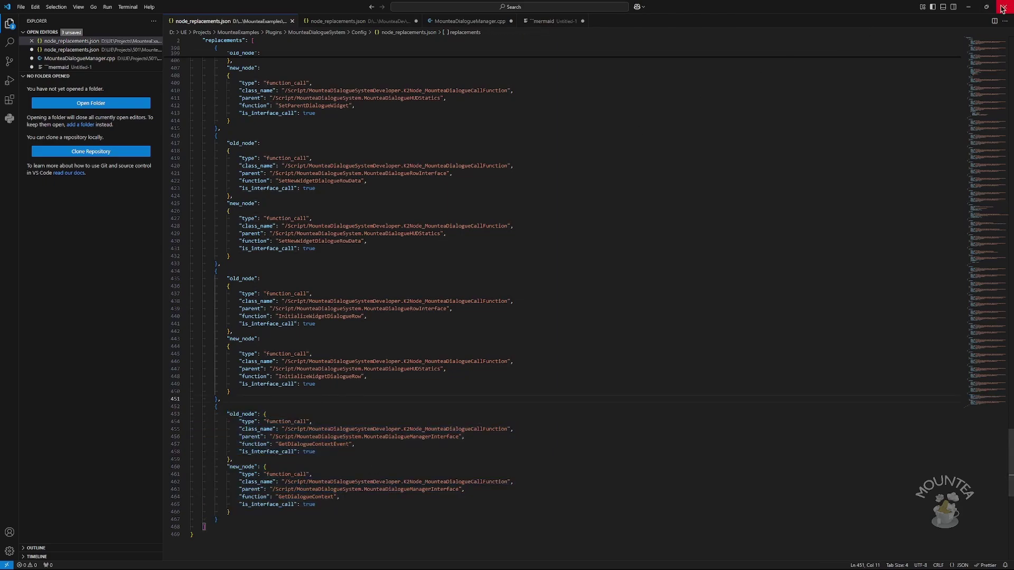
# Run Fix Mountea Nodes on WBP_WorldDialogue, comparing the result via undo and redo
pyautogui.click(968, 6)
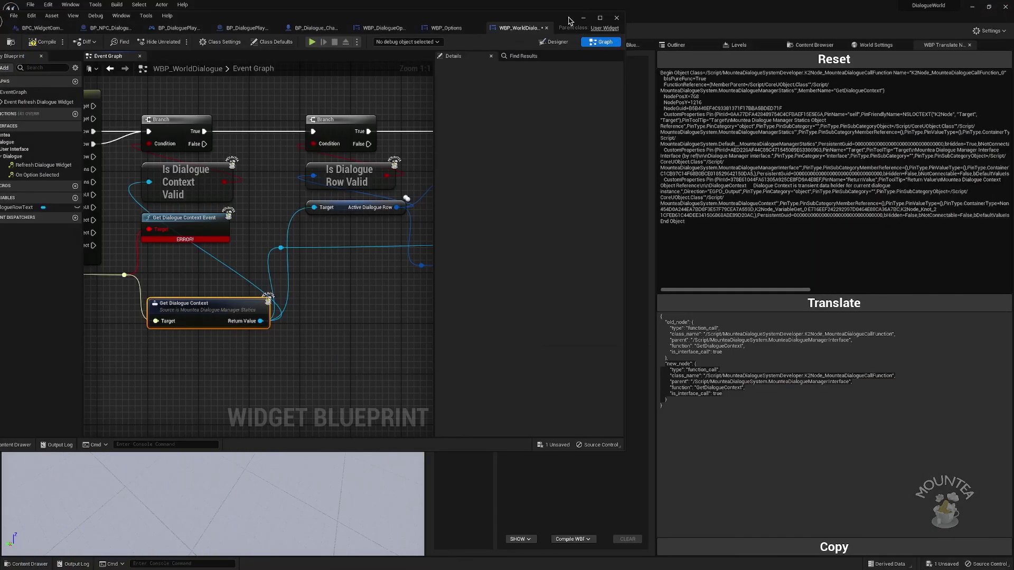
pyautogui.moveTo(568, 20); pyautogui.dragTo(592, 43)
pyautogui.hotkey('ctrl', 'b')
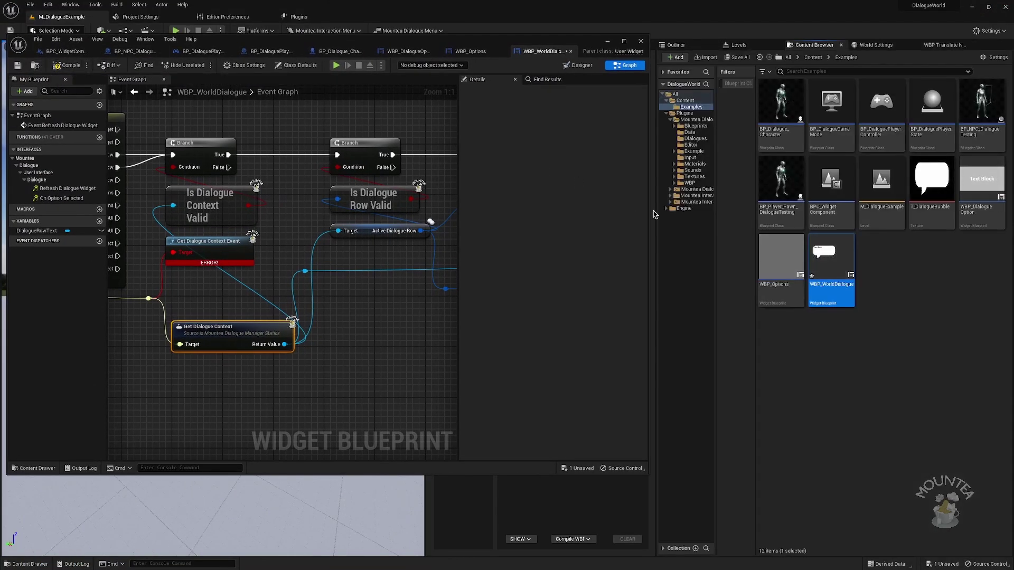
pyautogui.rightClick(828, 259)
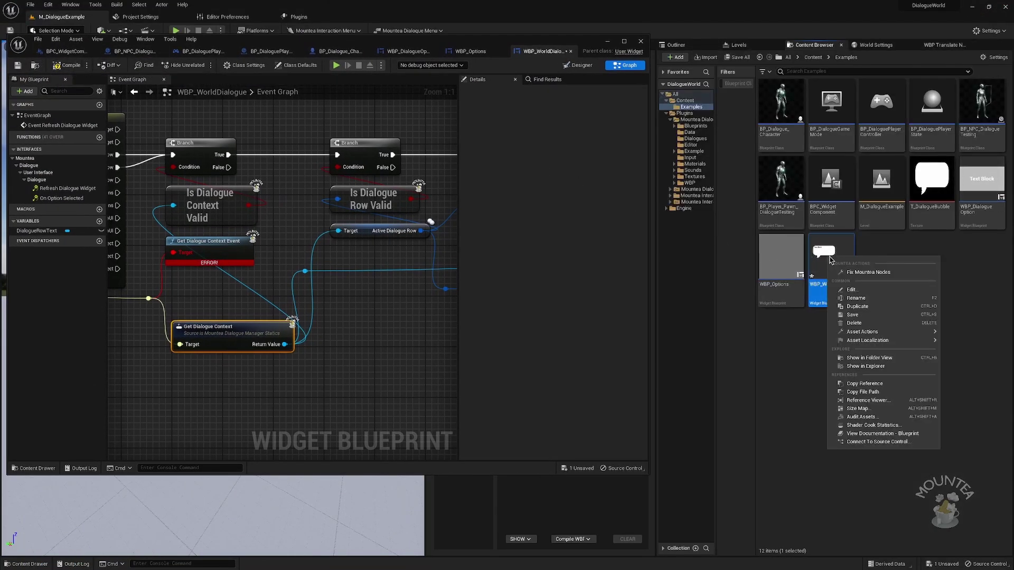
pyautogui.click(857, 272)
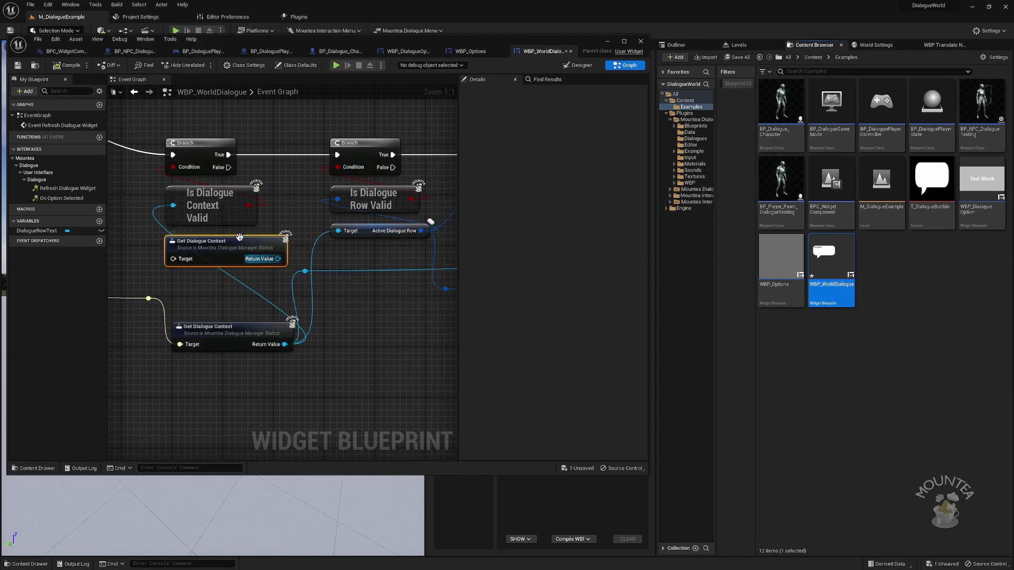
pyautogui.moveTo(363, 308); pyautogui.dragTo(391, 324, button='right')
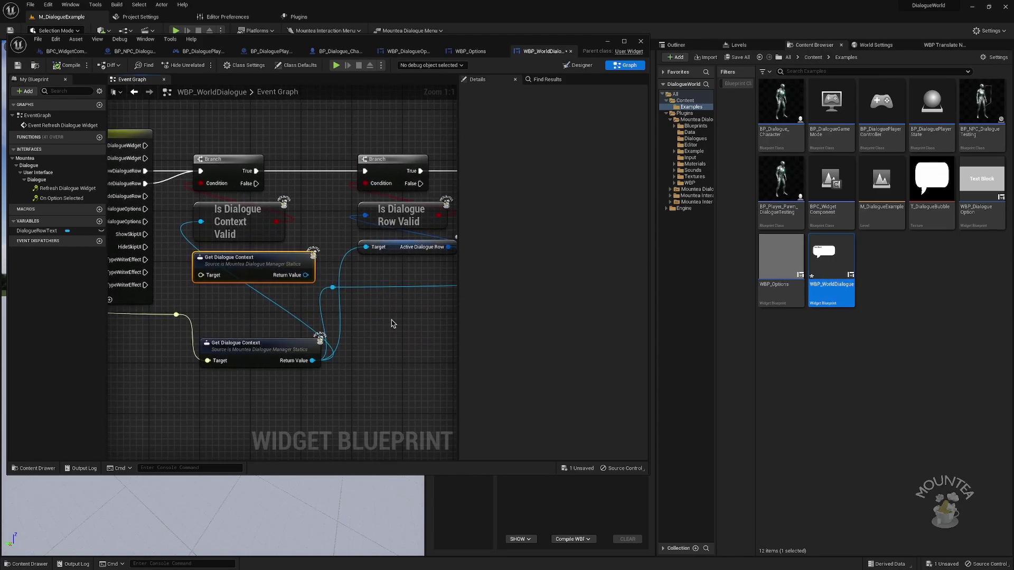
pyautogui.hotkey('ctrl', 'z')
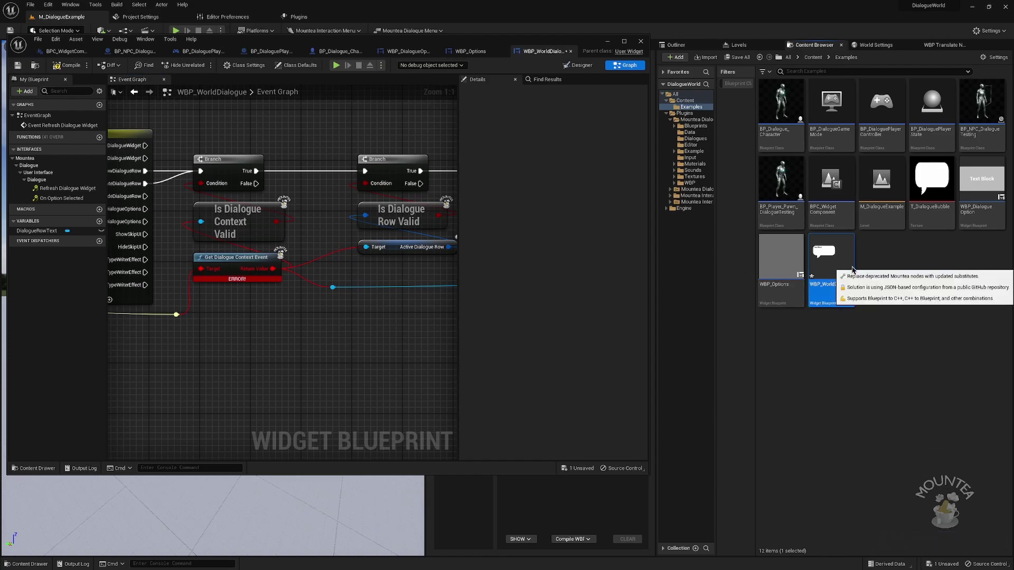
pyautogui.hotkey('ctrl', 'y')
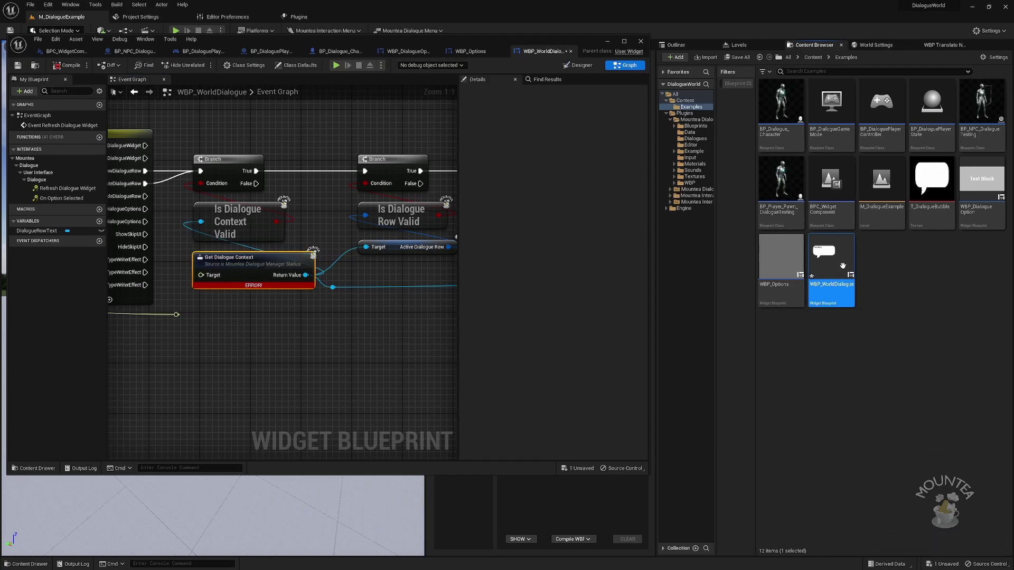
# Wire the Get Dialogue Context Target pin, then compile and save WBP_WorldDialogue
pyautogui.click(68, 65)
pyautogui.moveTo(177, 315); pyautogui.dragTo(200, 273)
pyautogui.click(67, 66)
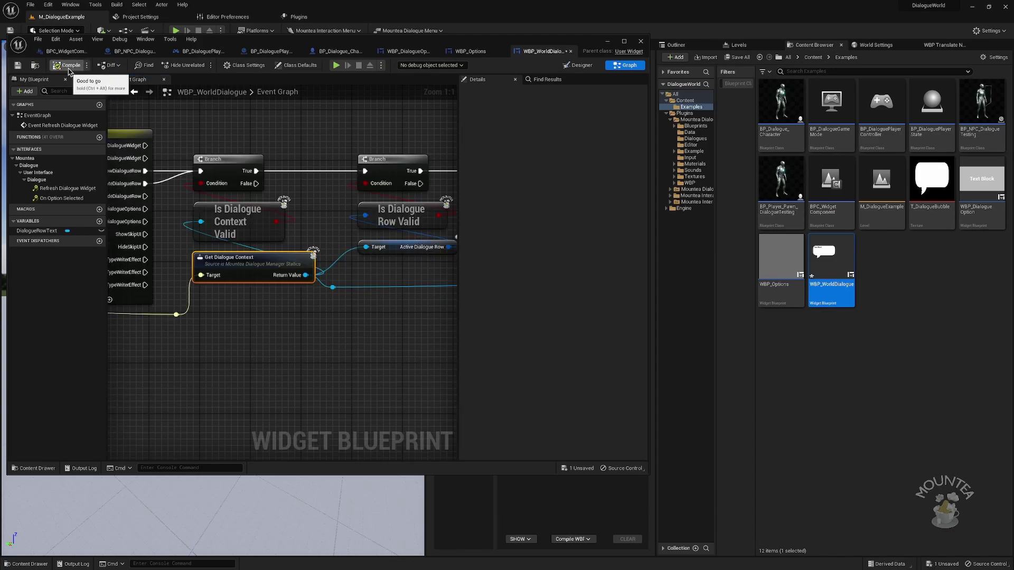
pyautogui.click(19, 66)
pyautogui.moveTo(389, 296); pyautogui.dragTo(451, 301, button='right')
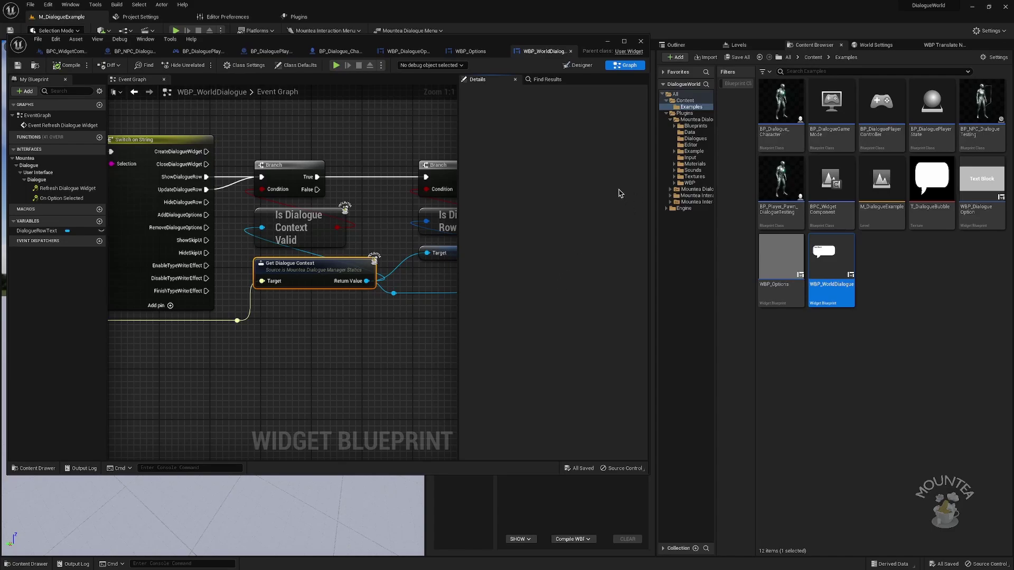
# Compile WBP_Options and jump to the node causing the error
pyautogui.click(476, 52)
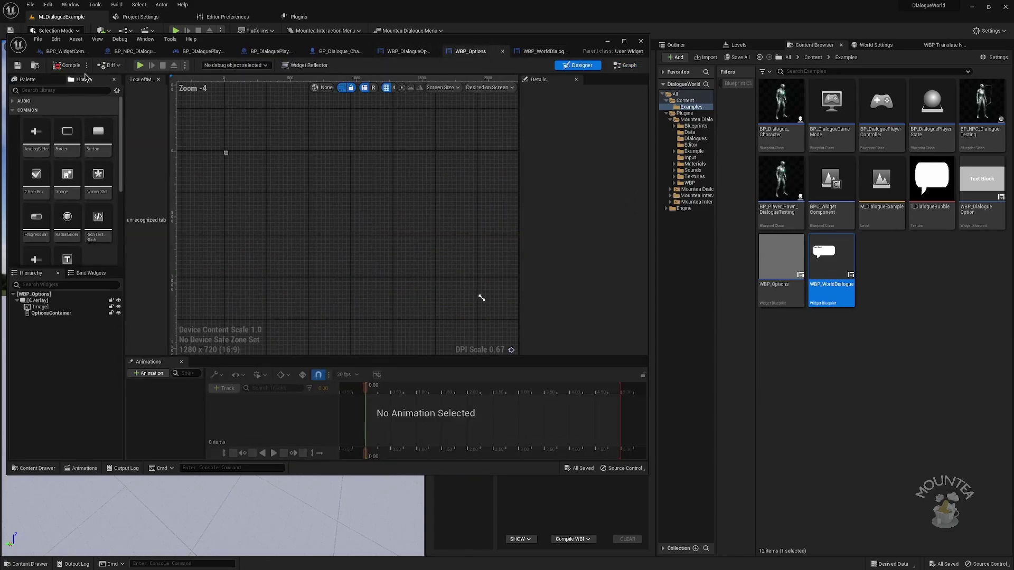
pyautogui.click(67, 65)
pyautogui.click(322, 382)
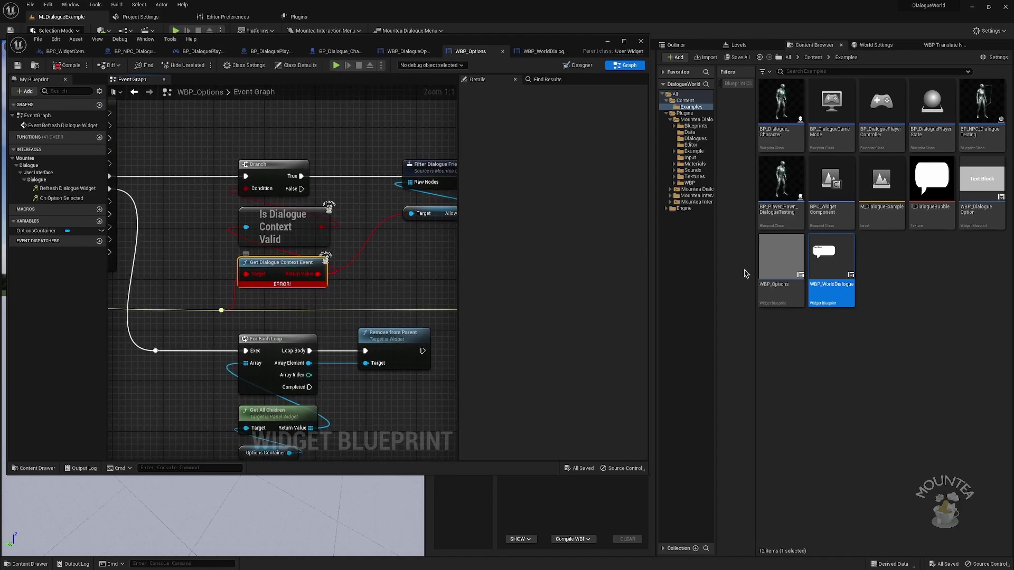
# Run Fix Mountea Nodes on WBP_Options, wire Get Dialogue Context's Target, and recompile
pyautogui.rightClick(788, 253)
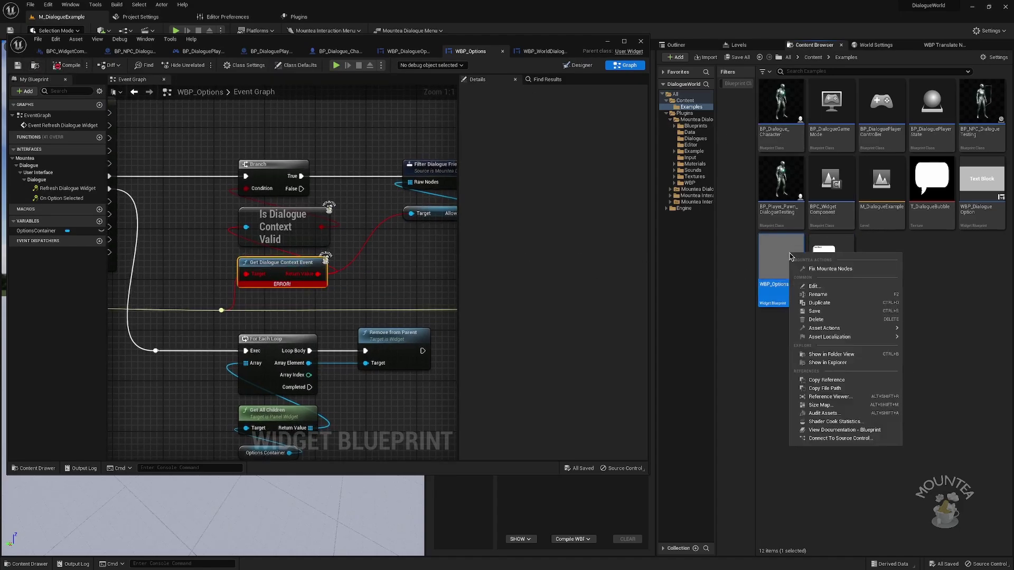
pyautogui.click(812, 269)
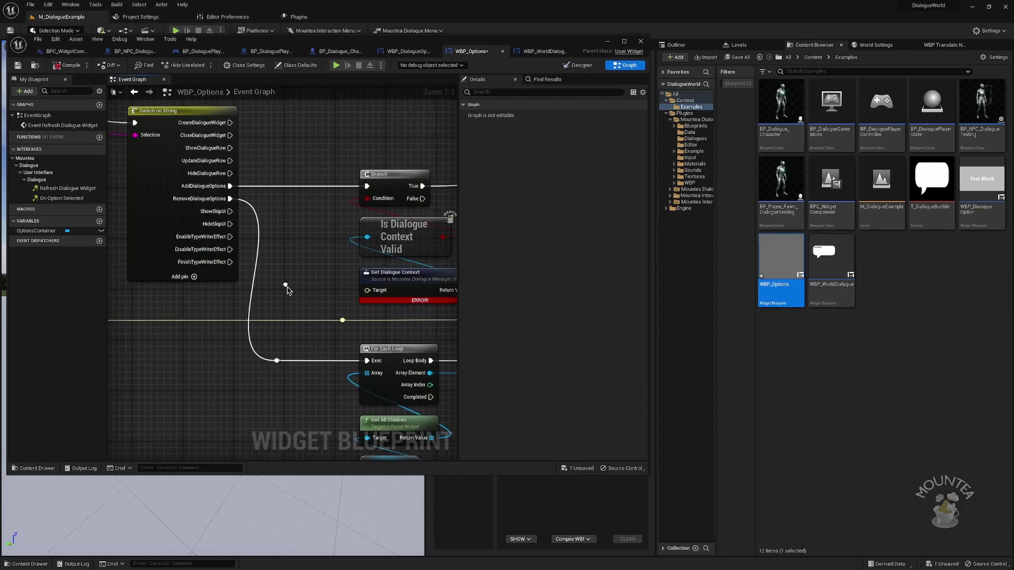
pyautogui.doubleClick(343, 321)
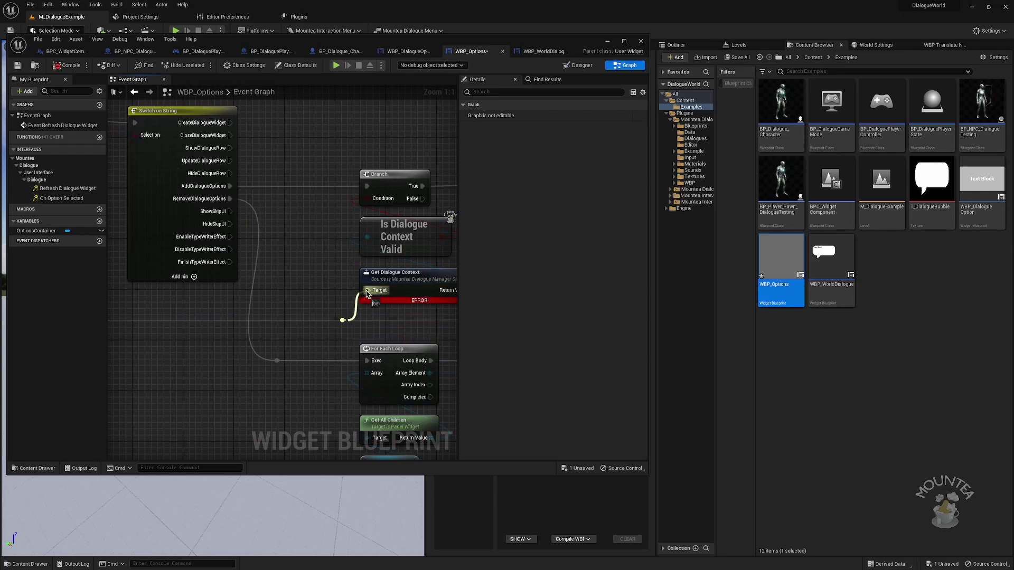
pyautogui.click(72, 68)
pyautogui.click(337, 404)
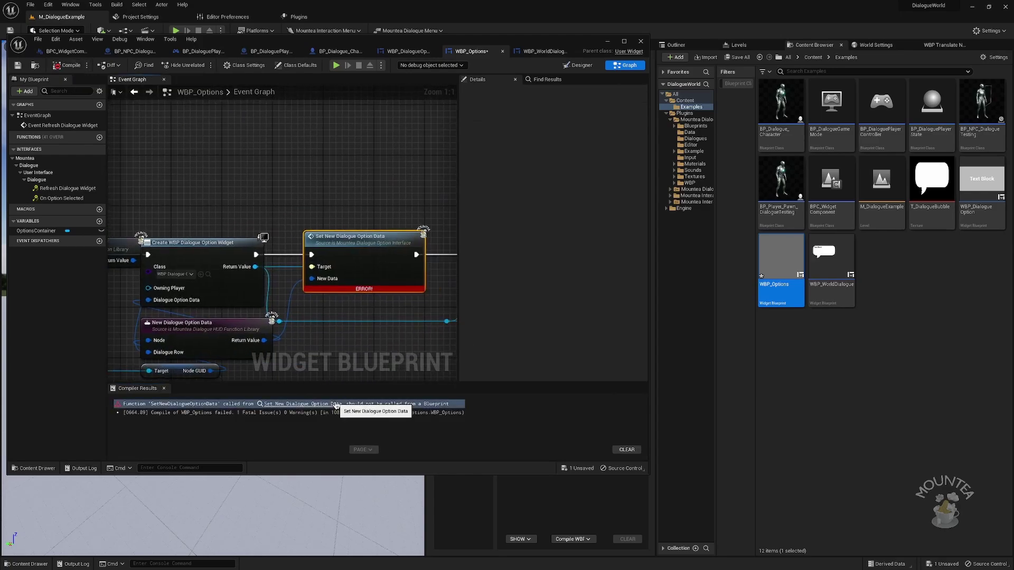
pyautogui.moveTo(285, 342); pyautogui.dragTo(291, 297, button='right')
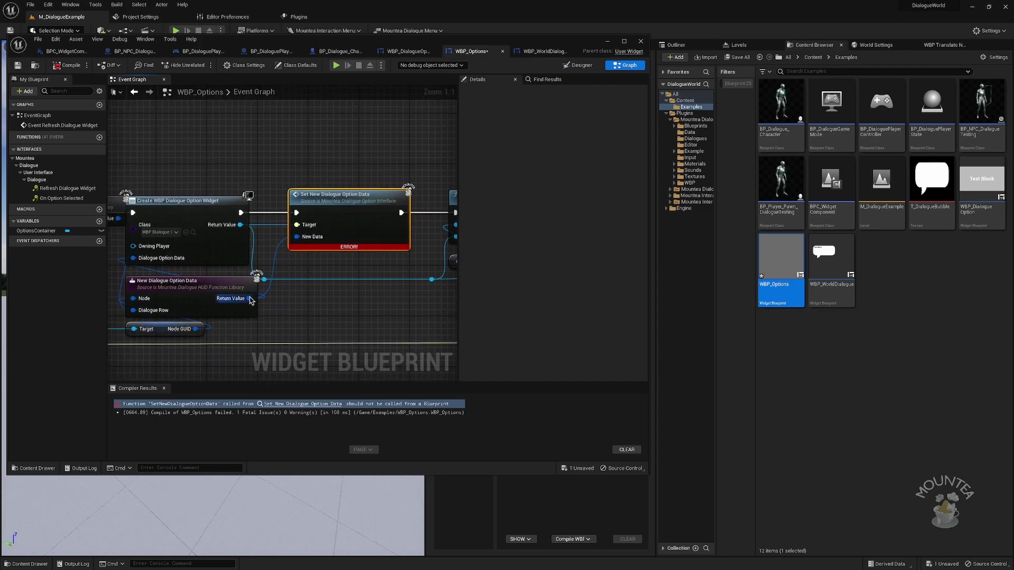
# Add the HUD Set New Dialogue Option Data node from the Return Value output
pyautogui.moveTo(249, 298); pyautogui.dragTo(306, 307)
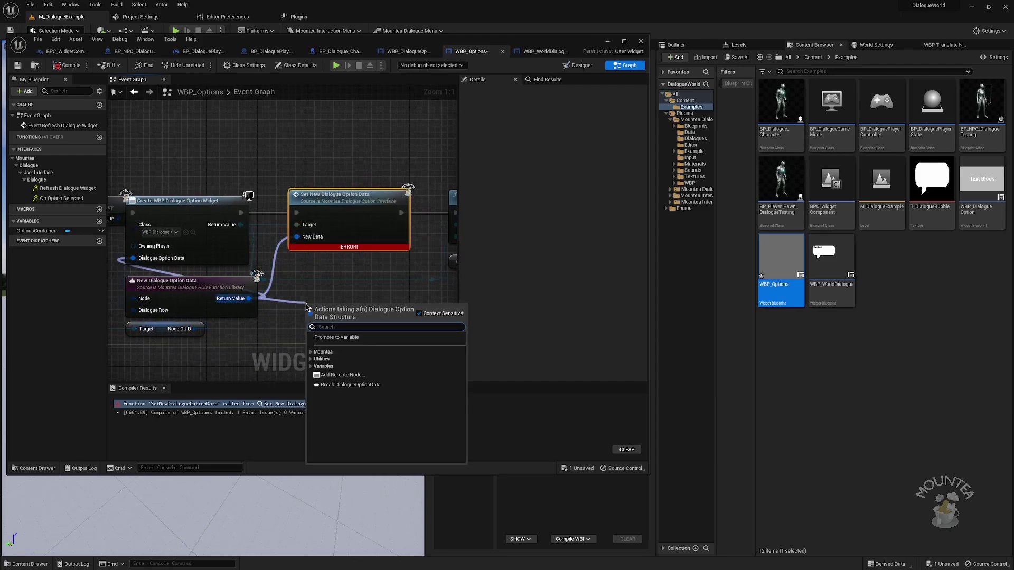
pyautogui.write('set di')
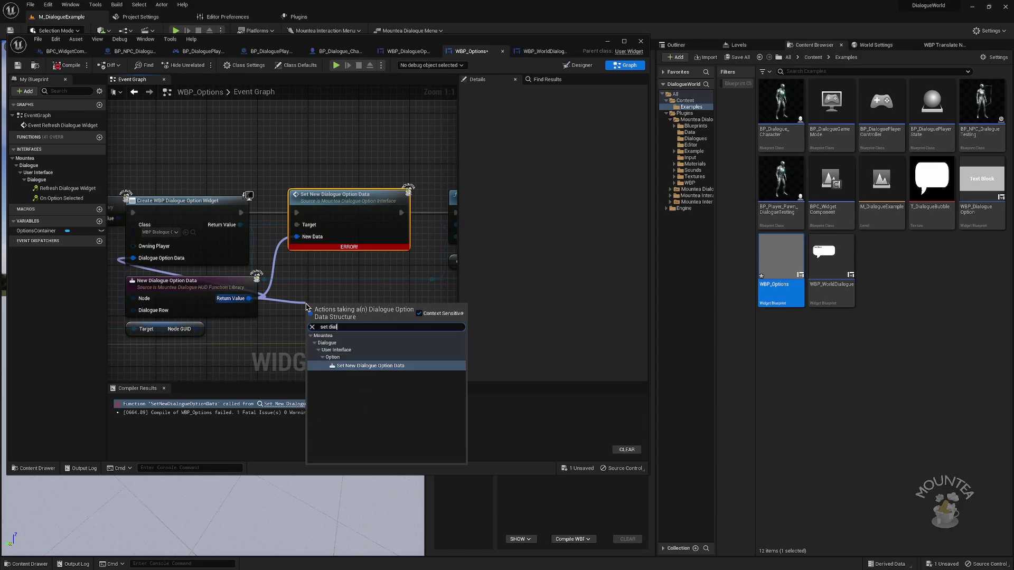
pyautogui.write('al')
pyautogui.press('Return')
pyautogui.moveTo(334, 311); pyautogui.dragTo(321, 134)
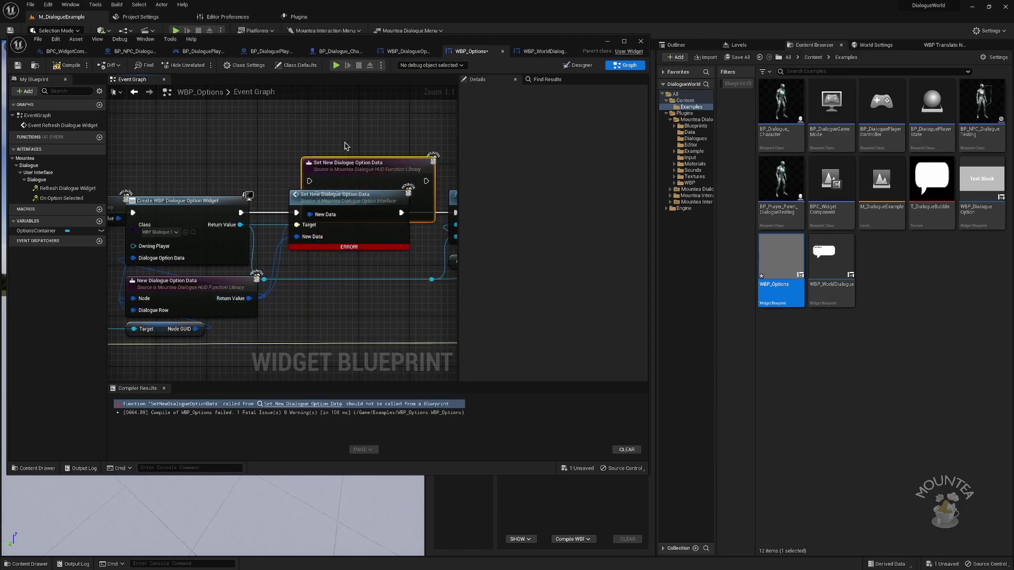
pyautogui.moveTo(317, 212); pyautogui.dragTo(295, 241, button='right')
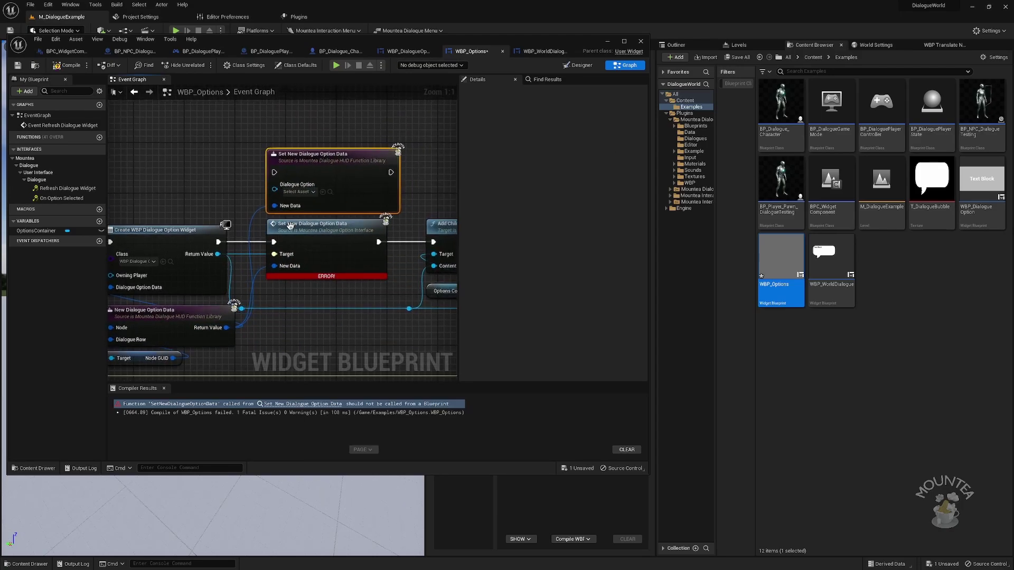
pyautogui.click(941, 45)
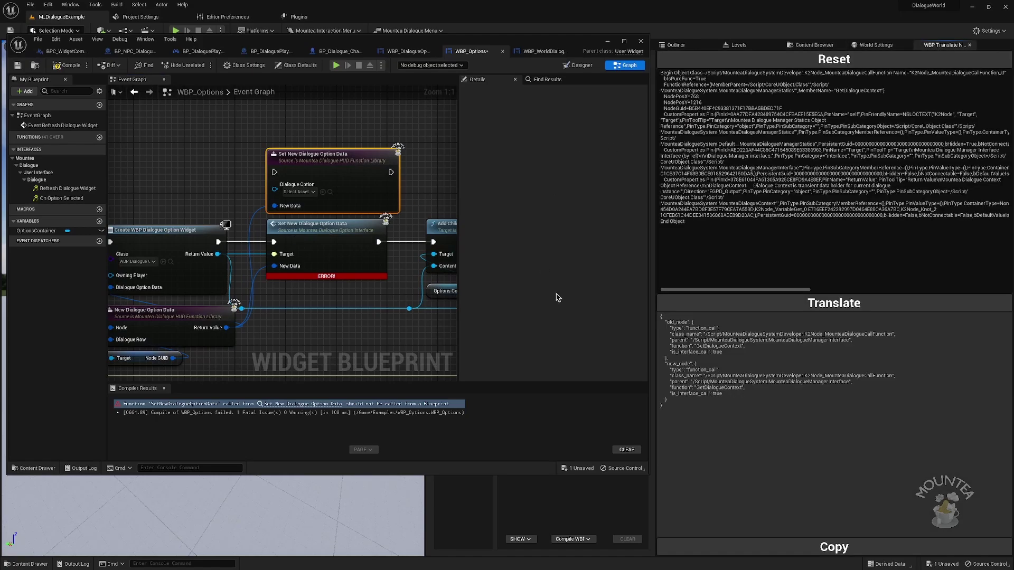
# Wire execution and the created widget through the new setter into Add Child
pyautogui.moveTo(218, 242); pyautogui.dragTo(274, 172)
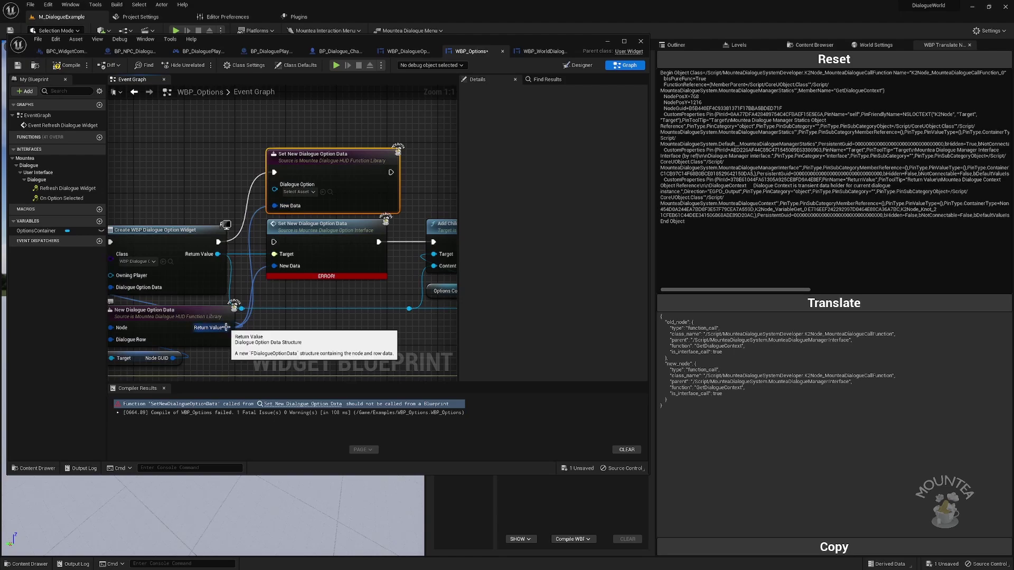
pyautogui.moveTo(249, 332); pyautogui.dragTo(291, 325, button='right')
pyautogui.moveTo(260, 249); pyautogui.dragTo(317, 184)
pyautogui.moveTo(432, 168); pyautogui.dragTo(332, 183, button='right')
pyautogui.moveTo(331, 182); pyautogui.dragTo(375, 251)
# Delete the broken interface setter, then compile and save WBP_Options
pyautogui.click(294, 240)
pyautogui.press('Delete')
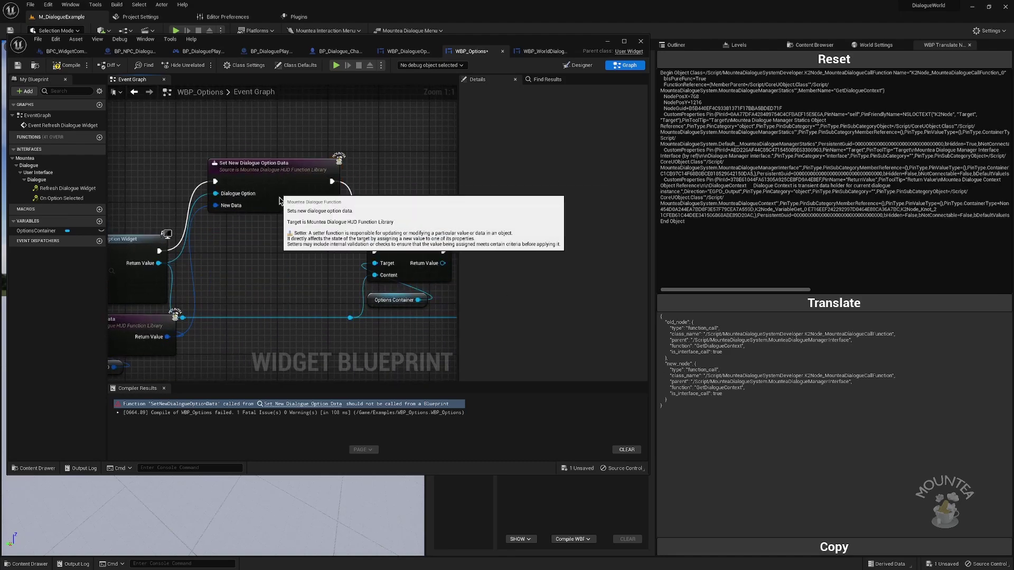
pyautogui.moveTo(278, 195); pyautogui.dragTo(279, 263)
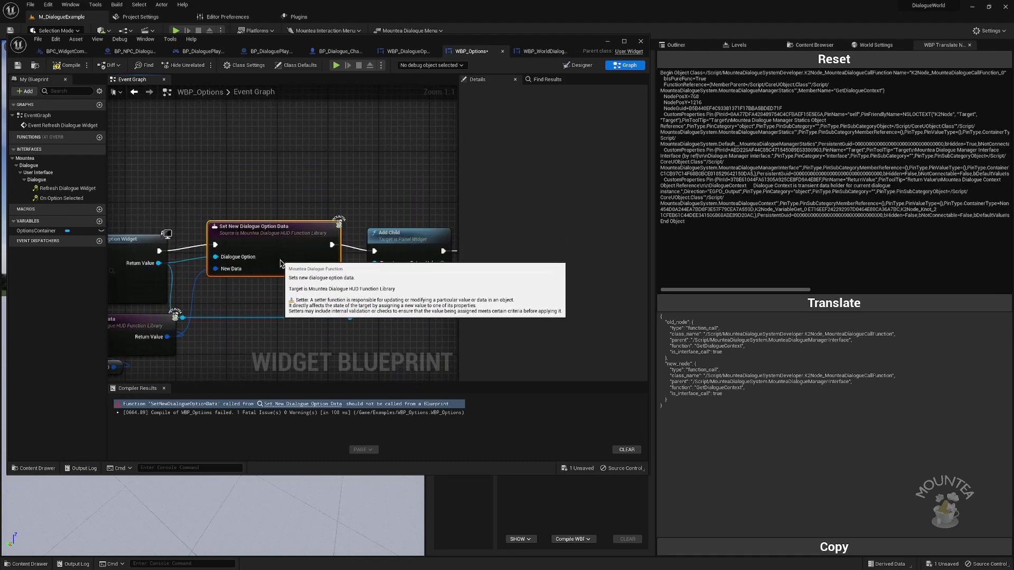
pyautogui.click(68, 65)
pyautogui.click(17, 65)
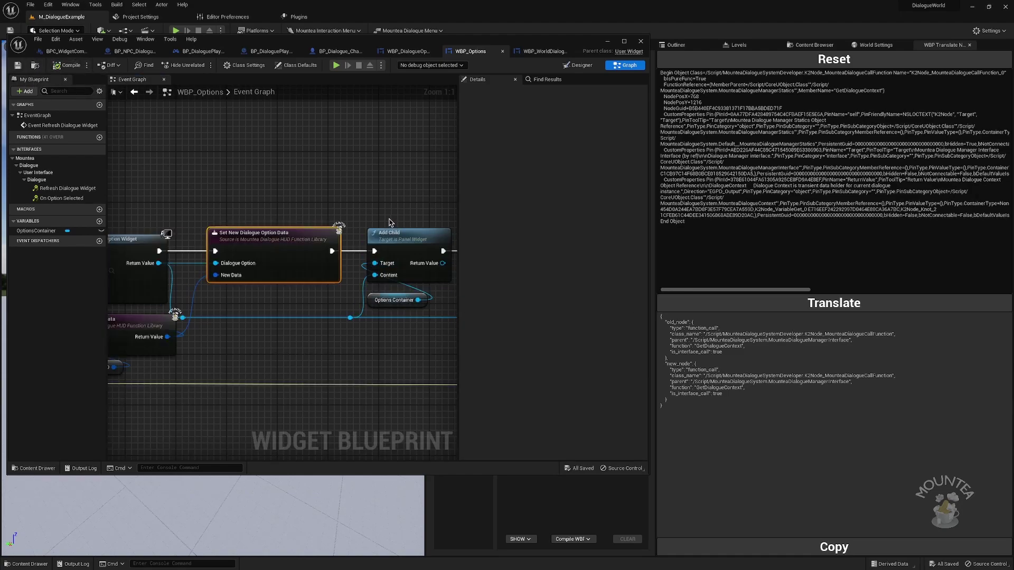
# Compile WBP_DialogueOption and jump to the erroring Call Dialogue Node Selected node
pyautogui.click(410, 51)
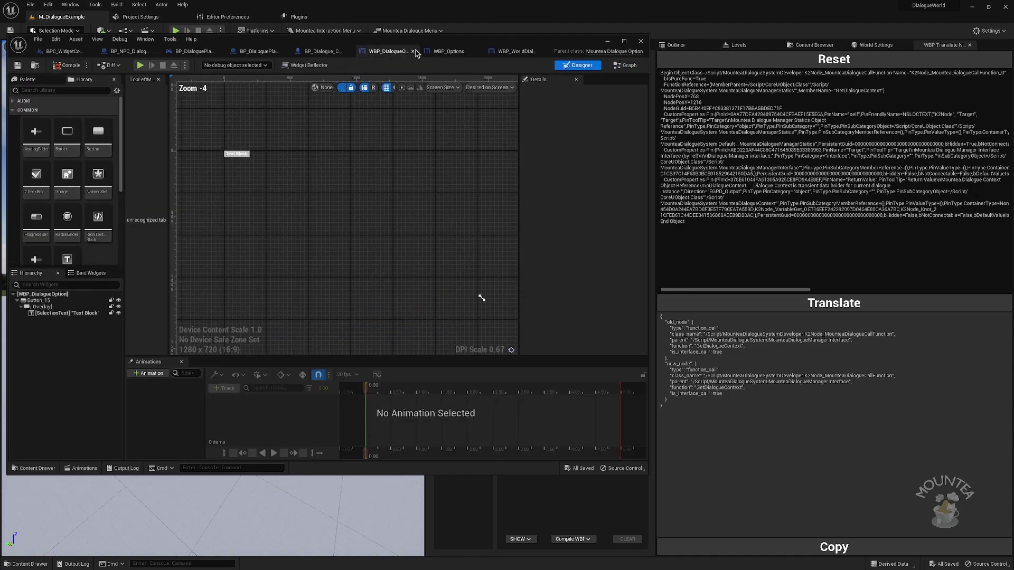
pyautogui.click(67, 65)
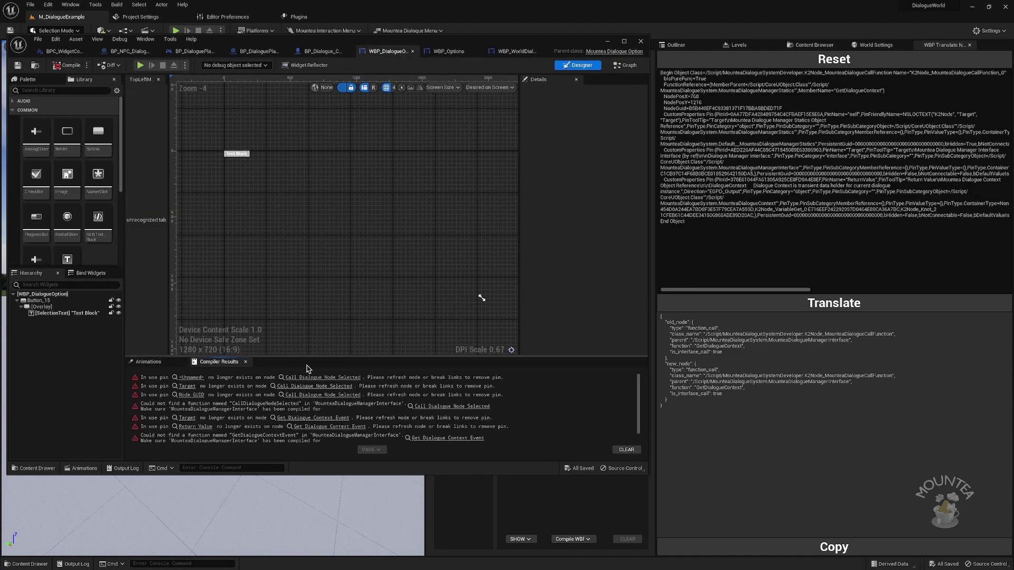
pyautogui.click(312, 381)
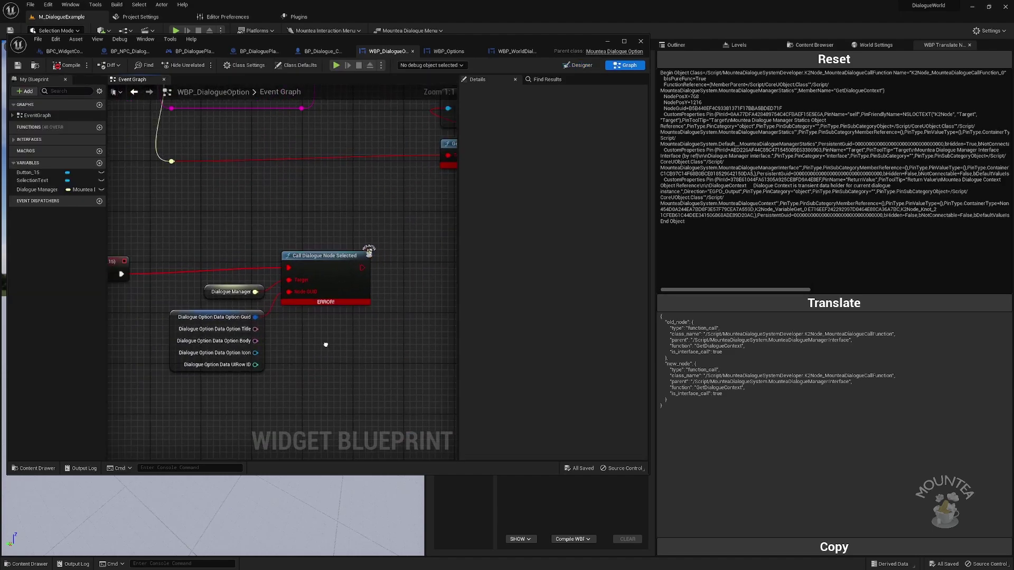
# Translate the broken Call Dialogue Node Selected node into JSON in WBP_Translate
pyautogui.moveTo(382, 271); pyautogui.dragTo(384, 276)
pyautogui.rightClick(384, 275)
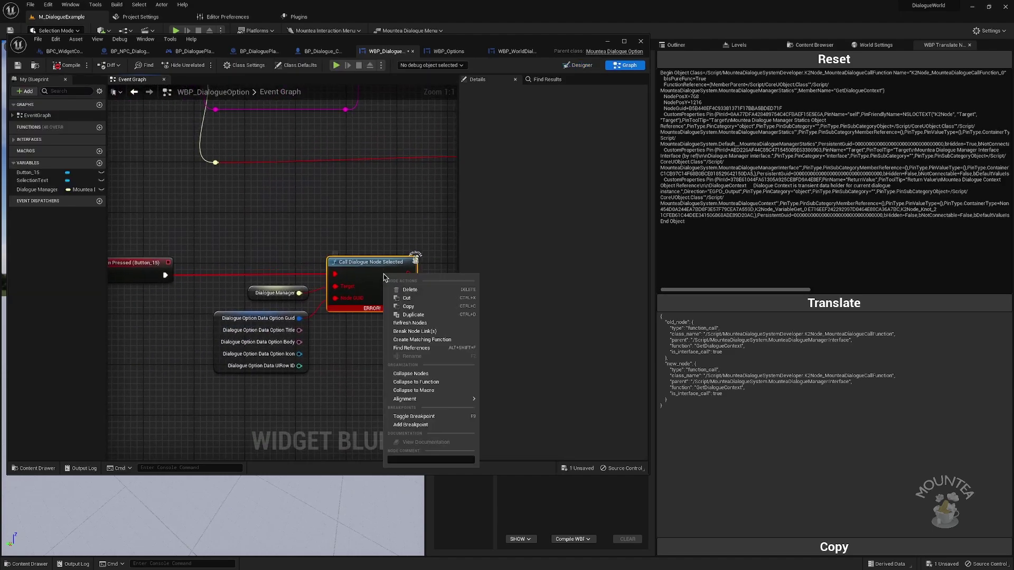
pyautogui.click(408, 307)
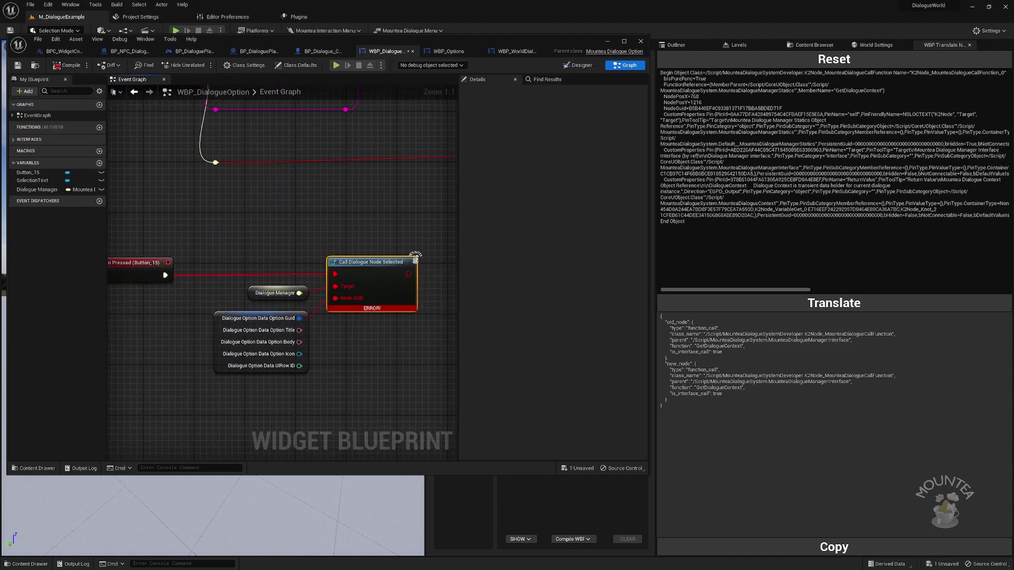
pyautogui.click(834, 58)
pyautogui.rightClick(825, 76)
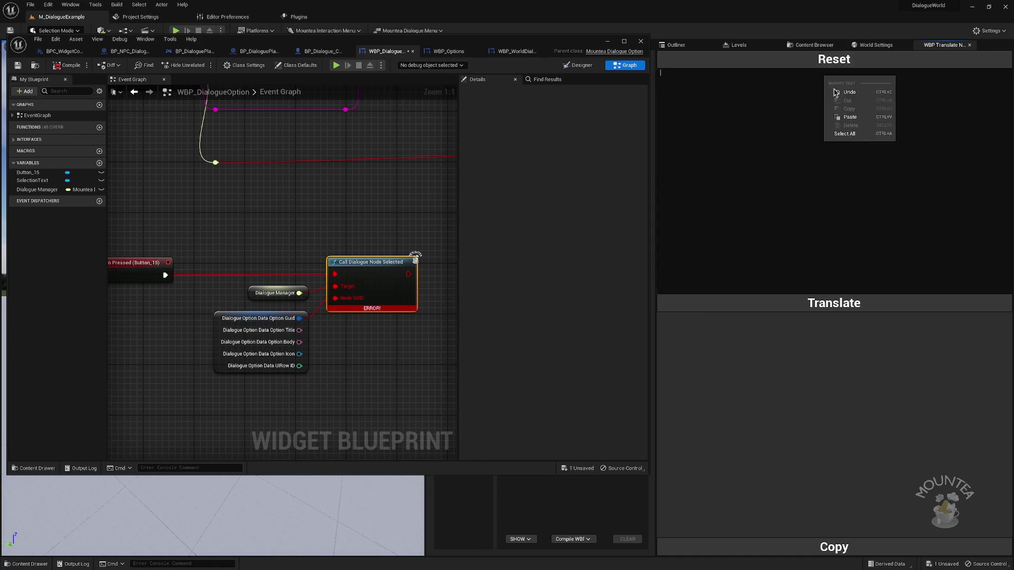
pyautogui.click(848, 115)
pyautogui.click(827, 299)
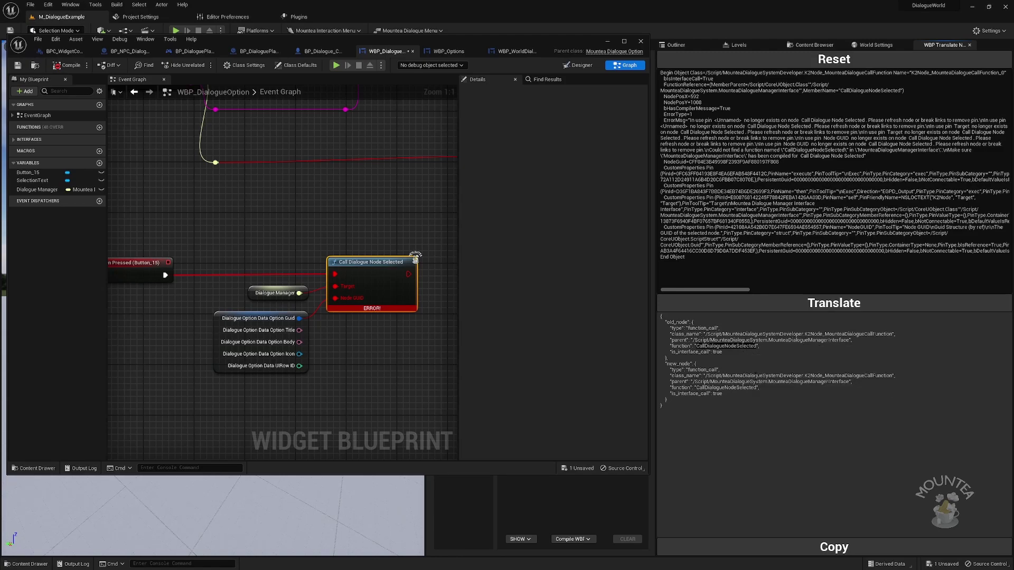
# Add a Select Node node to the WBP_DialogueOption graph
pyautogui.rightClick(357, 347)
pyautogui.hotkey('ctrl', 'v')
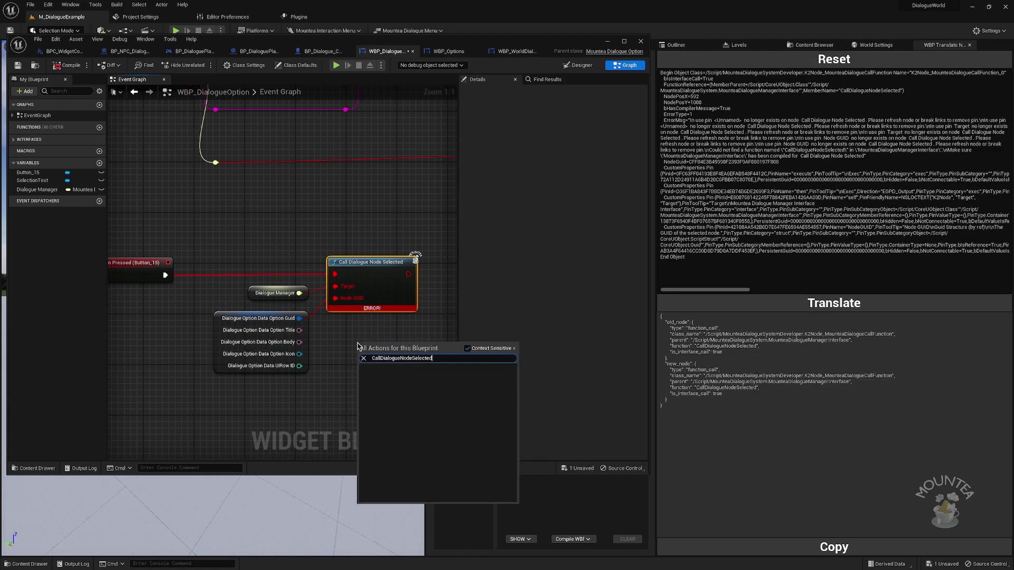
pyautogui.write('dialogue node sele')
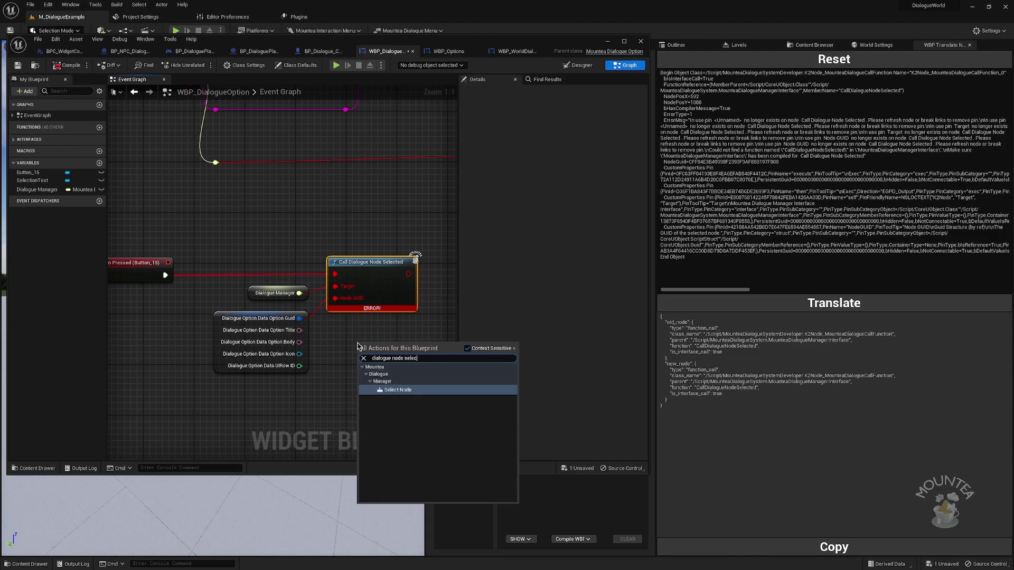
pyautogui.press('Return')
pyautogui.moveTo(357, 342); pyautogui.dragTo(320, 284, button='right')
pyautogui.moveTo(320, 285); pyautogui.dragTo(289, 316)
# Translate the new Select Node node into JSON in WBP_Translate
pyautogui.rightClick(368, 330)
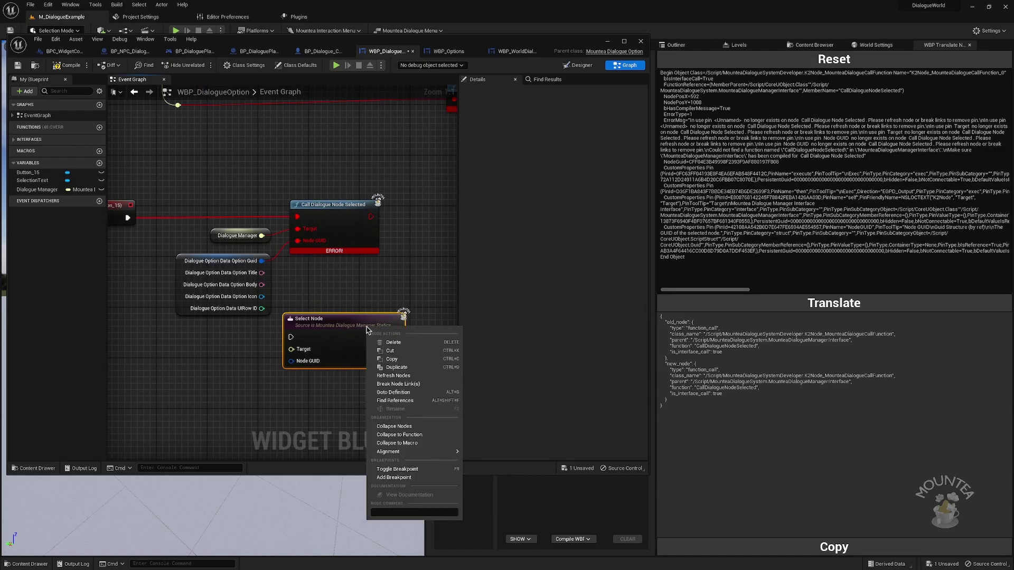
pyautogui.click(391, 359)
pyautogui.click(841, 64)
pyautogui.rightClick(834, 80)
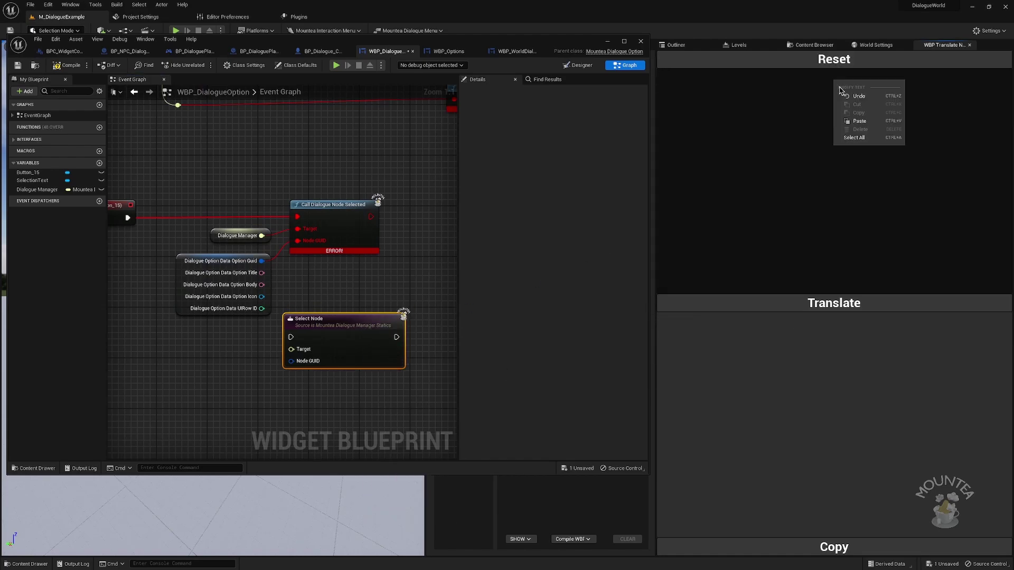
pyautogui.click(850, 117)
pyautogui.click(824, 311)
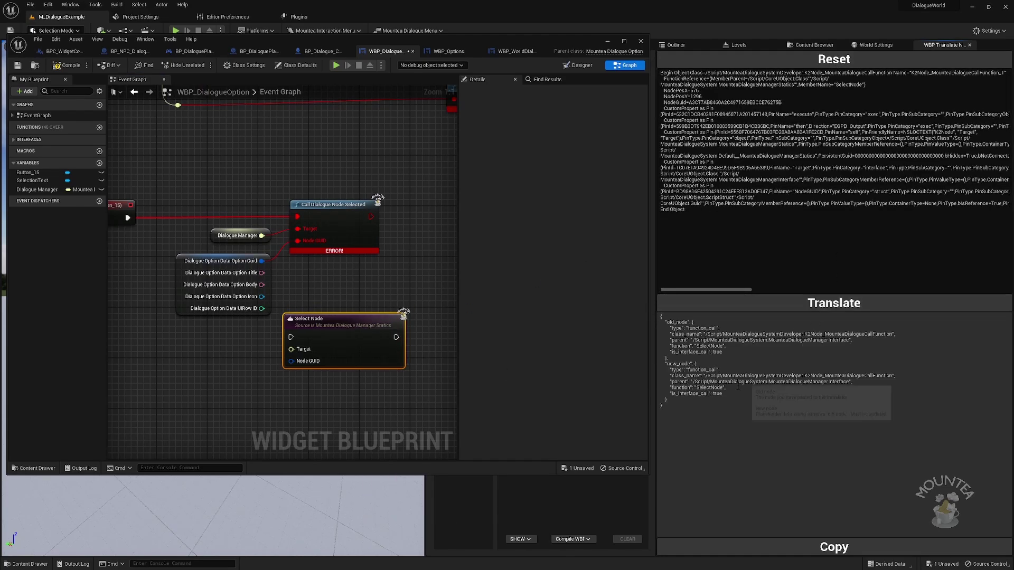
# Regenerate the CallDialogueNodeSelected replacement JSON and return to node_replacements.json
pyautogui.click(341, 220)
pyautogui.click(834, 59)
pyautogui.hotkey('ctrl', 'v')
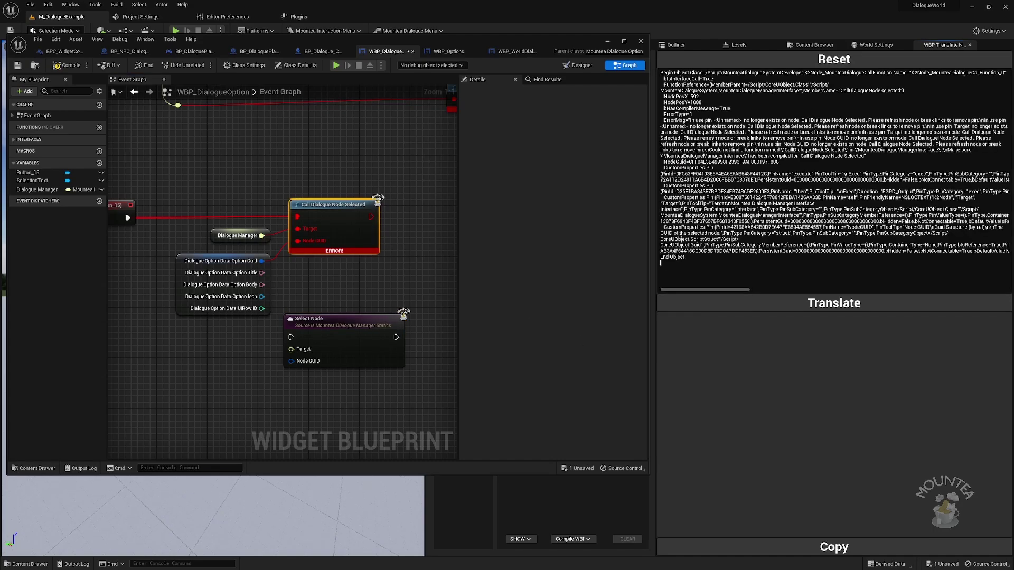
pyautogui.click(834, 303)
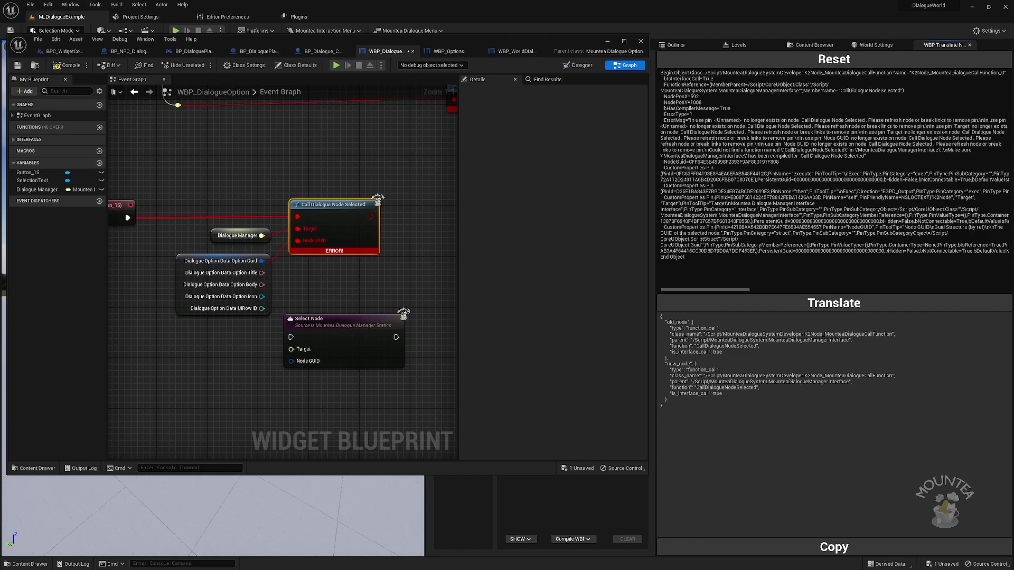
pyautogui.hotkey('alt', 'Tab')
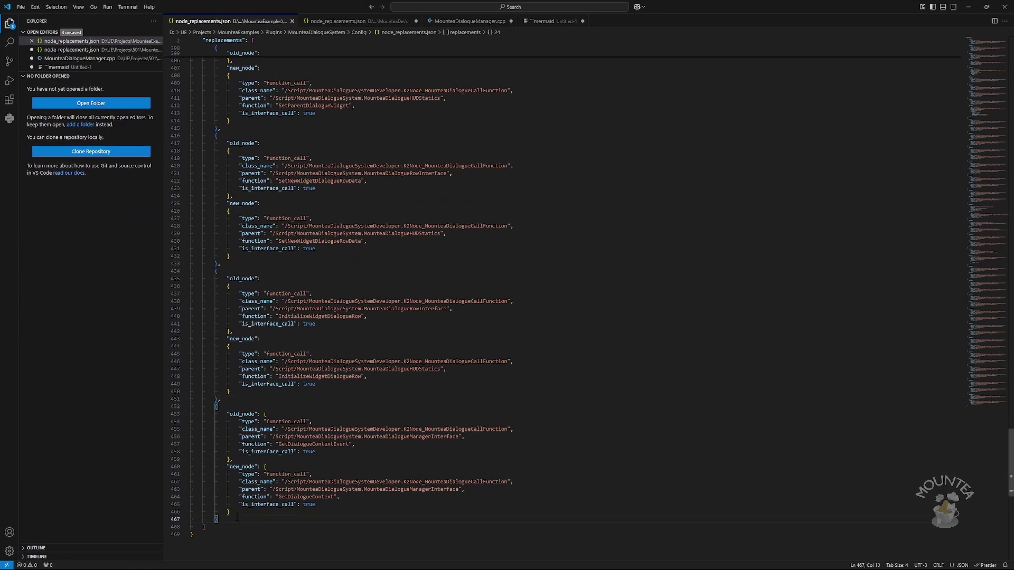
# Paste the CallDialogueNodeSelected entry, then translate Select Node and select its new_node JSON
pyautogui.hotkey('ctrl', 'v')
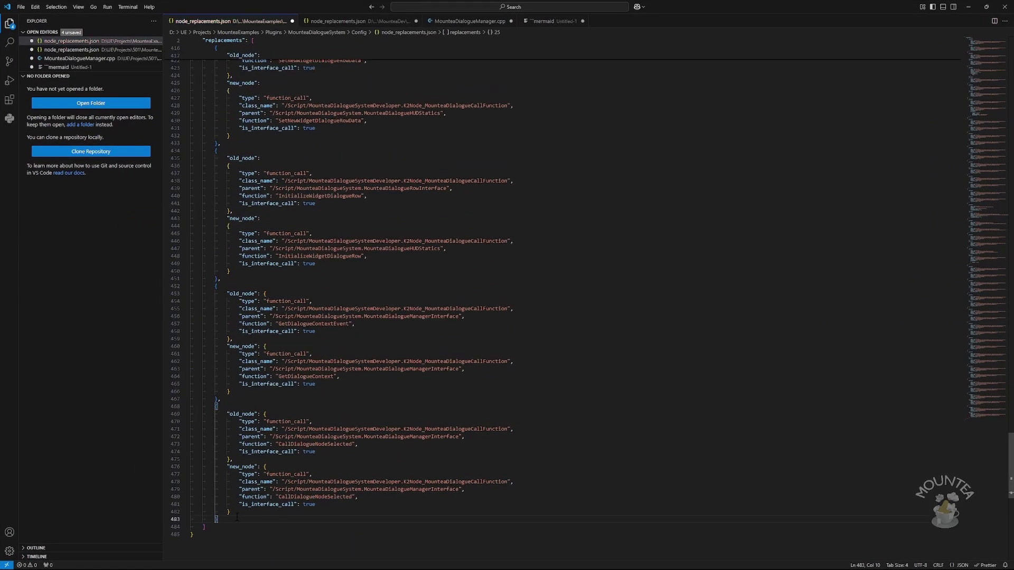
pyautogui.hotkey('alt', 'Tab')
pyautogui.click(366, 334)
pyautogui.click(841, 68)
pyautogui.hotkey('ctrl', 'v')
pyautogui.click(828, 310)
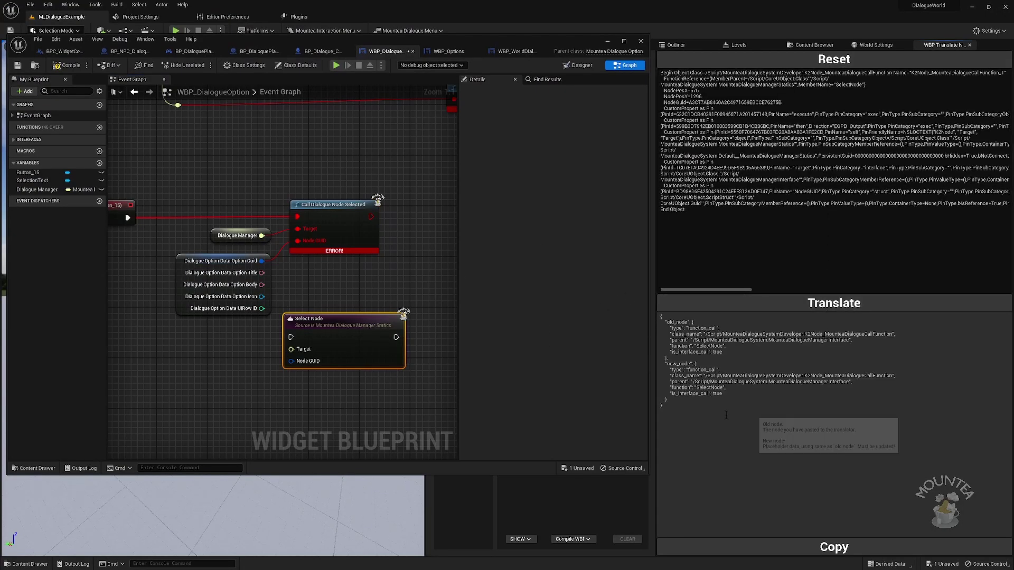
pyautogui.moveTo(661, 364); pyautogui.dragTo(678, 399)
# Replace the entry's new_node block with the SelectNode version and re-indent it
pyautogui.hotkey('alt', 'Tab')
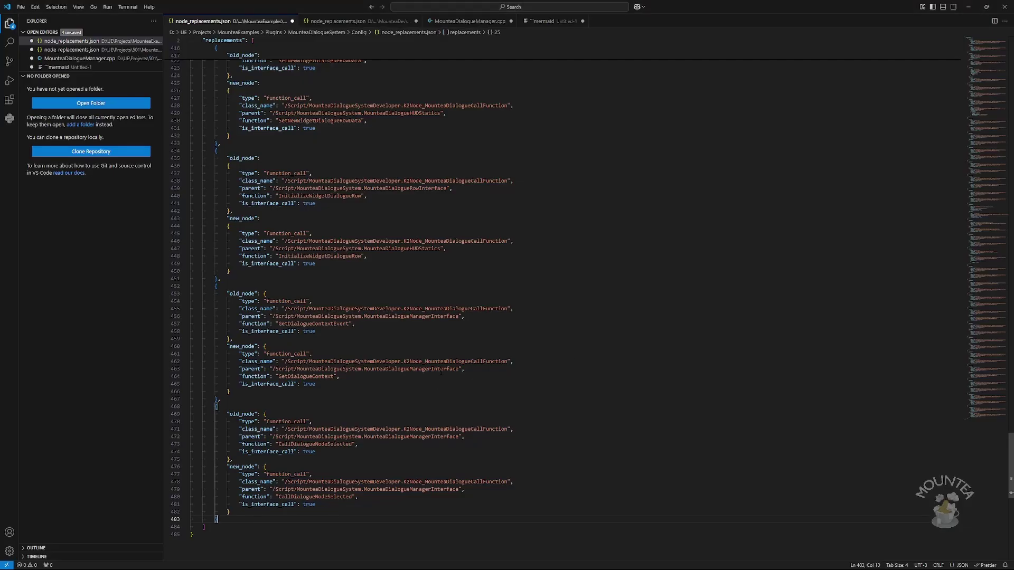
pyautogui.moveTo(192, 472); pyautogui.dragTo(328, 465)
pyautogui.hotkey('ctrl', 'v')
pyautogui.hotkey('ctrl', 'k')
pyautogui.hotkey('ctrl', 'f')
pyautogui.click(328, 465)
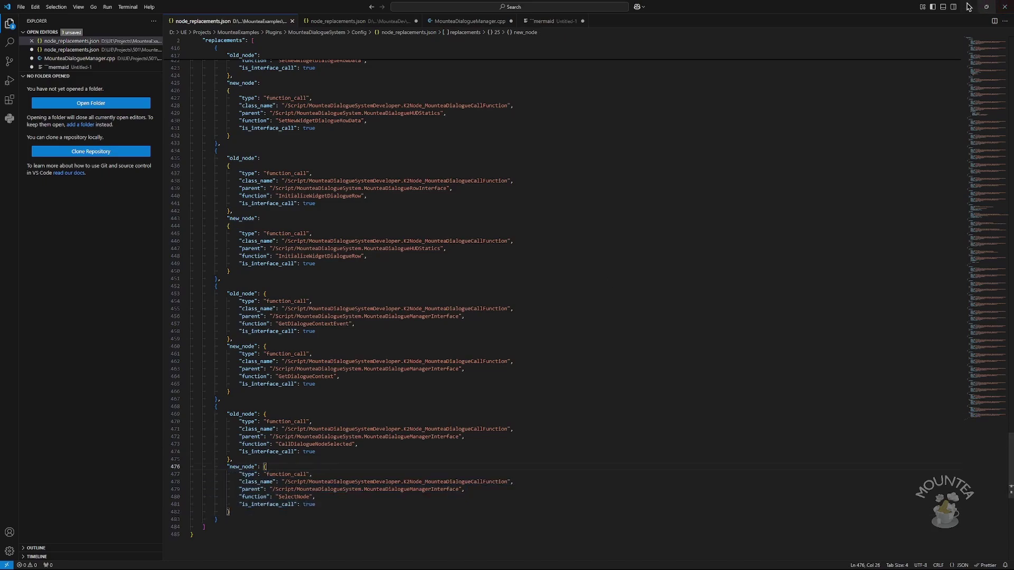
pyautogui.click(968, 7)
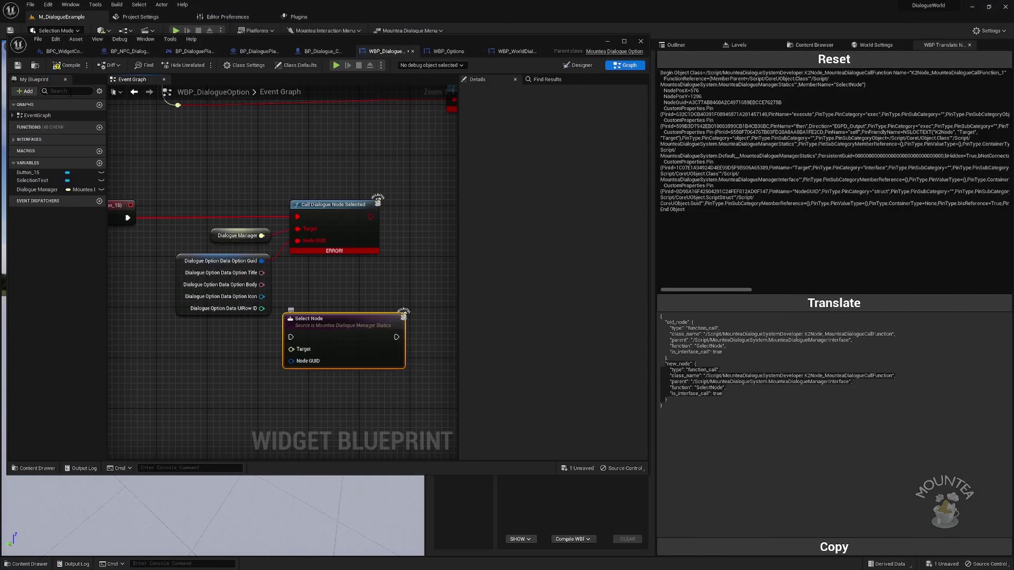
# Run Fix Mountea Nodes on WBP_DialogueOption and wire Dialogue Manager to Select Node's Target
pyautogui.click(36, 65)
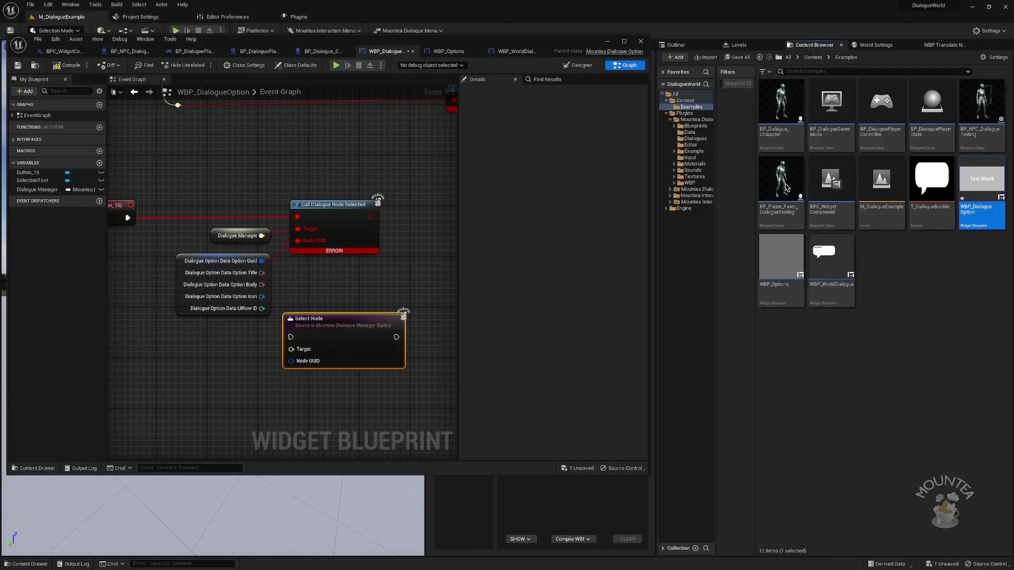
pyautogui.rightClick(985, 179)
pyautogui.click(975, 195)
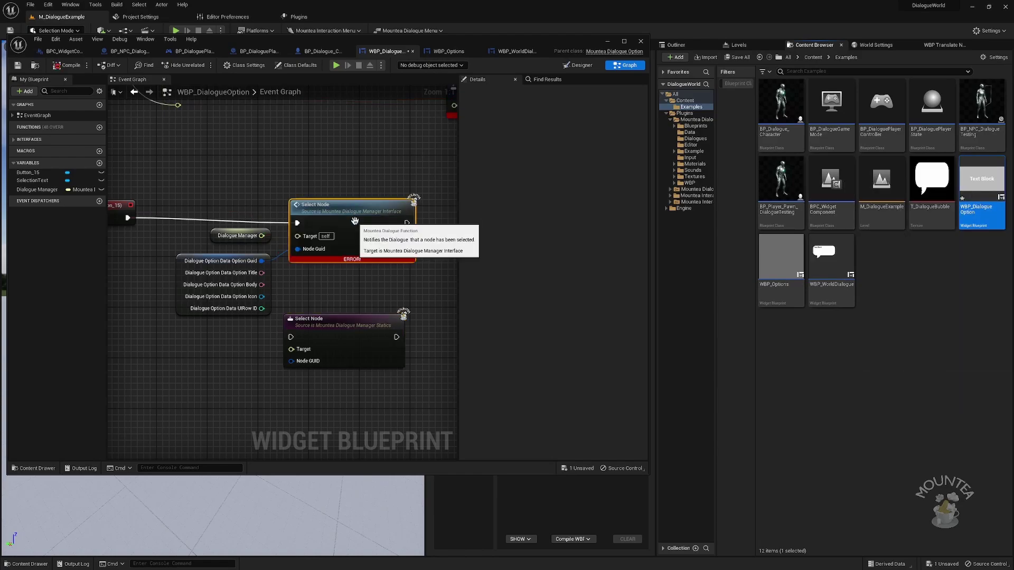
pyautogui.click(63, 66)
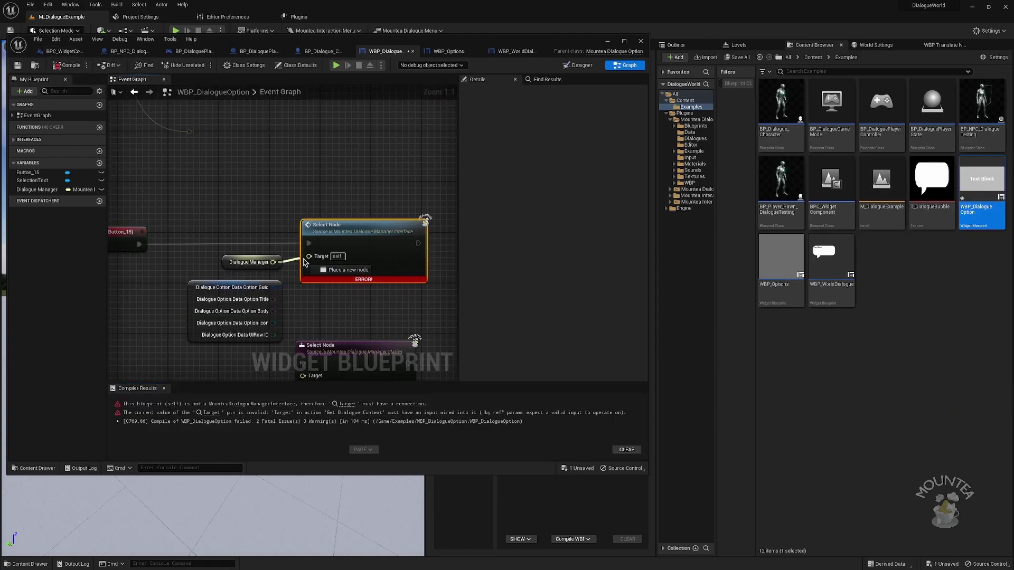
pyautogui.moveTo(273, 262); pyautogui.dragTo(309, 255)
pyautogui.click(68, 65)
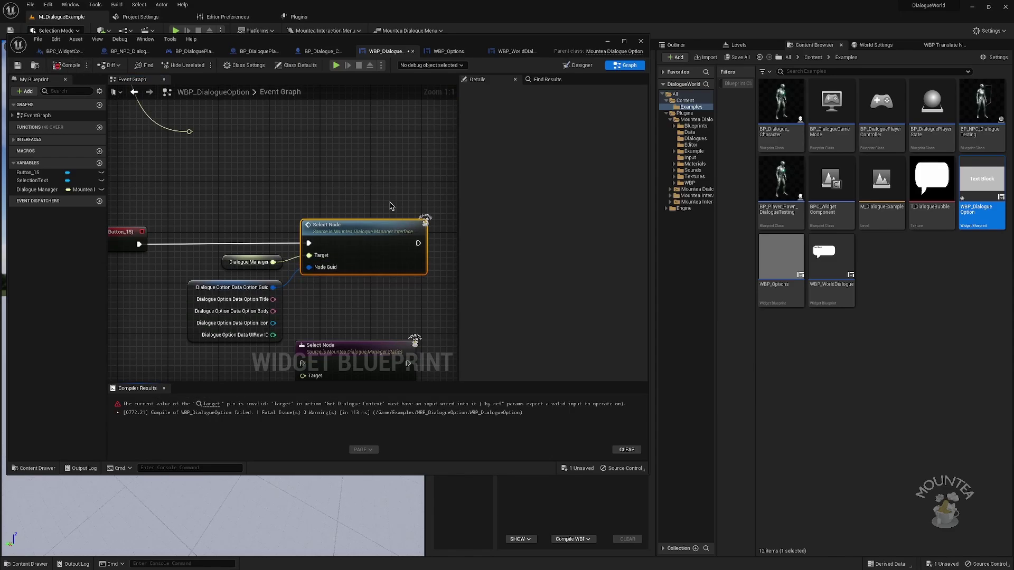
# Connect On Pressed (Button_15) to the statics Select Node, delete the interface one, recompile
pyautogui.moveTo(390, 206); pyautogui.dragTo(361, 155, button='right')
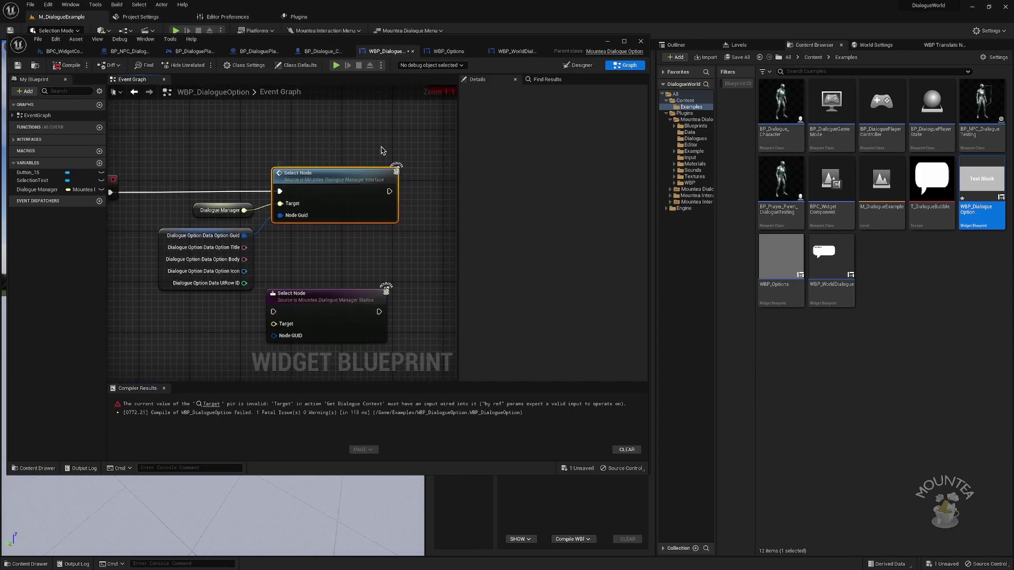
pyautogui.moveTo(350, 311); pyautogui.dragTo(357, 248)
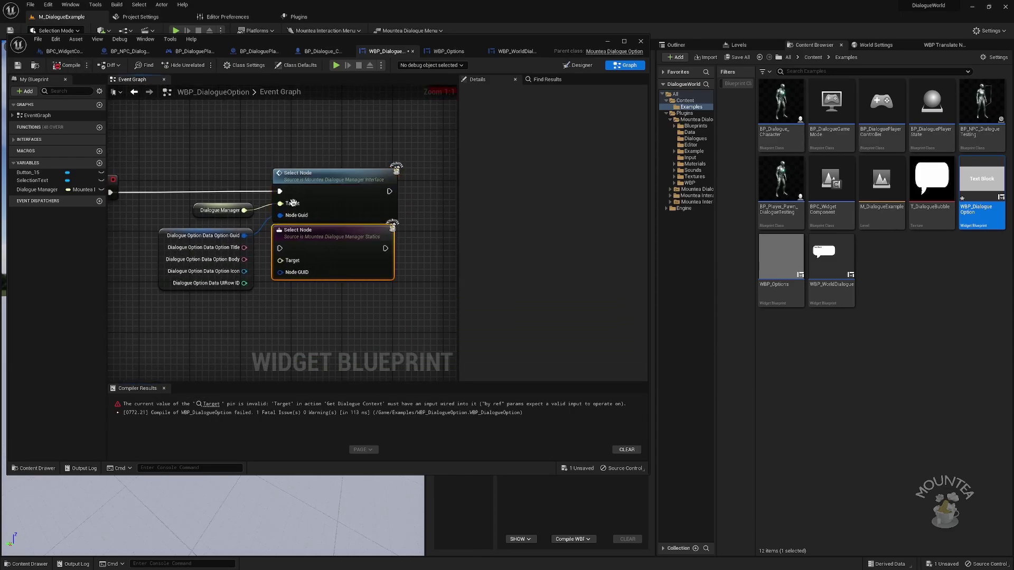
pyautogui.moveTo(222, 175); pyautogui.dragTo(219, 207, button='right')
pyautogui.keyDown('ctrl'); pyautogui.moveTo(185, 218); pyautogui.dragTo(356, 299); pyautogui.keyUp('ctrl')
pyautogui.click(374, 203)
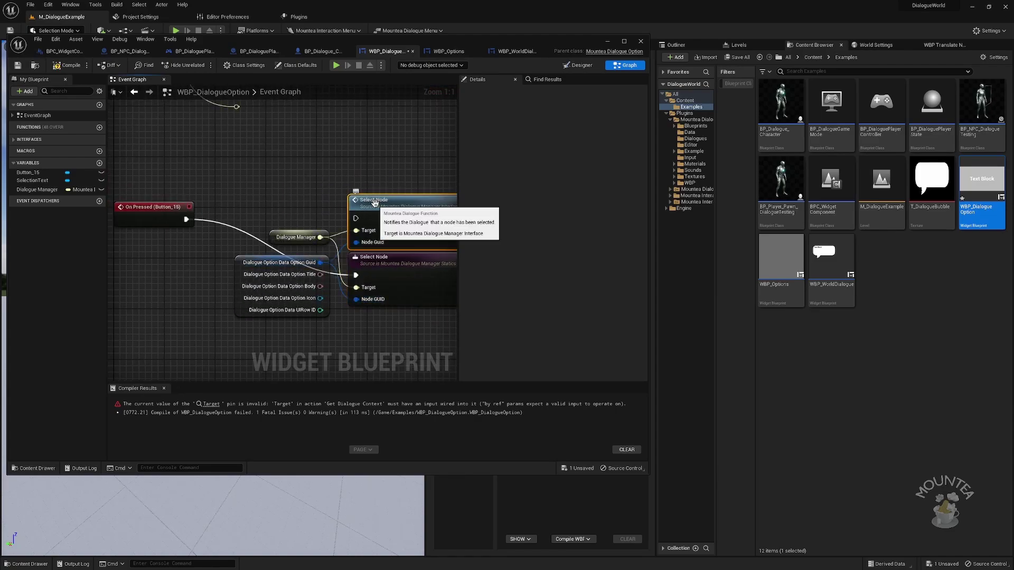
pyautogui.press('Delete')
pyautogui.moveTo(374, 257); pyautogui.dragTo(374, 200)
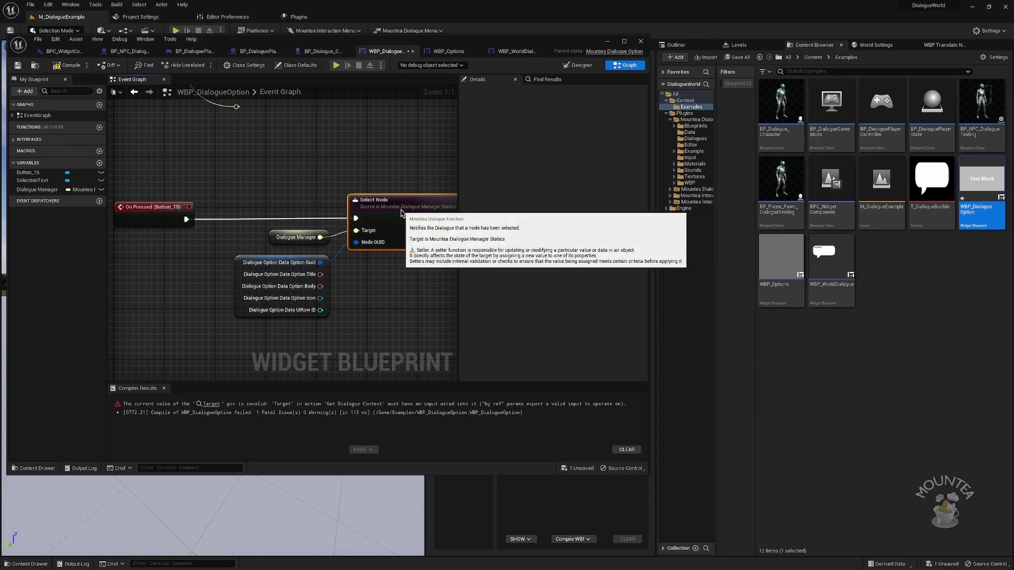
pyautogui.click(65, 66)
# Wire Dialogue Manager into Get Dialogue Context's Target pin in WBP_DialogueOption
pyautogui.click(211, 404)
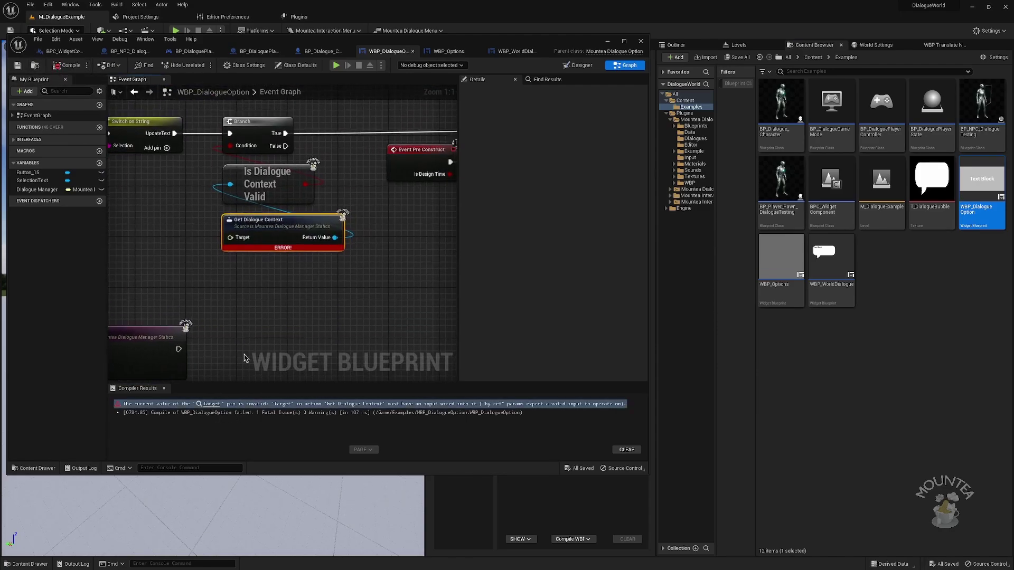
pyautogui.scroll(-2, 265, 281)
pyautogui.moveTo(168, 268); pyautogui.dragTo(328, 302, button='right')
pyautogui.moveTo(194, 283); pyautogui.dragTo(401, 284)
# Compile and save WBP_DialogueOption, now free of the Target error
pyautogui.click(70, 67)
pyautogui.click(18, 65)
pyautogui.scroll(-1, 380, 188)
pyautogui.scroll(-1, 364, 179)
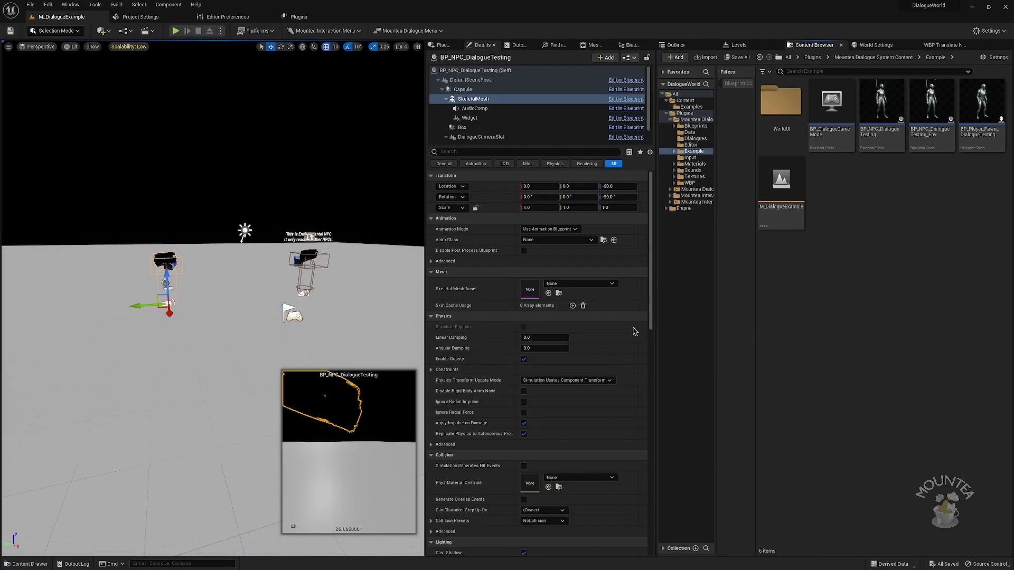
# Give the test NPC and BP_Player_Pawn_DialogueTesting's Mesh the TutorialTPP skeletal mesh, compiling and saving the pawn
pyautogui.click(581, 283)
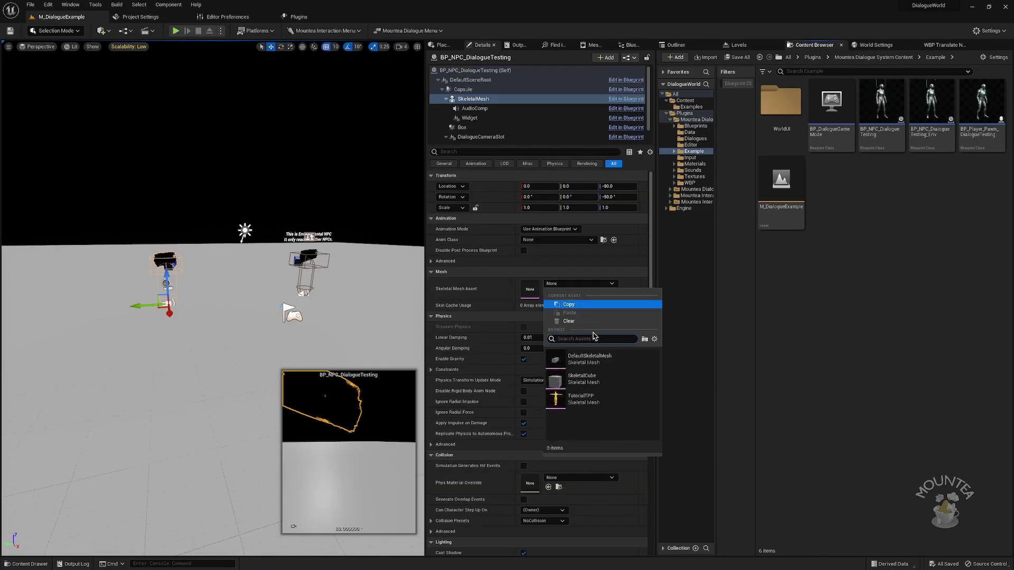
pyautogui.click(591, 397)
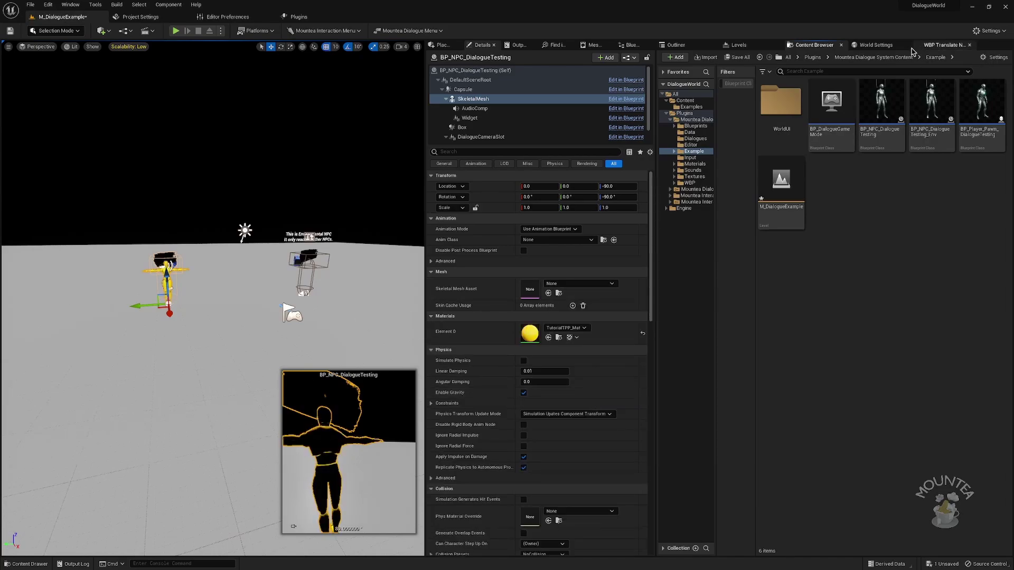
pyautogui.doubleClick(979, 132)
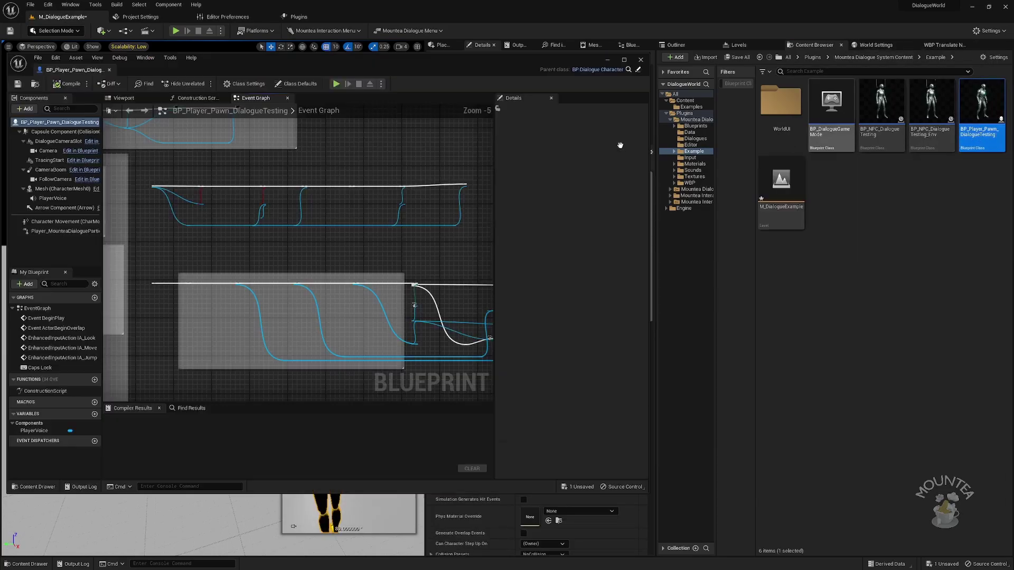
pyautogui.click(50, 189)
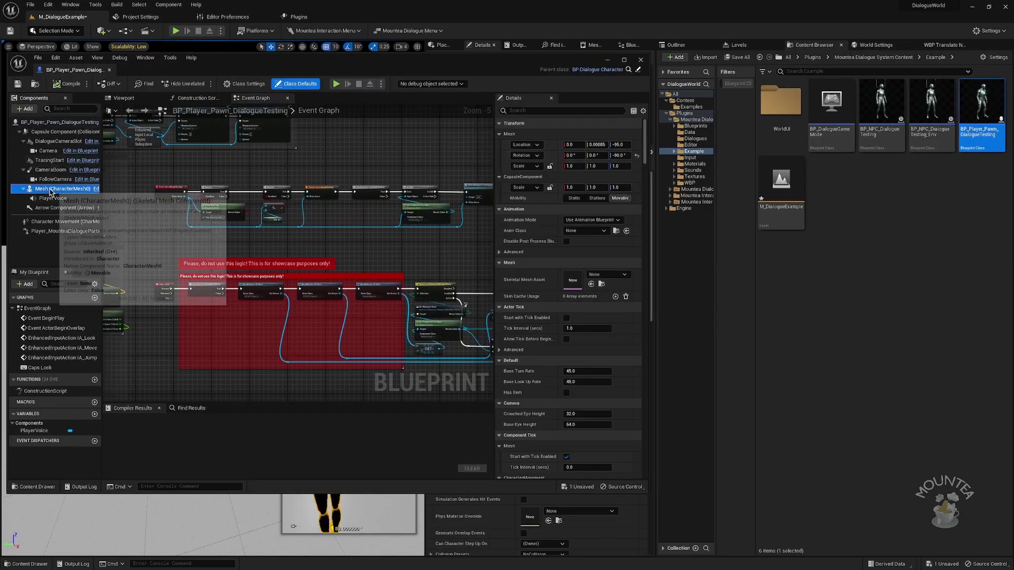
pyautogui.click(608, 317)
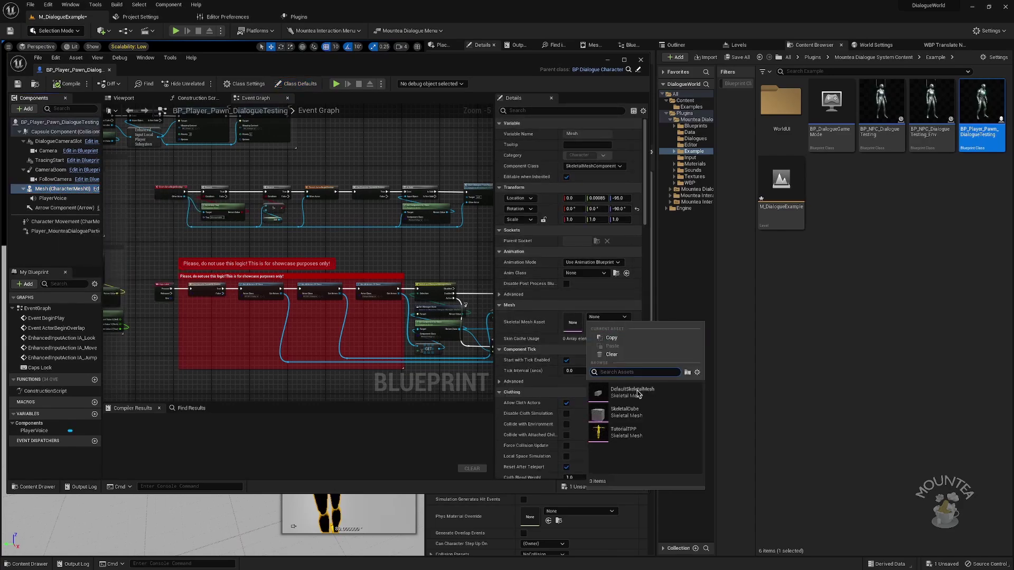
pyautogui.click(635, 436)
pyautogui.click(68, 84)
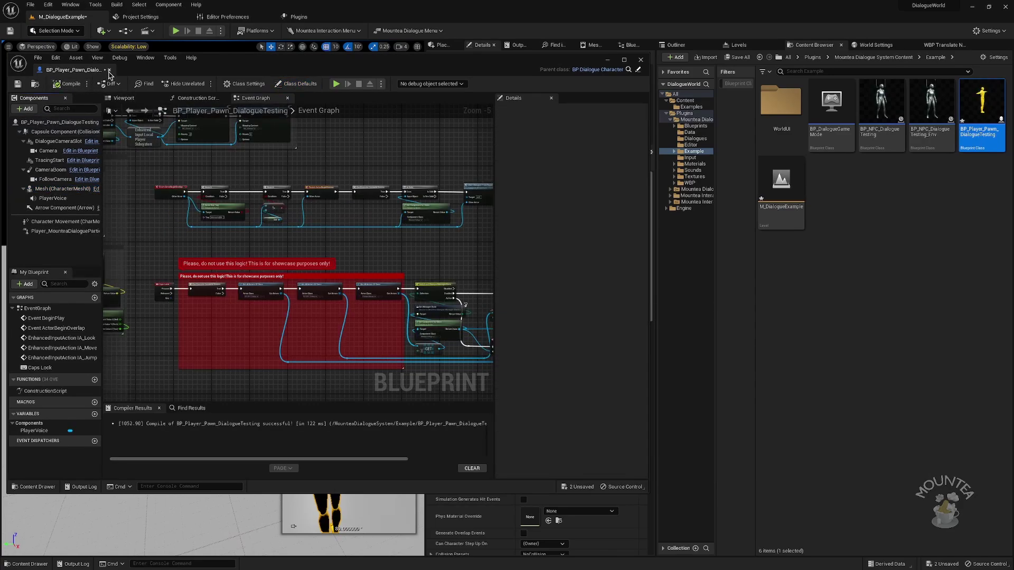
pyautogui.click(18, 84)
pyautogui.click(108, 70)
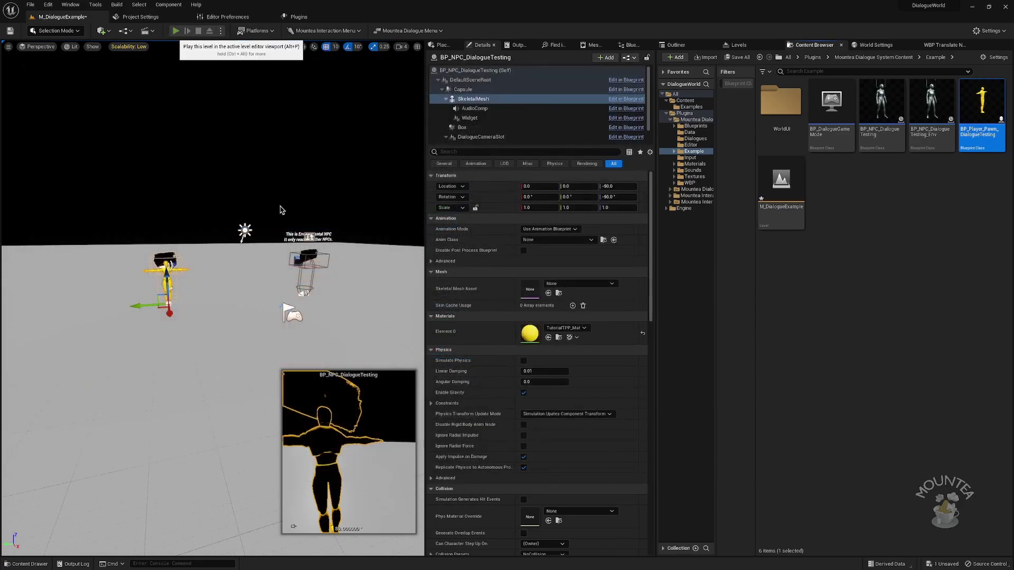
pyautogui.hotkey('alt', 'p')
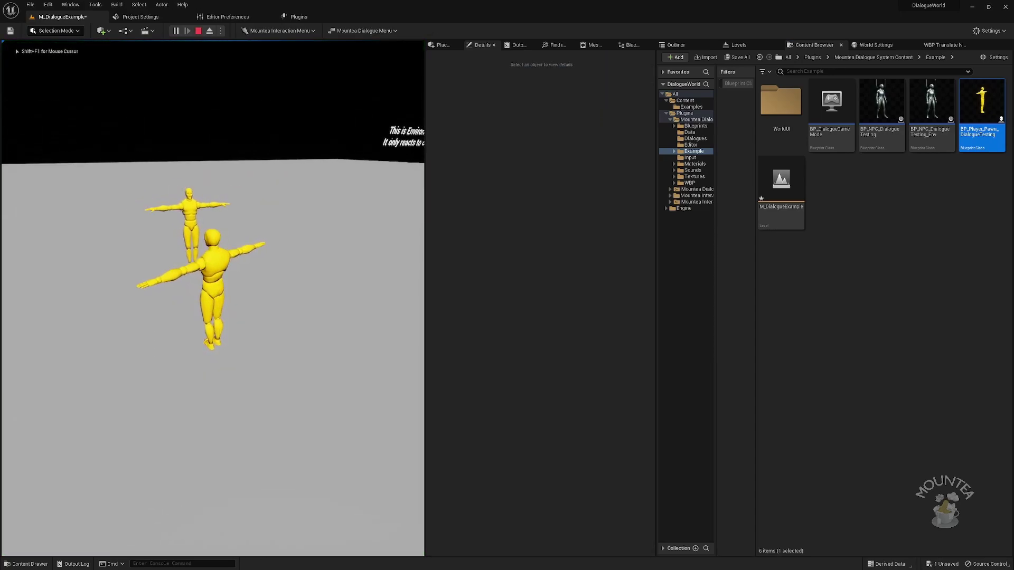
pyautogui.hotkey('shift', 'F1')
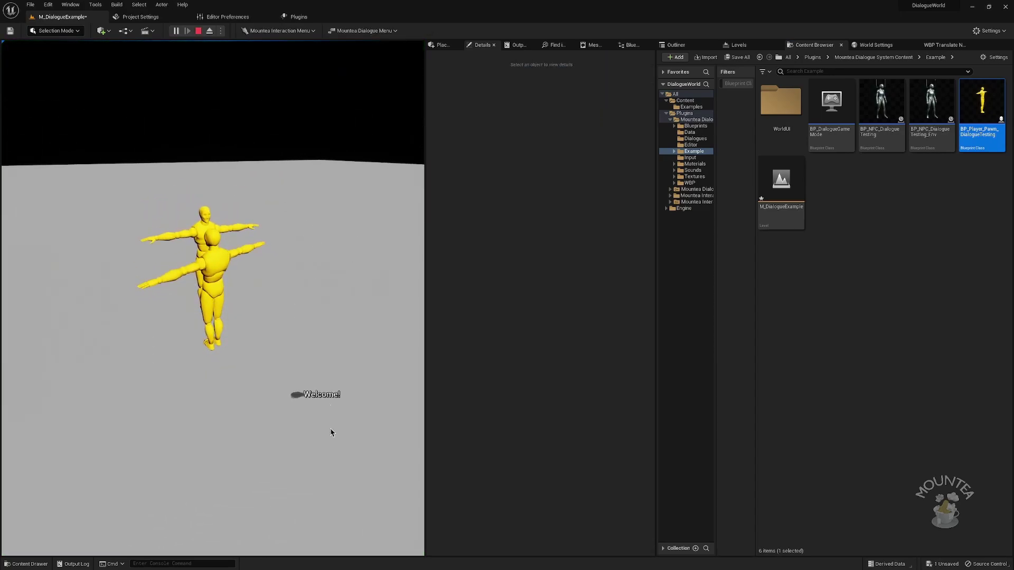
pyautogui.click(319, 396)
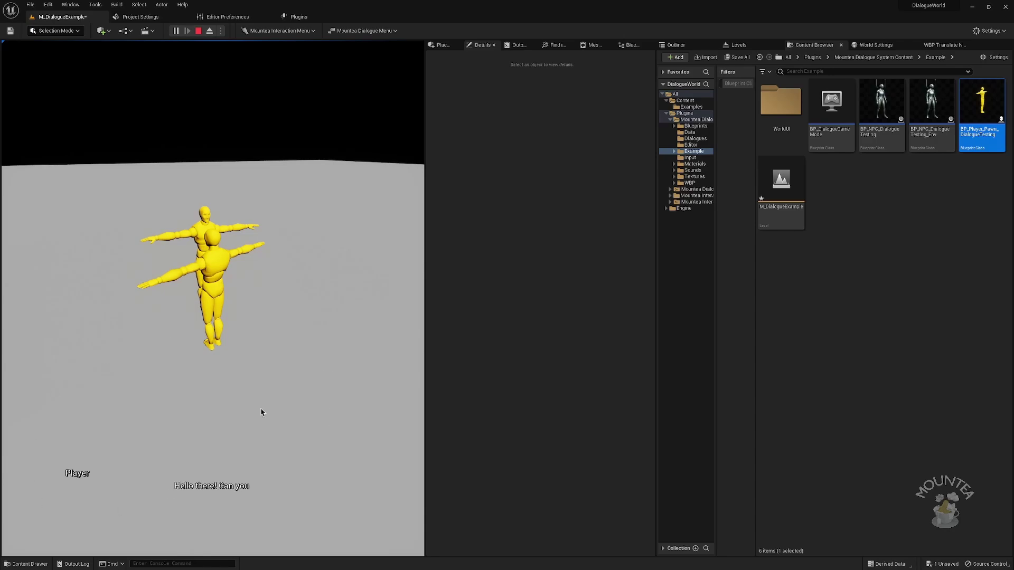
pyautogui.press('Escape')
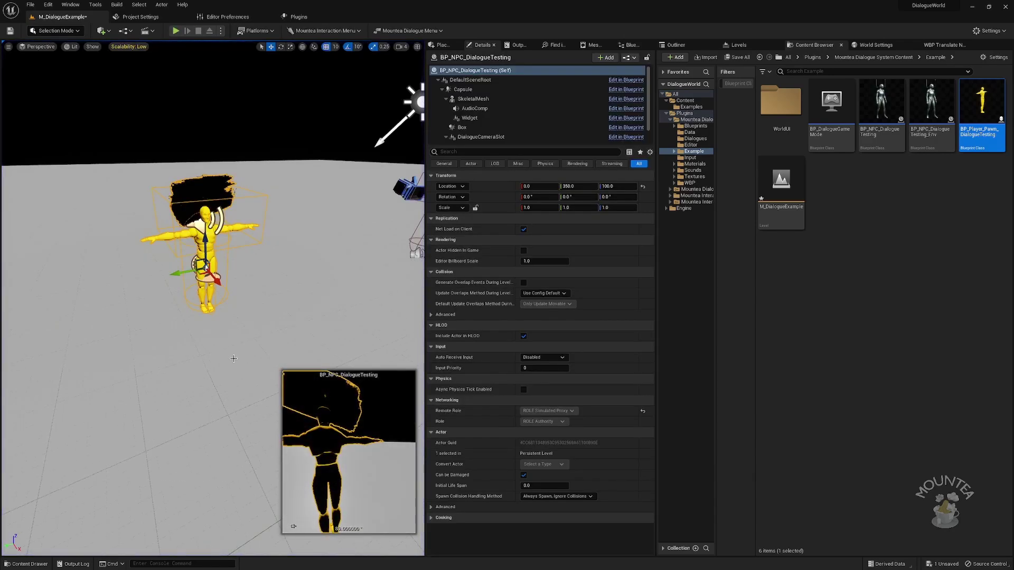
pyautogui.moveTo(205, 268); pyautogui.dragTo(207, 174, button='right')
# Zoom the pawn's Event Graph and box-select the Request Start Dialogue and Request Close Dialogue nodes
pyautogui.click(887, 356)
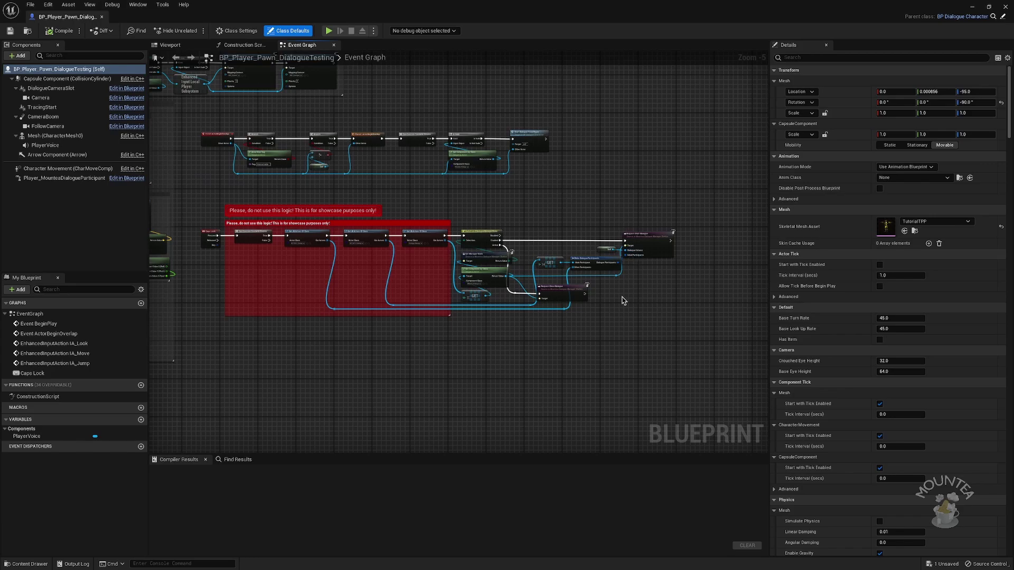
pyautogui.scroll(3, 632, 285)
pyautogui.scroll(2, 546, 327)
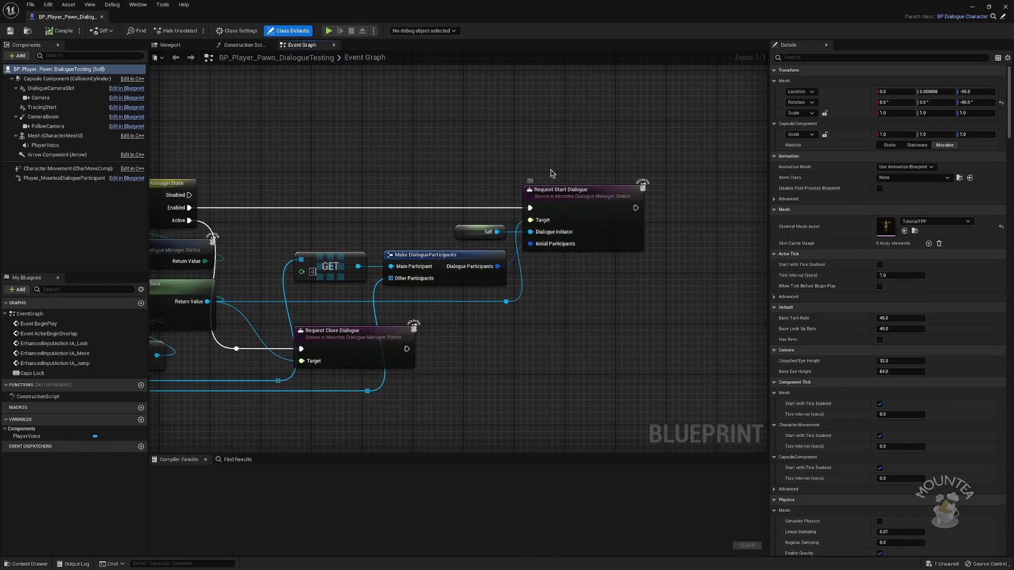
pyautogui.moveTo(513, 156); pyautogui.dragTo(679, 285)
pyautogui.click(679, 285)
pyautogui.moveTo(491, 400); pyautogui.dragTo(562, 366, button='right')
pyautogui.moveTo(558, 368); pyautogui.dragTo(344, 278)
pyautogui.click(619, 356)
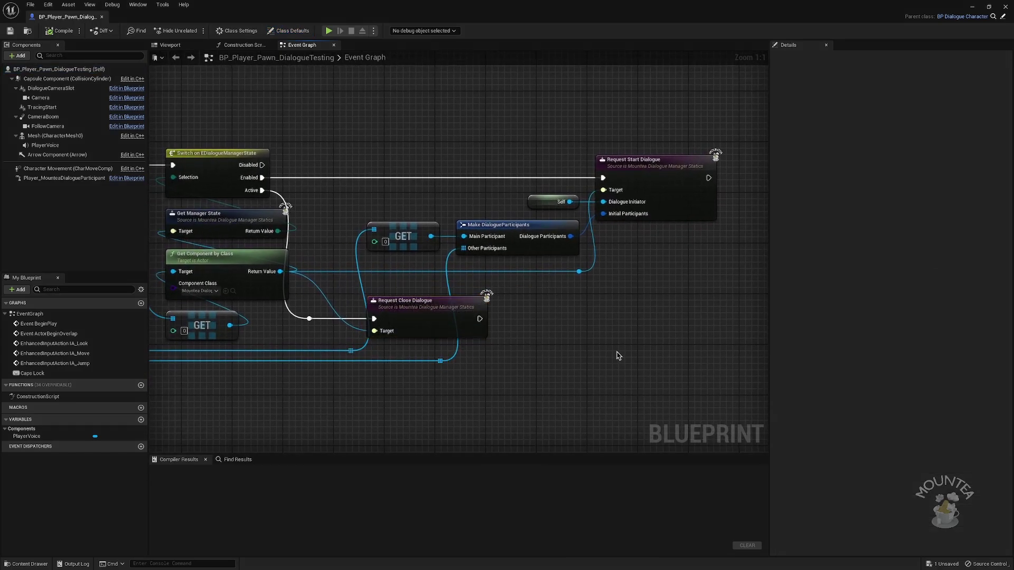